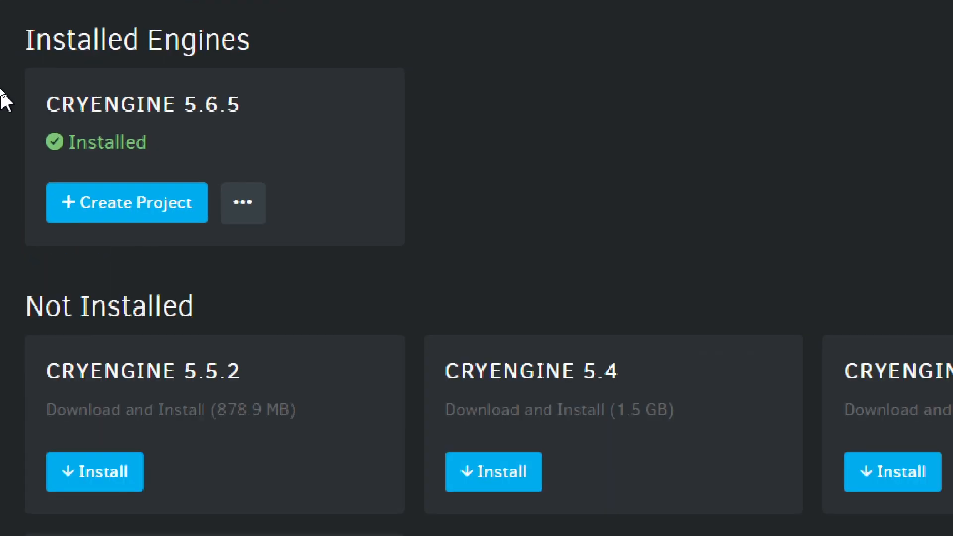
Open the About Sandbox information to check the engine version.
{"action": "left_click", "coordinate": [219, 18]}
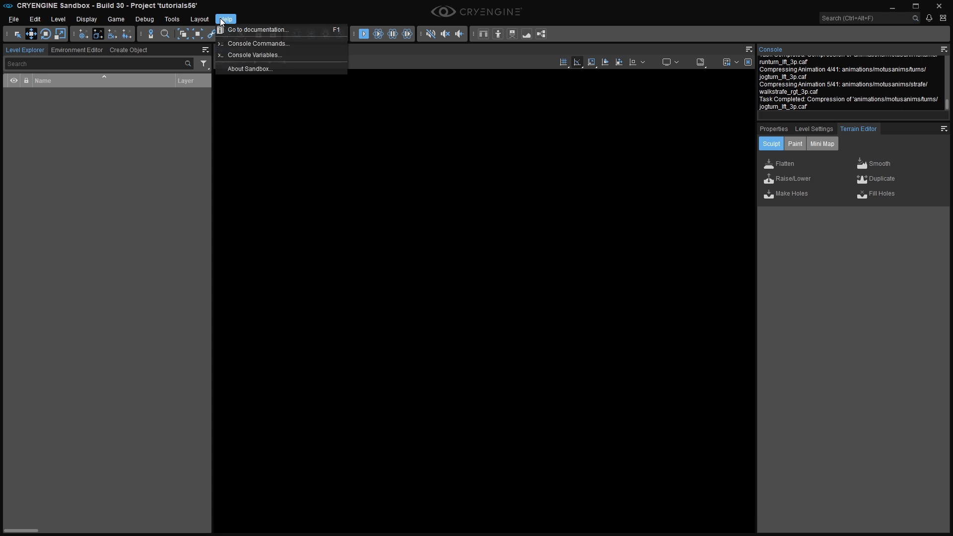
{"action": "left_click", "coordinate": [251, 70]}
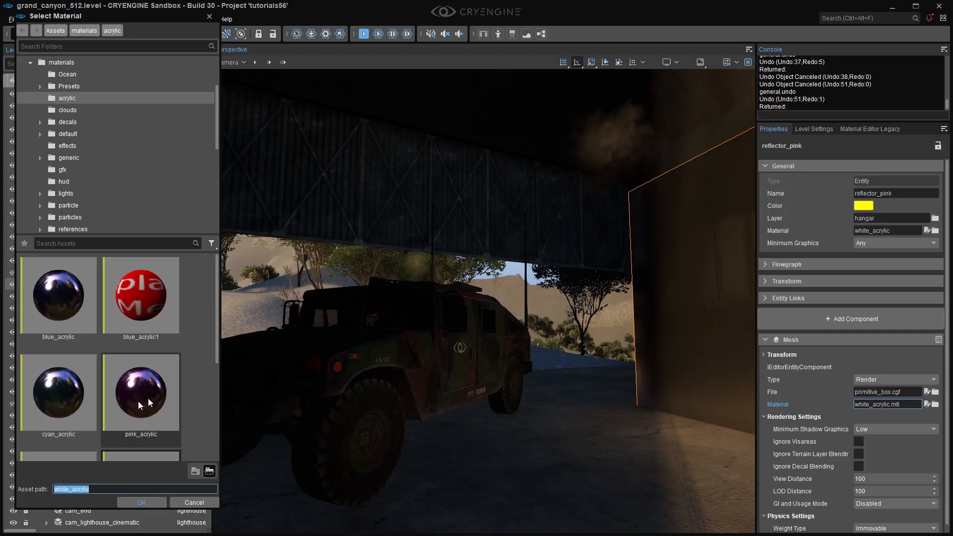
Try the pink_acrylic and cyan_acrylic materials on the reflector_pink mesh beside the humvee.
{"action": "left_click", "coordinate": [132, 406]}
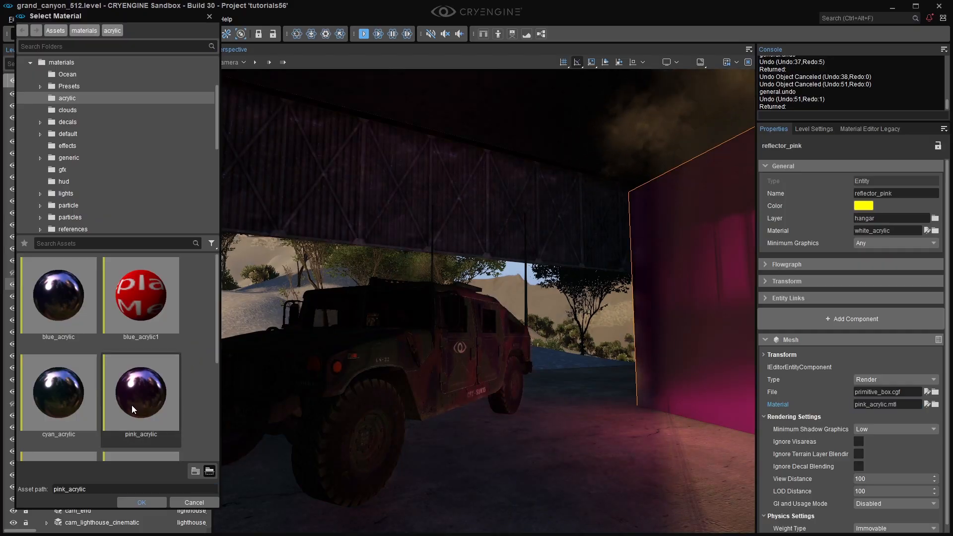
{"action": "left_click", "coordinate": [77, 387]}
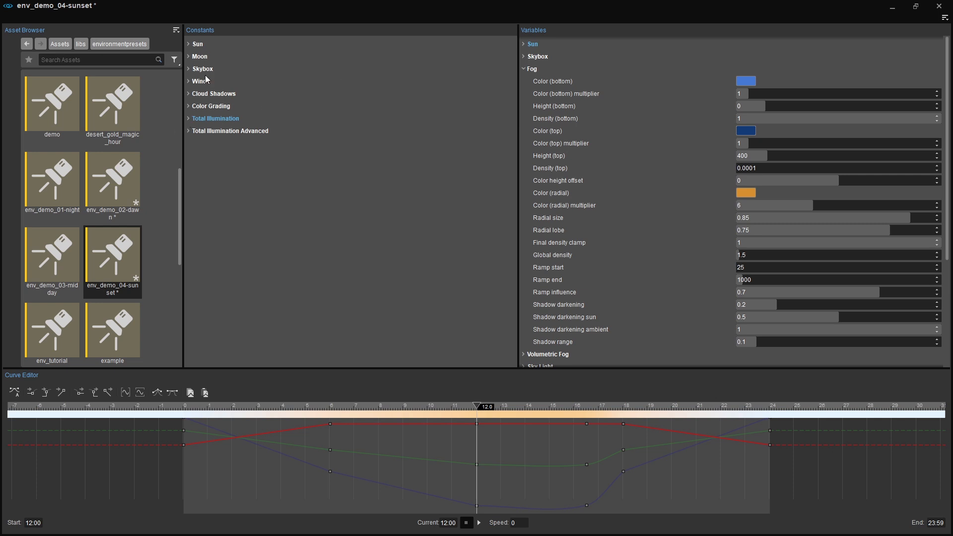
Expand the Total Illumination and Total Illumination Advanced constants of env_demo_04-sunset and look through their settings.
{"action": "left_click", "coordinate": [188, 119]}
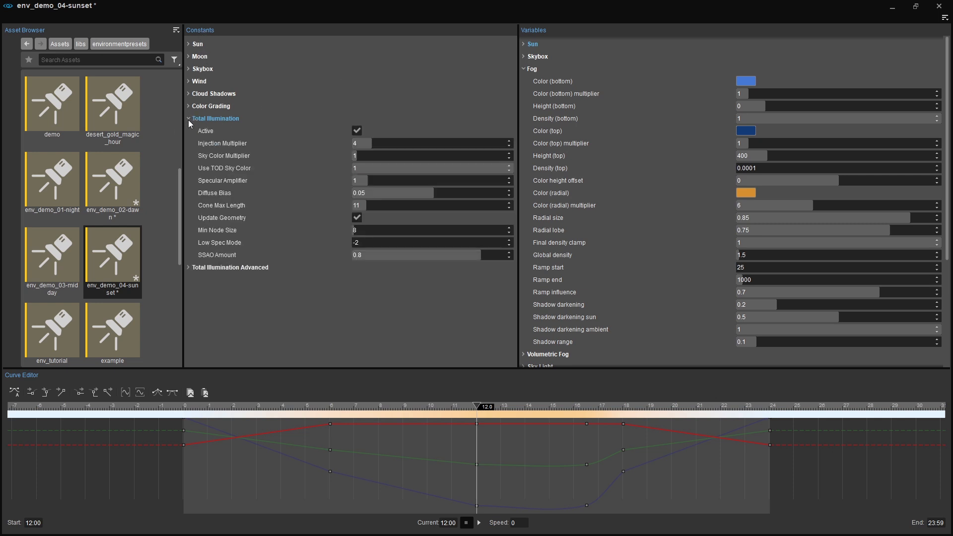
{"action": "left_click", "coordinate": [188, 267]}
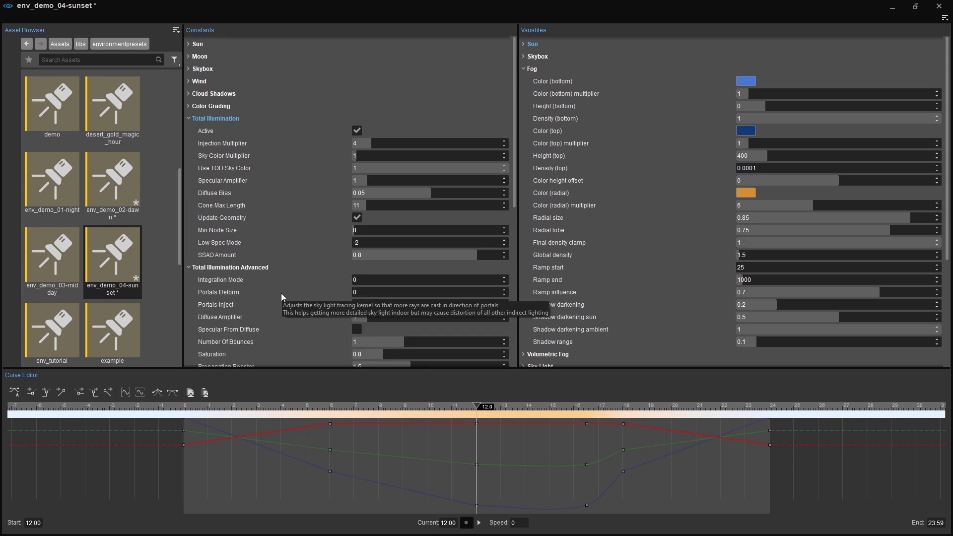
{"action": "mouse_move", "coordinate": [275, 280]}
{"action": "scroll", "coordinate": [278, 279], "scroll_direction": "down", "scroll_amount": 10}
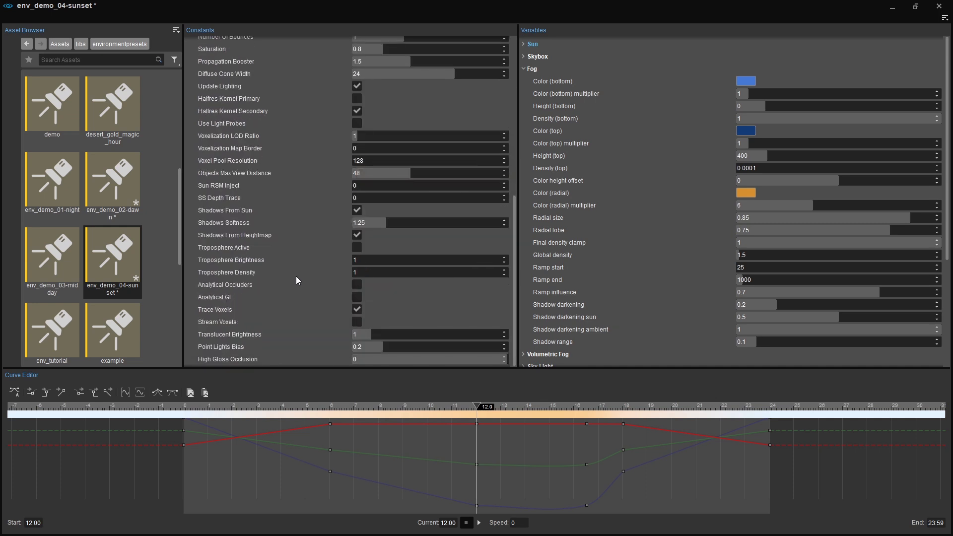
{"action": "scroll", "coordinate": [297, 281], "scroll_direction": "up", "scroll_amount": 8}
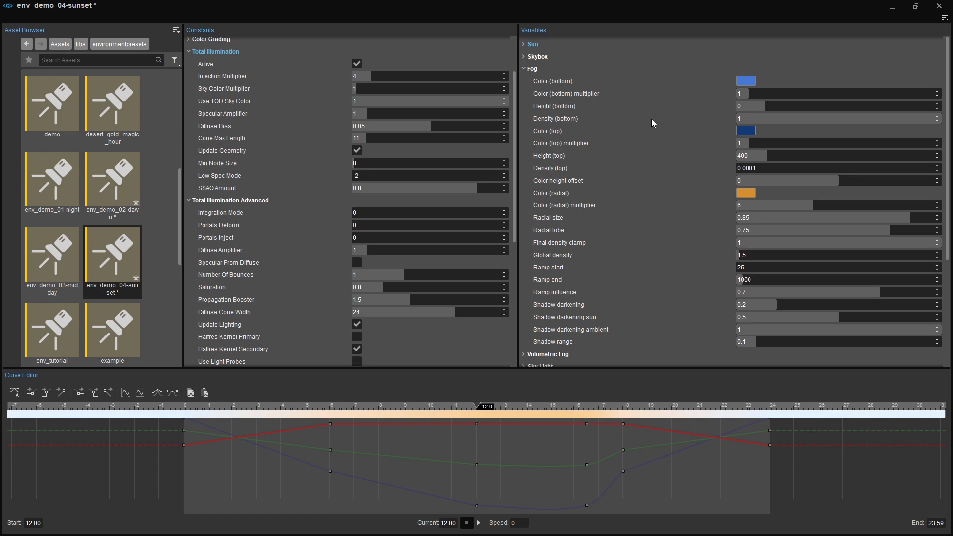
Dock the environment editor beneath the viewport, and switch Total Illumination's Active option off and back on to compare the hangar lighting.
{"action": "left_click_drag", "start_coordinate": [394, 15], "coordinate": [475, 526]}
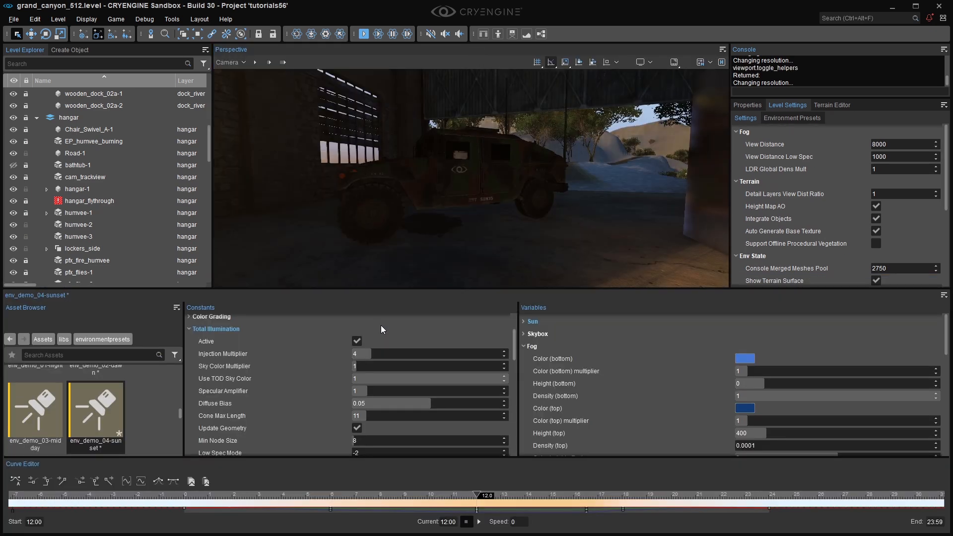
{"action": "left_click", "coordinate": [356, 341]}
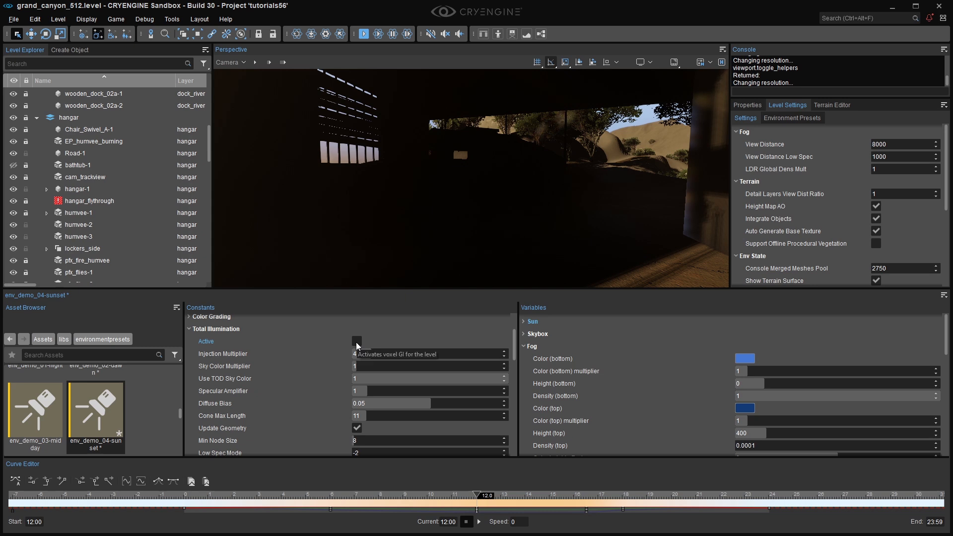
{"action": "left_click", "coordinate": [356, 341]}
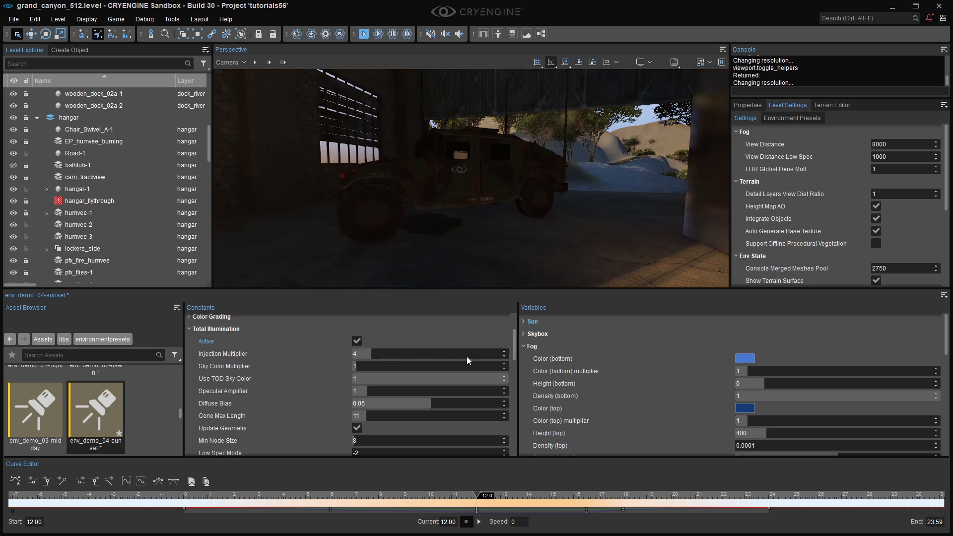
{"action": "left_click_drag", "start_coordinate": [513, 335], "coordinate": [513, 441]}
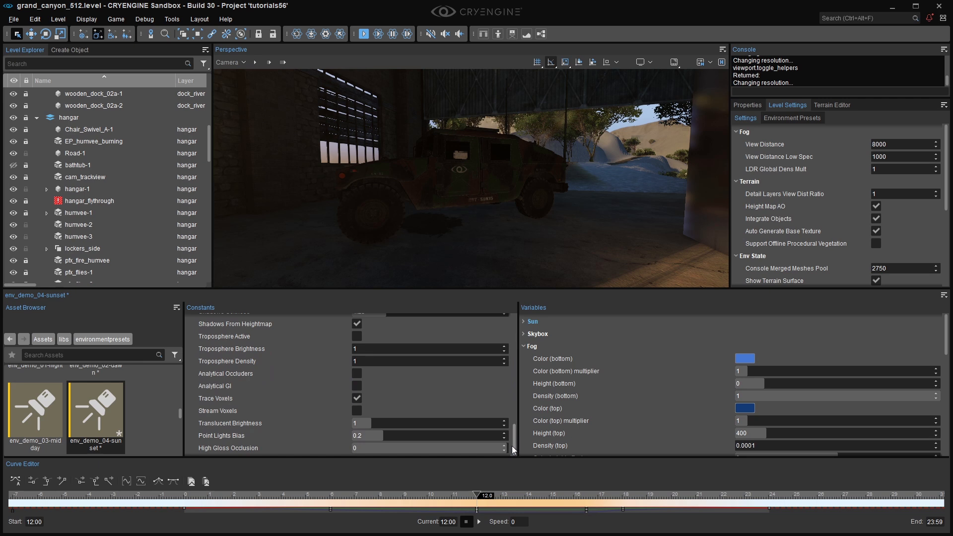
{"action": "left_click", "coordinate": [513, 315]}
{"action": "left_click", "coordinate": [513, 316]}
{"action": "left_click", "coordinate": [513, 316]}
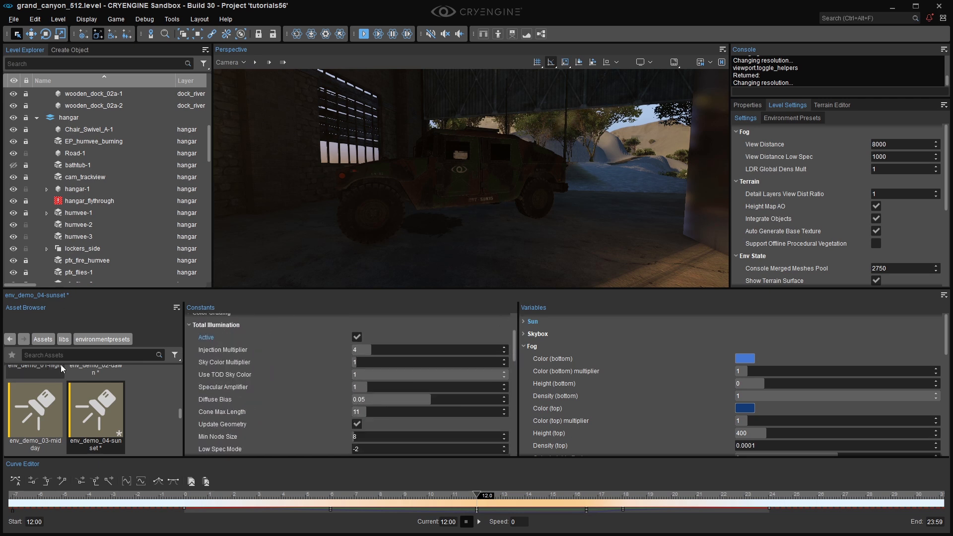
Create a new environment preset asset named _svogi_tutorial1 in the environmentpresets folder.
{"action": "right_click", "coordinate": [155, 376]}
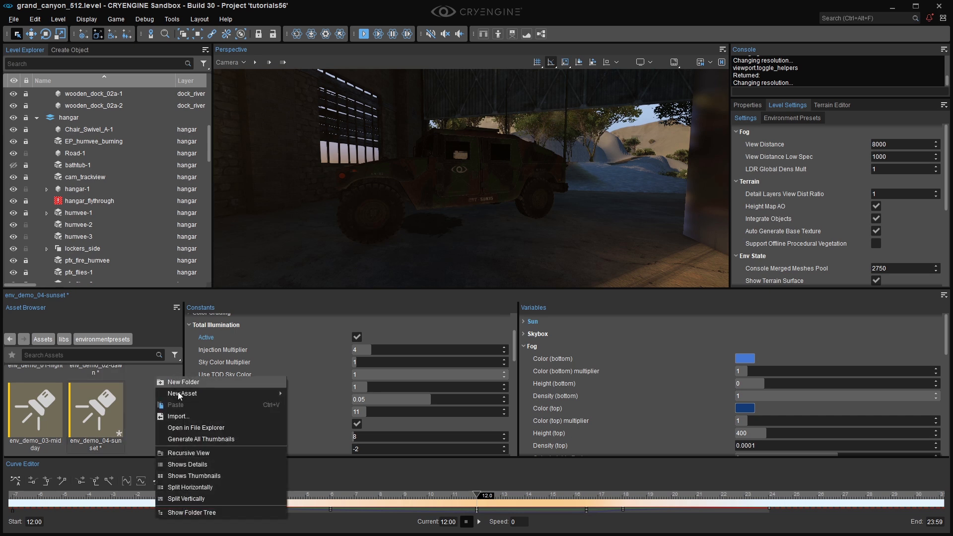
{"action": "mouse_move", "coordinate": [224, 393]}
{"action": "left_click", "coordinate": [317, 404]}
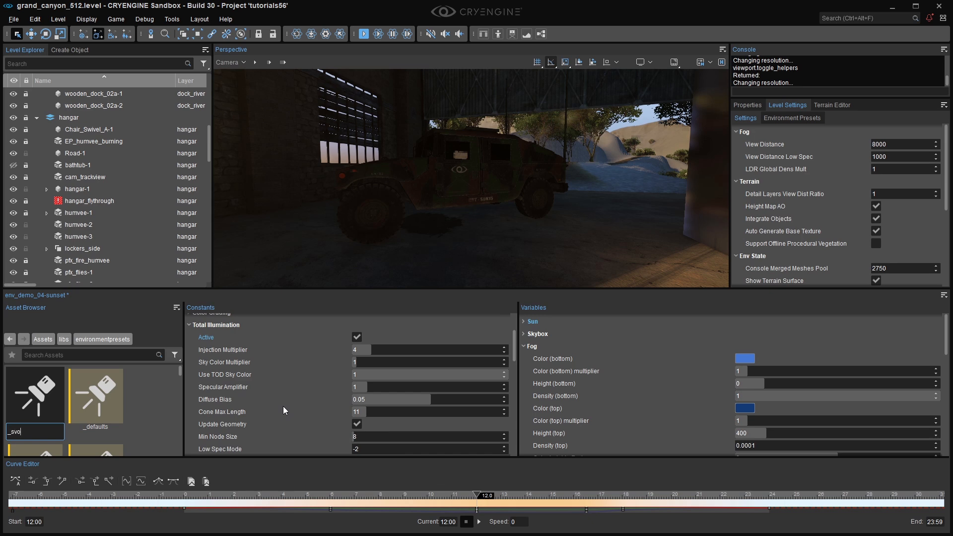
{"action": "type", "text": "_svogi_tutorial1"}
{"action": "key", "text": "Return"}
Fly the viewport camera out of the hangar to frame its open front from outside.
{"action": "left_click", "coordinate": [440, 168]}
{"action": "scroll", "coordinate": [440, 168], "scroll_direction": "down", "scroll_amount": 10}
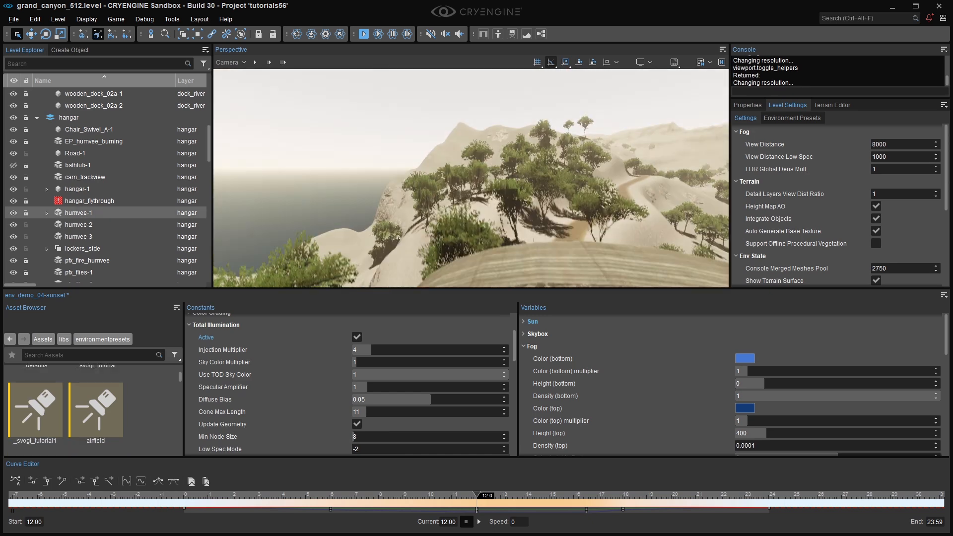
{"action": "right_click_drag", "start_coordinate": [441, 169], "coordinate": [571, 165]}
{"action": "scroll", "coordinate": [496, 177], "scroll_direction": "up", "scroll_amount": 10}
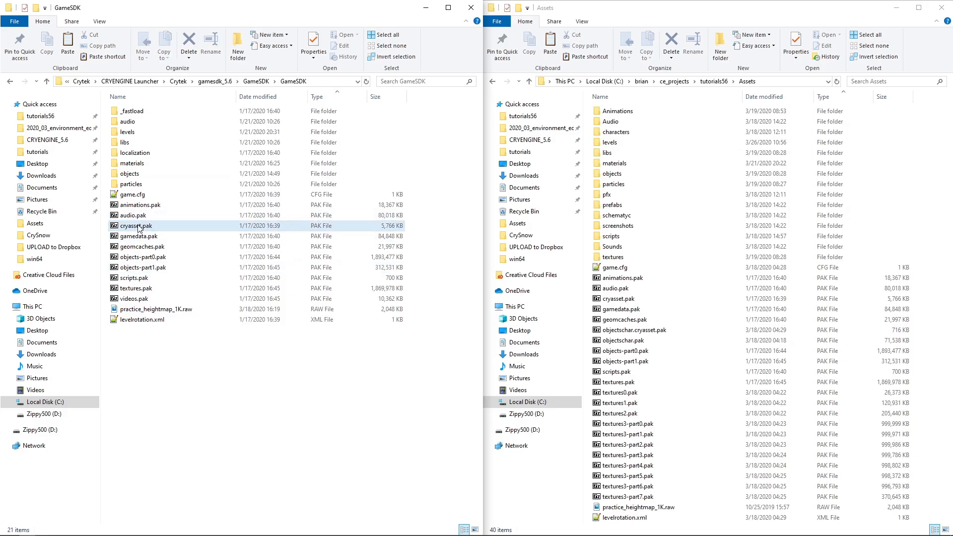
Try to copy cryasset.pak, objects-part0.pak, objects-part1.pak and textures.pak from the GameSDK folder into the tutorials56 Assets folder.
{"action": "left_click", "coordinate": [142, 226]}
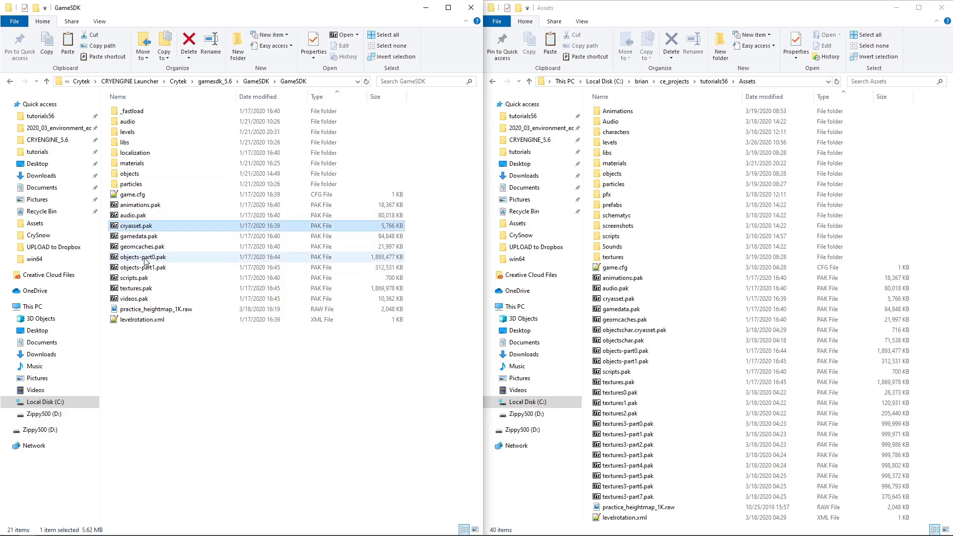
{"action": "left_click", "coordinate": [145, 268], "text": "ctrl"}
{"action": "left_click", "coordinate": [143, 289], "text": "ctrl"}
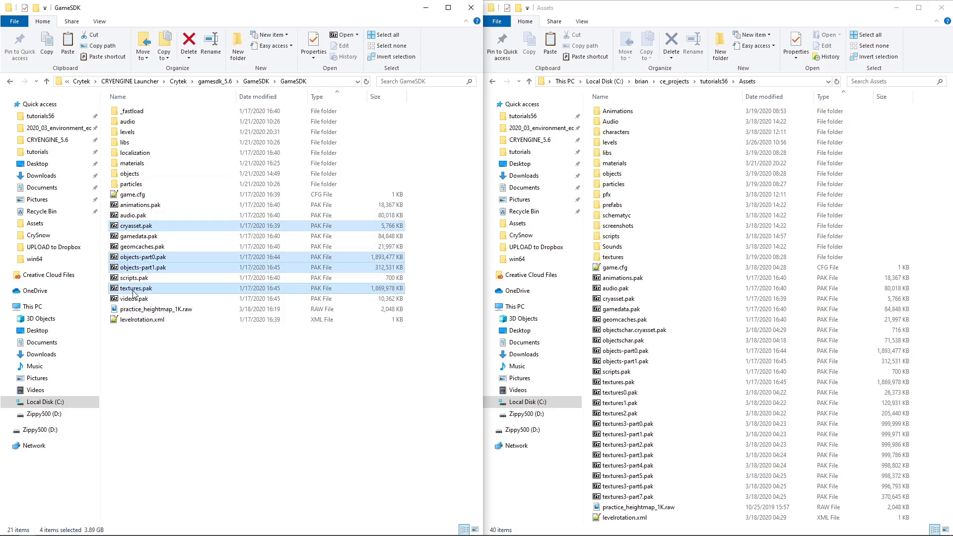
{"action": "right_click_drag", "start_coordinate": [142, 291], "coordinate": [663, 305]}
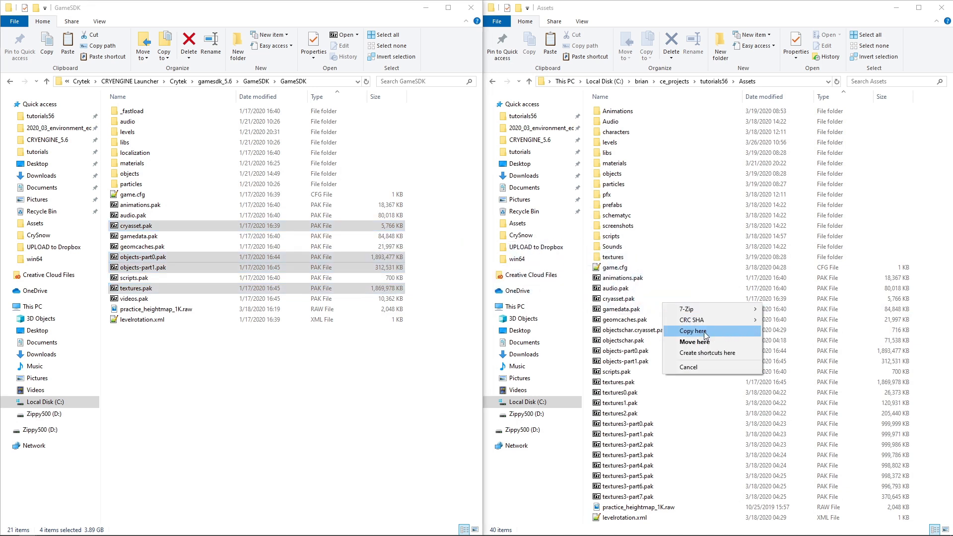
{"action": "key", "text": "Escape"}
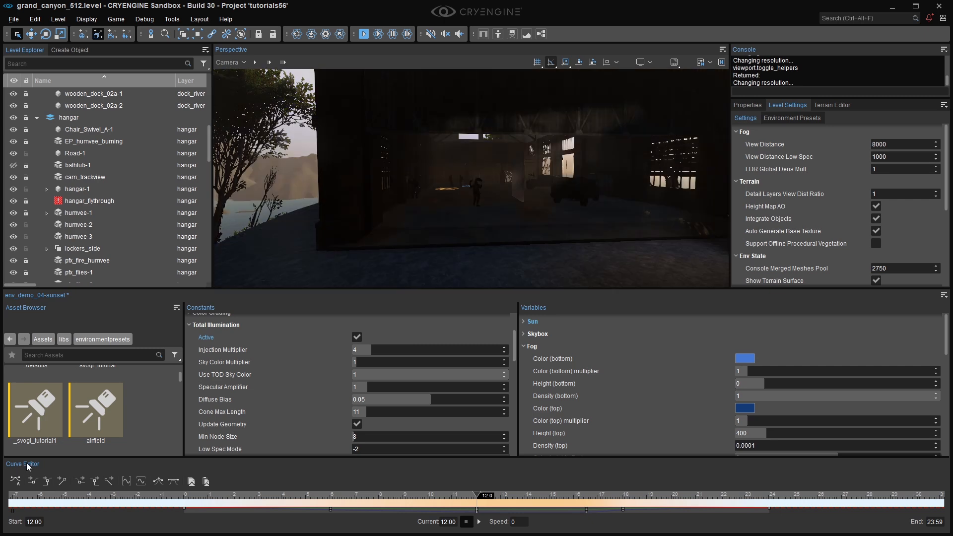
Unlink the sun from the time of day in _svogi_tutorial1, and set its latitude to 60 and longitude to 15.
{"action": "scroll", "coordinate": [251, 340], "scroll_direction": "up", "scroll_amount": 2}
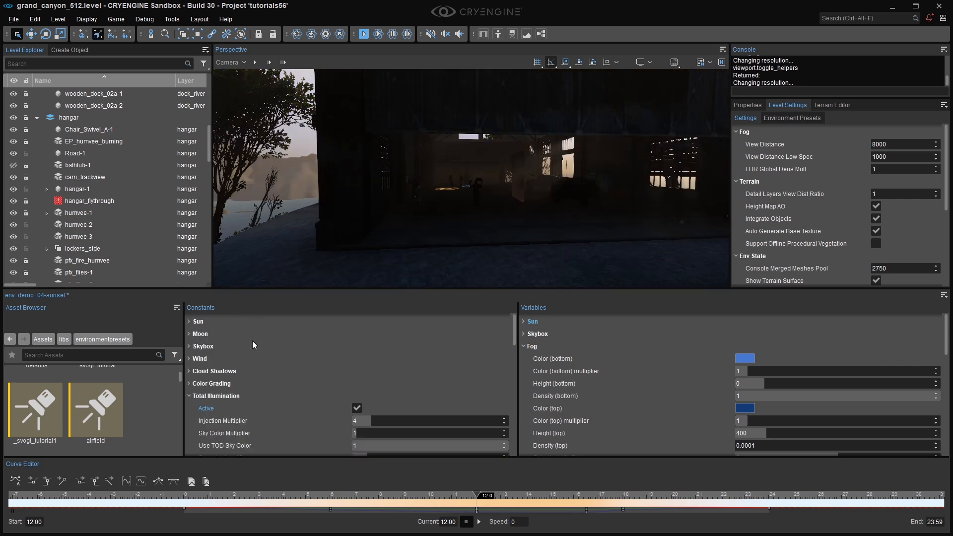
{"action": "left_click", "coordinate": [189, 321]}
{"action": "left_click", "coordinate": [356, 358]}
{"action": "left_click", "coordinate": [380, 335]}
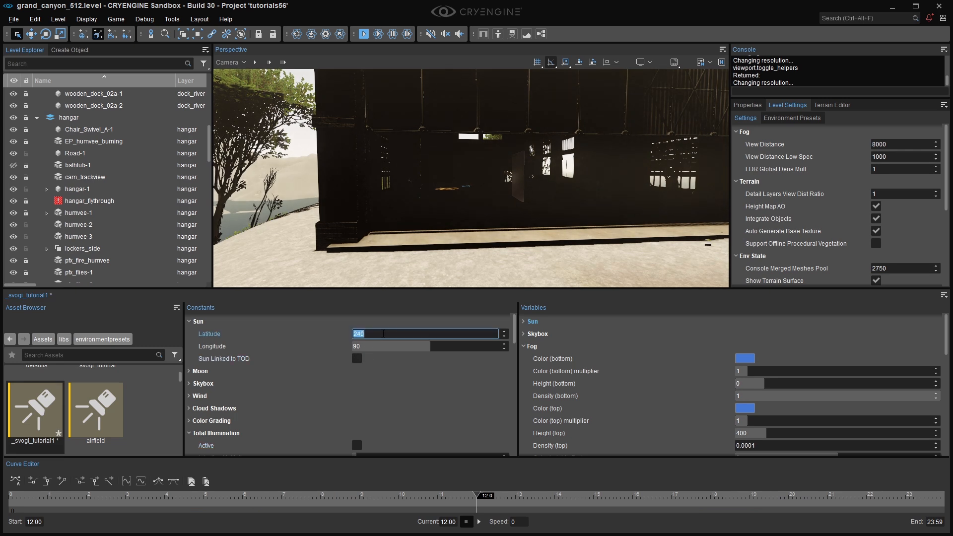
{"action": "type", "text": "60"}
{"action": "key", "text": "Tab"}
{"action": "type", "text": "15"}
{"action": "key", "text": "Return"}
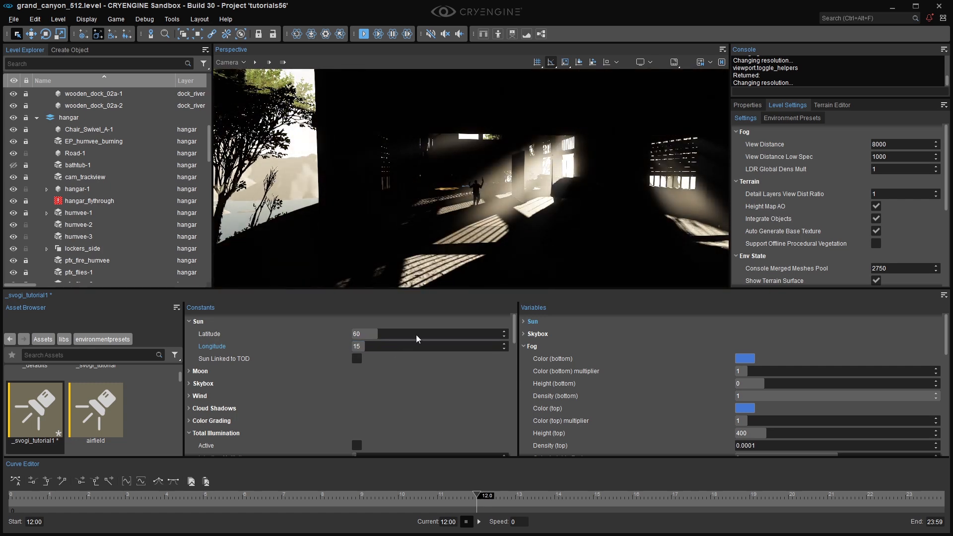
Set the saturation of the HDR color balance to 0 for a neutral color.
{"action": "scroll", "coordinate": [656, 387], "scroll_direction": "down", "scroll_amount": 10}
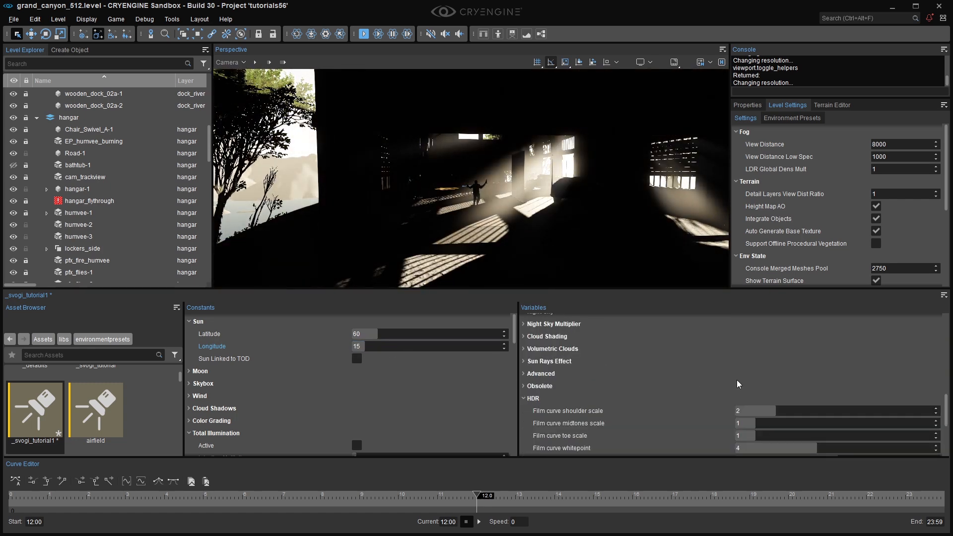
{"action": "left_click", "coordinate": [743, 350]}
{"action": "type", "text": "0"}
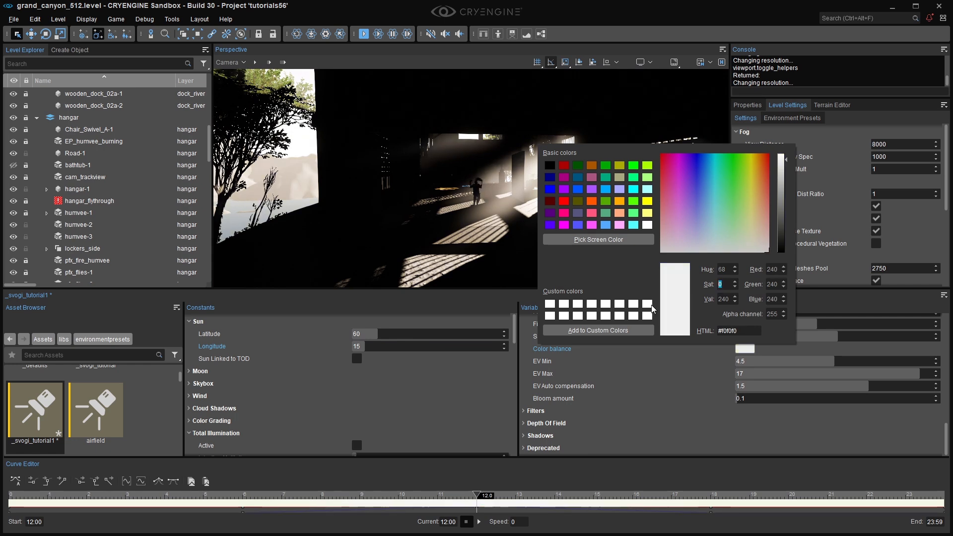
{"action": "left_click", "coordinate": [694, 397]}
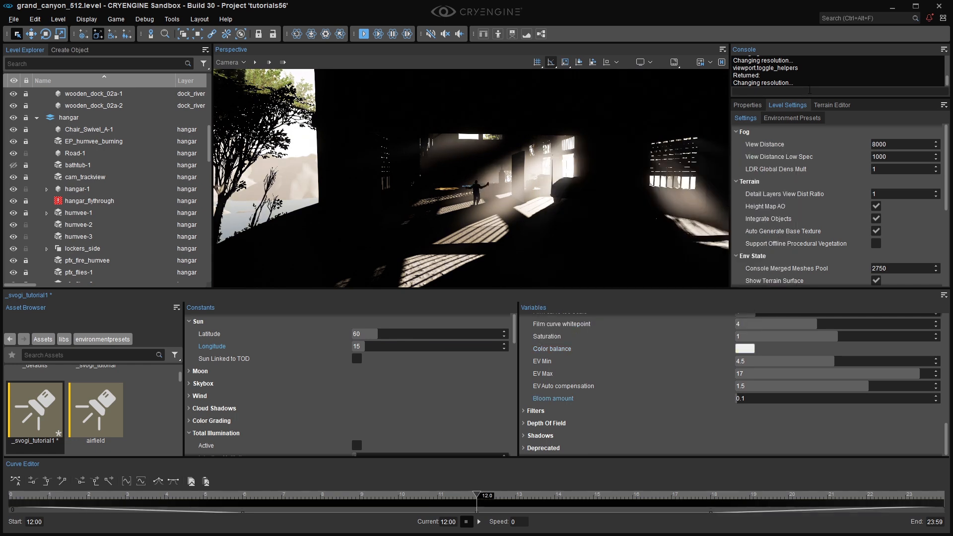
Set the console variable r_HDREyeAdaptationMode to 1.
{"action": "left_click", "coordinate": [797, 90]}
{"action": "type", "text": "ey"}
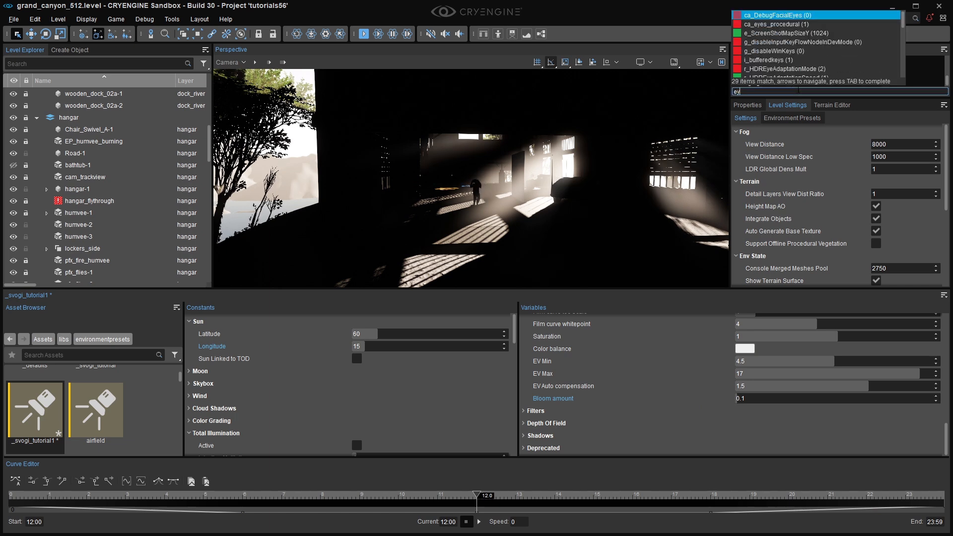
{"action": "type", "text": "eadap"}
{"action": "key", "text": "Tab"}
{"action": "type", "text": "1"}
{"action": "key", "text": "Return"}
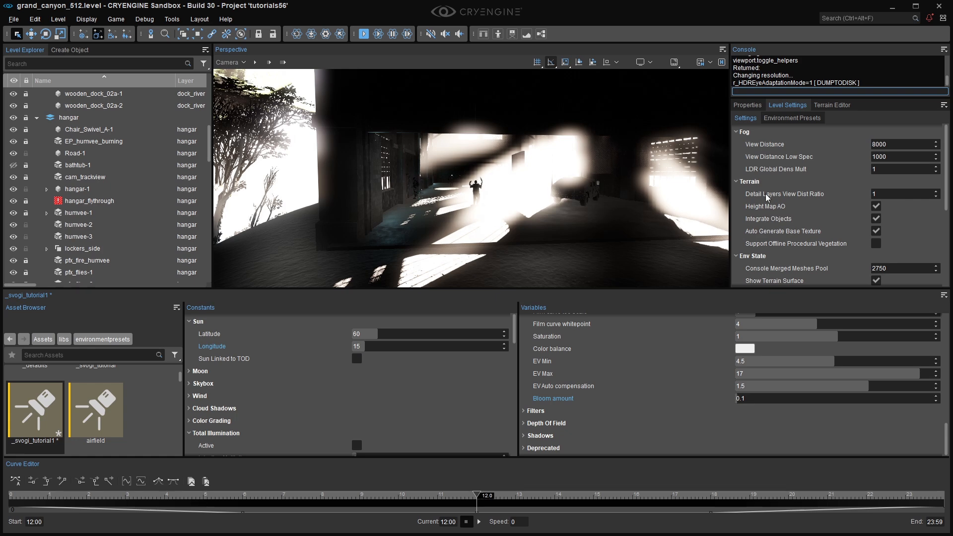
Move the camera closer to the hangar interior and set the console variable e_VolumetricFog to 1.
{"action": "key", "text": "w"}
{"action": "right_click_drag", "start_coordinate": [646, 245], "coordinate": [653, 244]}
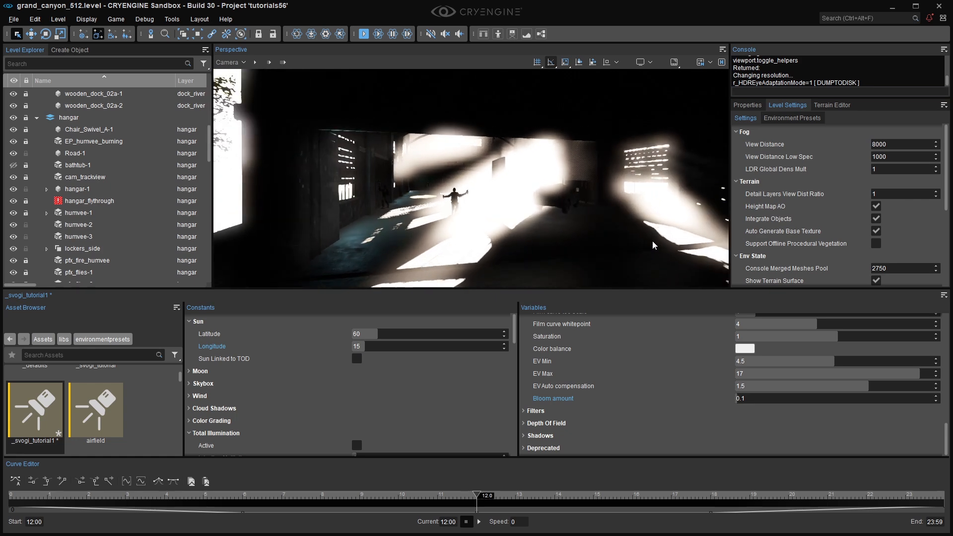
{"action": "left_click", "coordinate": [767, 91]}
{"action": "type", "text": "e_vol"}
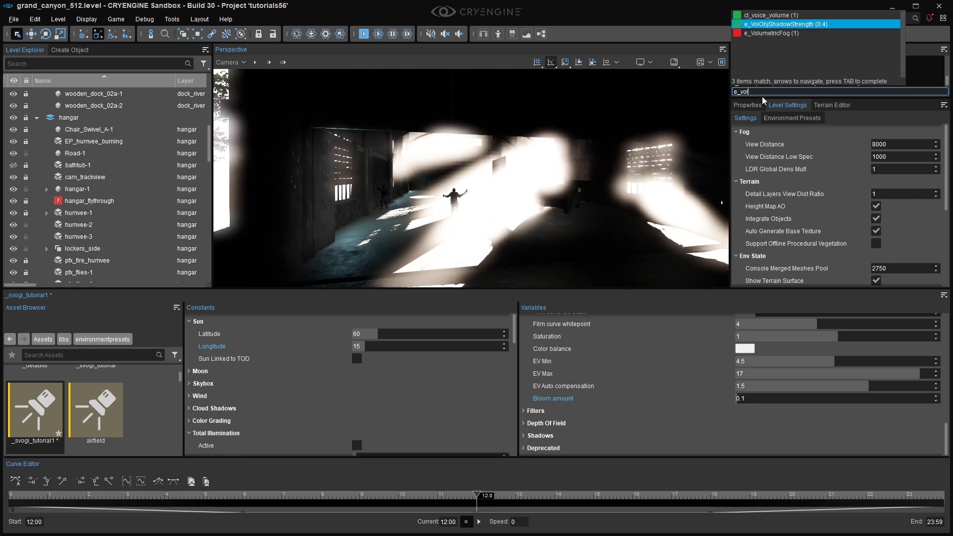
{"action": "key", "text": "Down"}
{"action": "key", "text": "Tab"}
{"action": "type", "text": "1"}
{"action": "key", "text": "Return"}
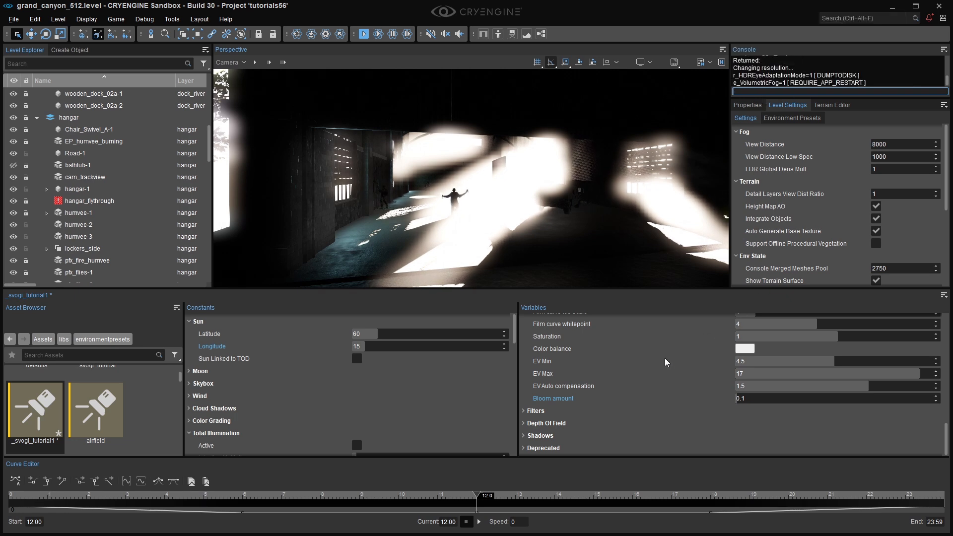
Open autoexec.cfg from the tutorials56 project folder.
{"action": "scroll", "coordinate": [659, 371], "scroll_direction": "up", "scroll_amount": 10}
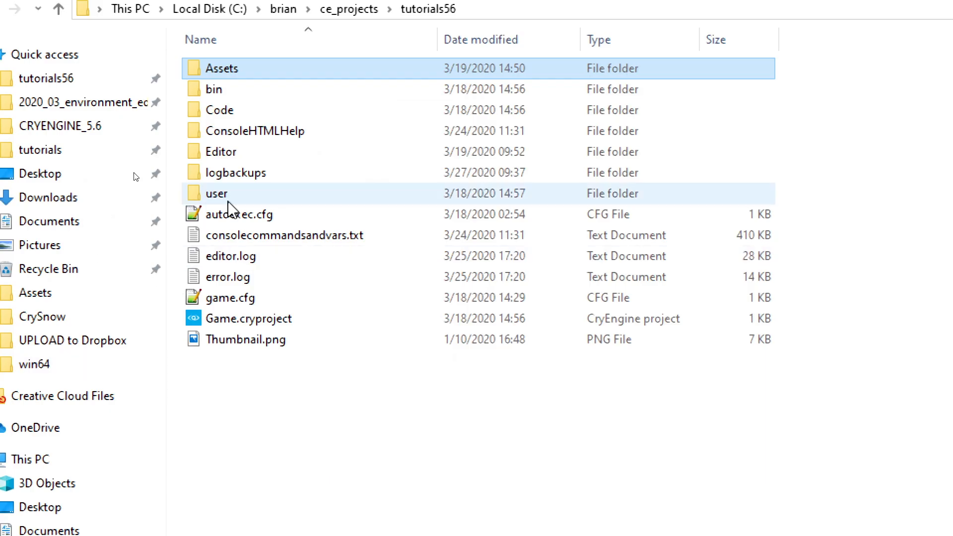
{"action": "double_click", "coordinate": [268, 214]}
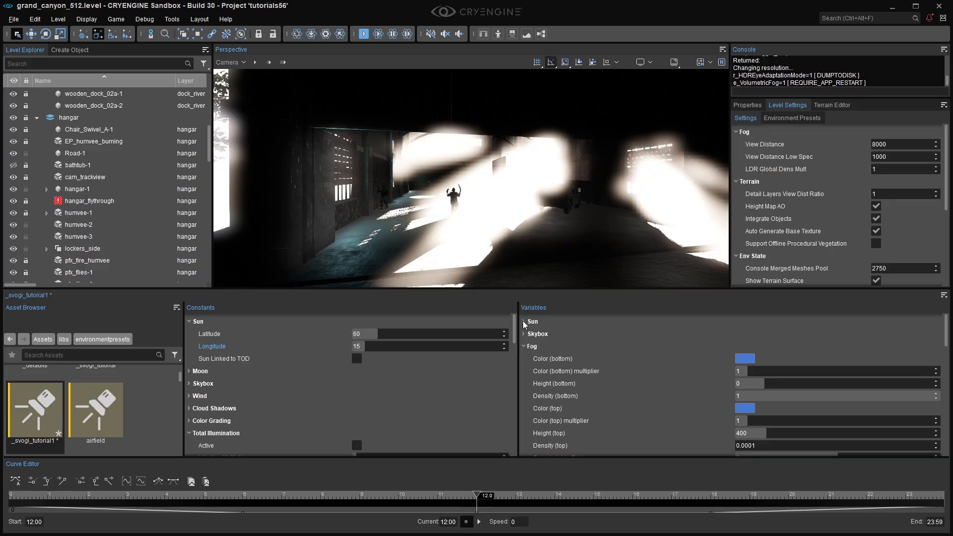
Set the preset's sun intensity to 40000 lux.
{"action": "left_click", "coordinate": [523, 322]}
{"action": "left_click", "coordinate": [783, 346]}
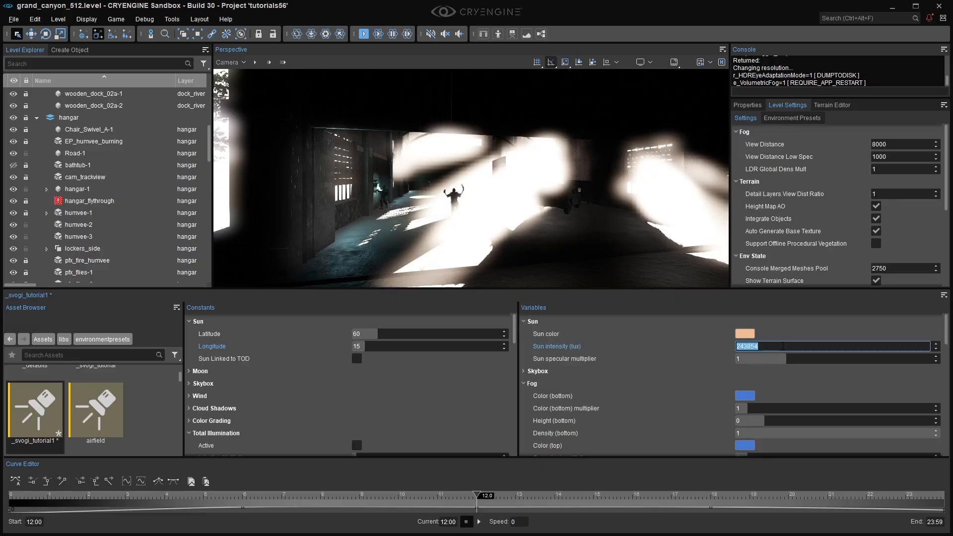
{"action": "type", "text": "40000"}
{"action": "key", "text": "Return"}
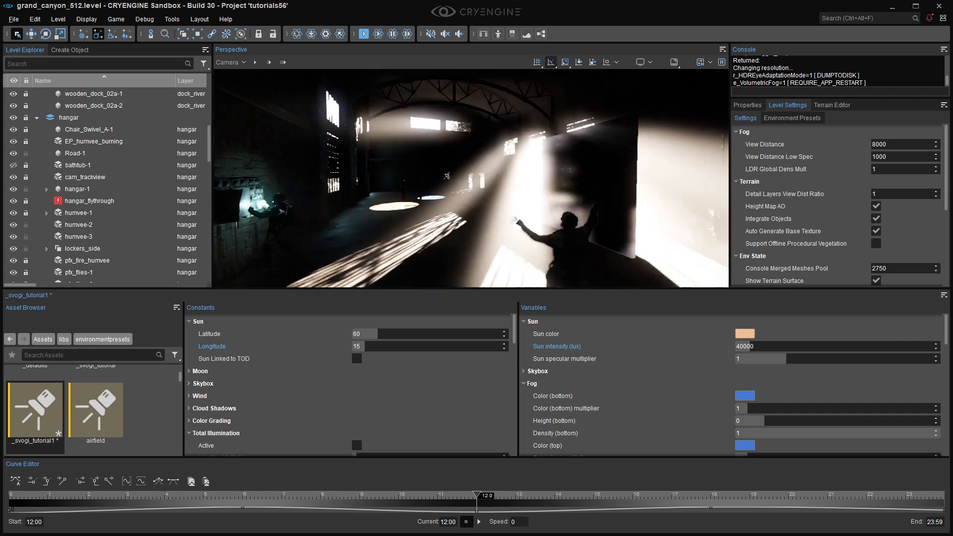
Change the sun color to a more saturated orange.
{"action": "left_click", "coordinate": [739, 331]}
{"action": "left_click_drag", "start_coordinate": [750, 199], "coordinate": [759, 165]}
{"action": "left_click", "coordinate": [675, 406]}
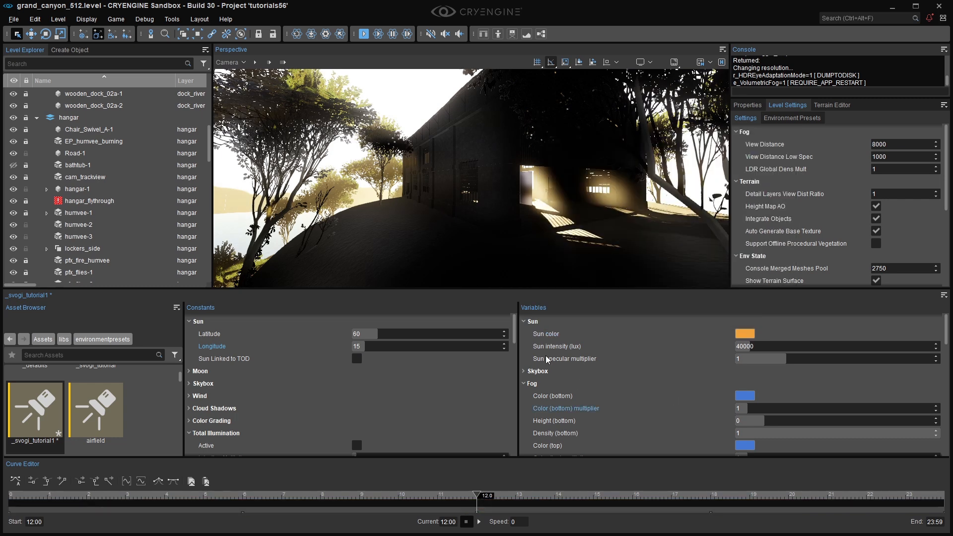
Set the console variable r_VolumetricClouds to 1.
{"action": "left_click", "coordinate": [784, 90]}
{"action": "type", "text": "r"}
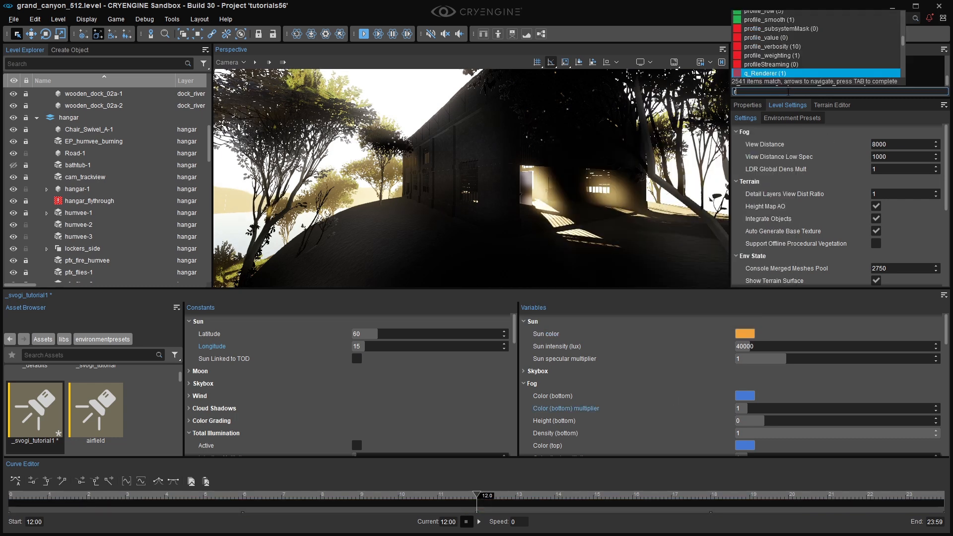
{"action": "type", "text": "_VolumetricClouds=1"}
{"action": "key", "text": "Return"}
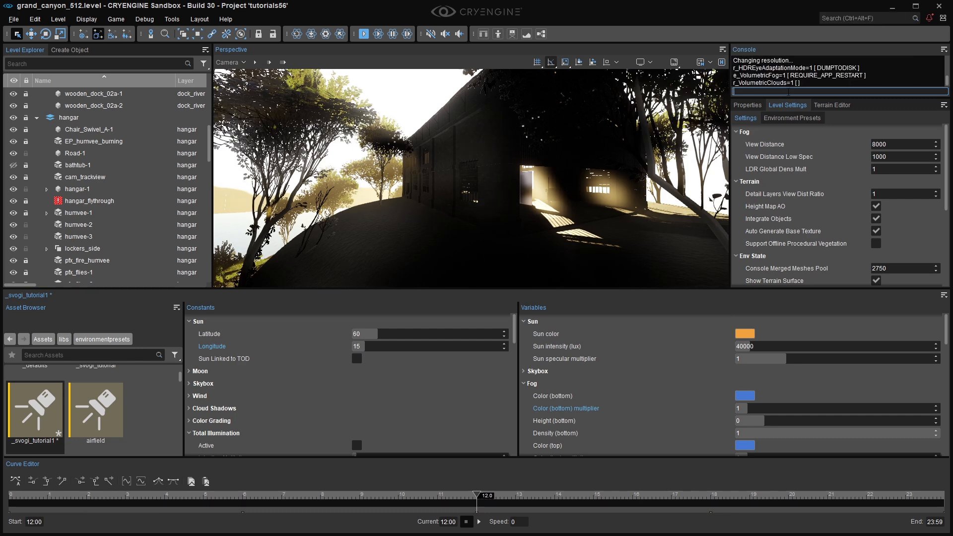
{"action": "left_click", "coordinate": [369, 131]}
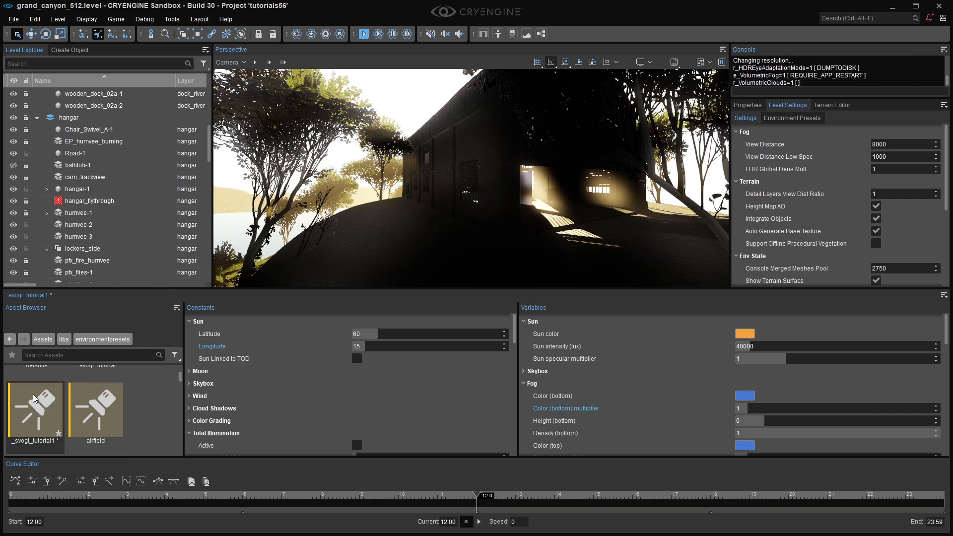
Save the _svogi_tutorial1 environment preset.
{"action": "left_click", "coordinate": [177, 308]}
{"action": "mouse_move", "coordinate": [195, 320]}
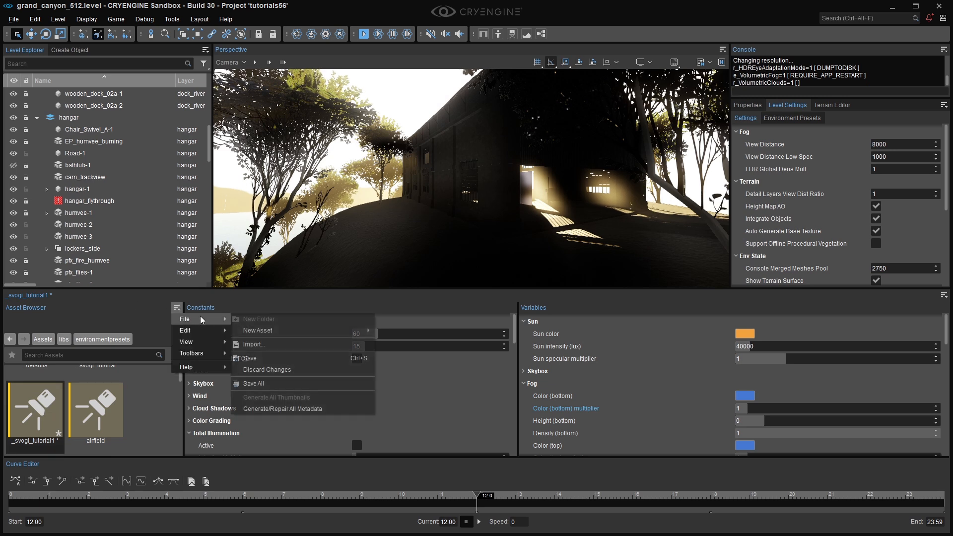
{"action": "left_click", "coordinate": [260, 358]}
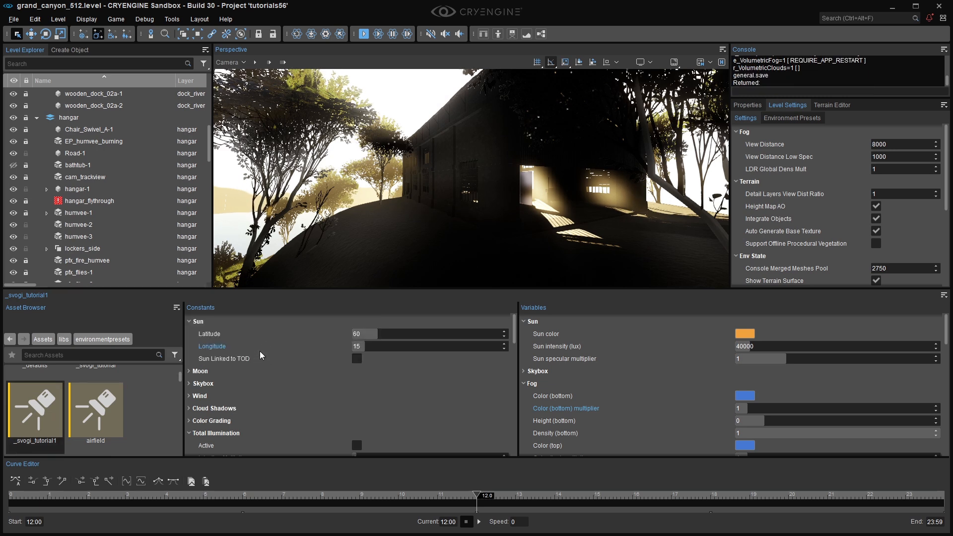
{"action": "left_click", "coordinate": [14, 19]}
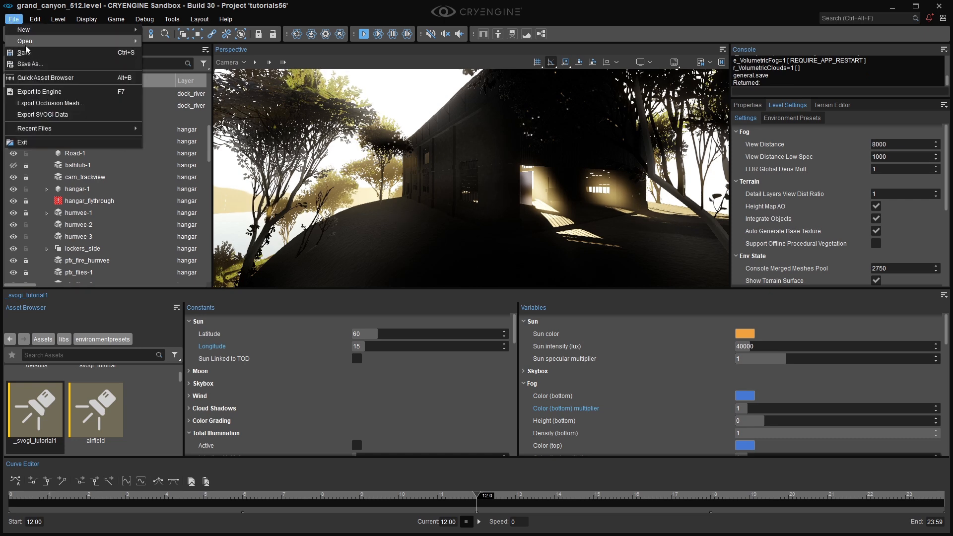
{"action": "left_click", "coordinate": [360, 228]}
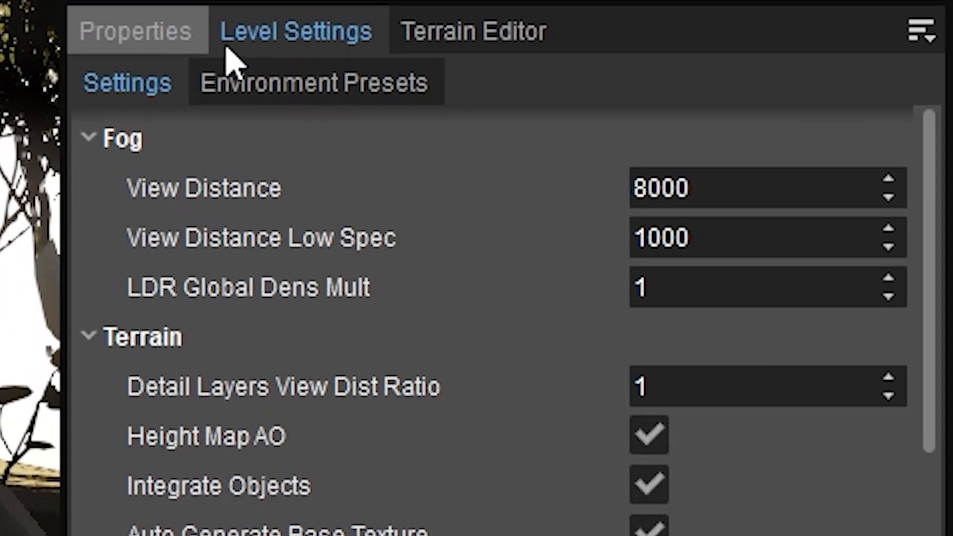
Replace the level's default.env environment preset with _svogi_tutorial1.env and save the level.
{"action": "left_click", "coordinate": [313, 82]}
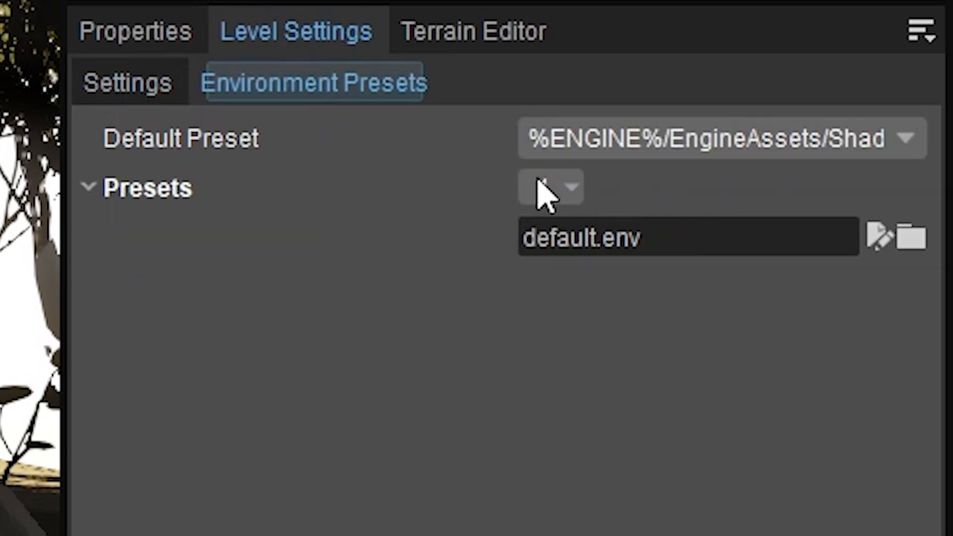
{"action": "left_click", "coordinate": [555, 188]}
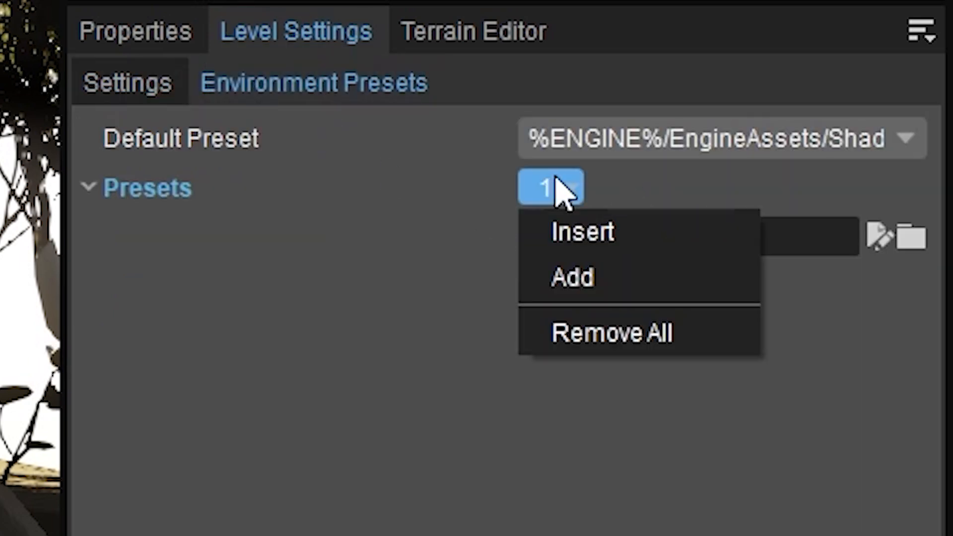
{"action": "left_click", "coordinate": [654, 332]}
{"action": "left_click", "coordinate": [548, 138]}
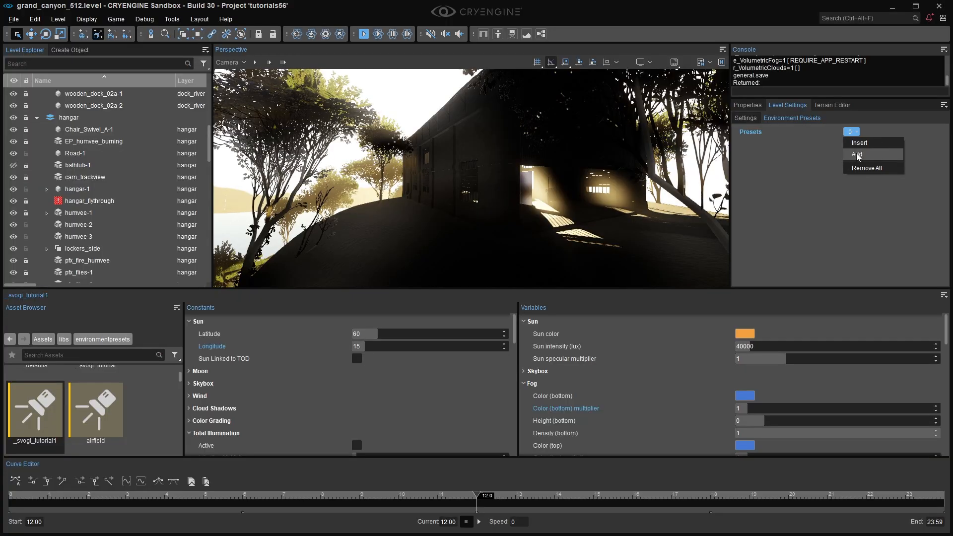
{"action": "left_click", "coordinate": [472, 187]}
{"action": "left_click_drag", "start_coordinate": [37, 412], "coordinate": [373, 198]}
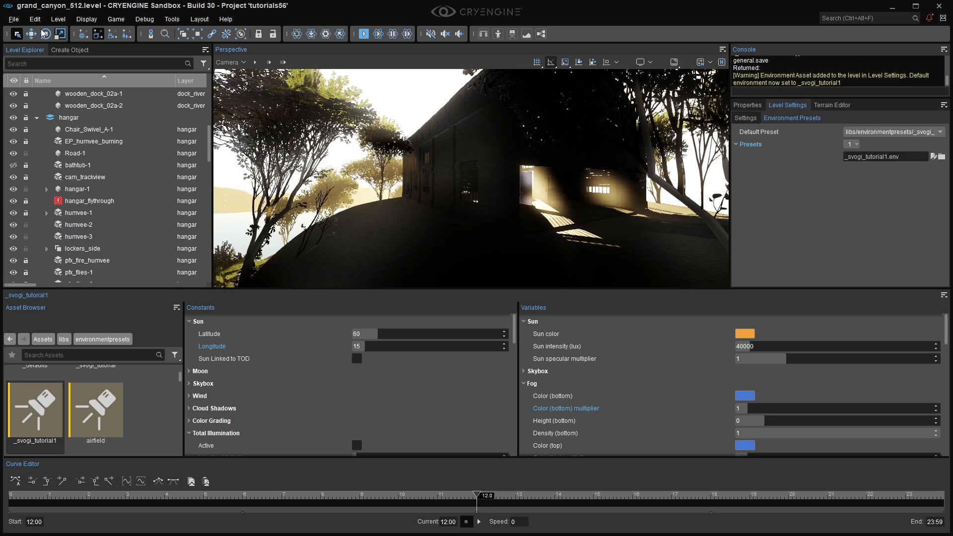
{"action": "left_click", "coordinate": [14, 19]}
{"action": "left_click", "coordinate": [32, 55]}
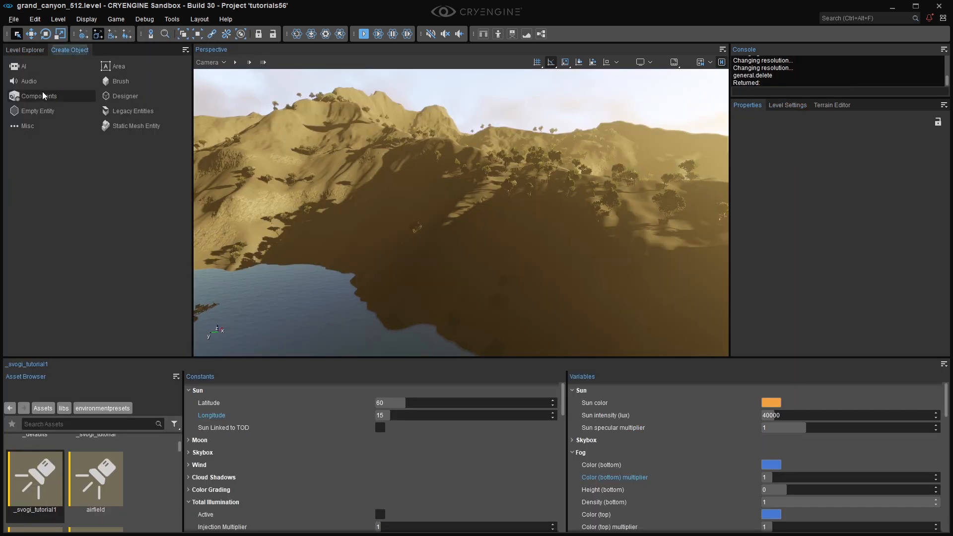
Add an environment probe named EP_global with a box size of 10000 on each axis and generate its cube map.
{"action": "left_click", "coordinate": [41, 96]}
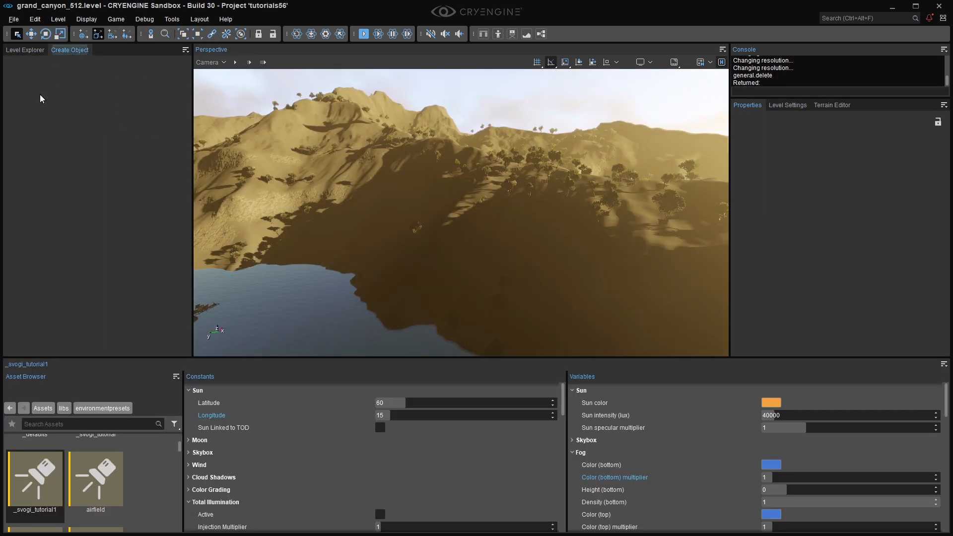
{"action": "left_click_drag", "start_coordinate": [52, 202], "coordinate": [438, 288]}
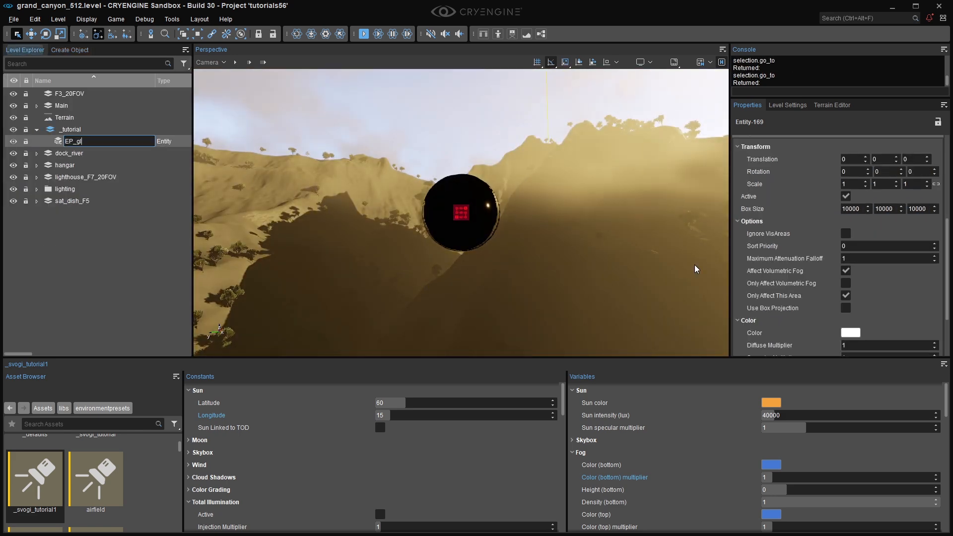
{"action": "left_click", "coordinate": [861, 345]}
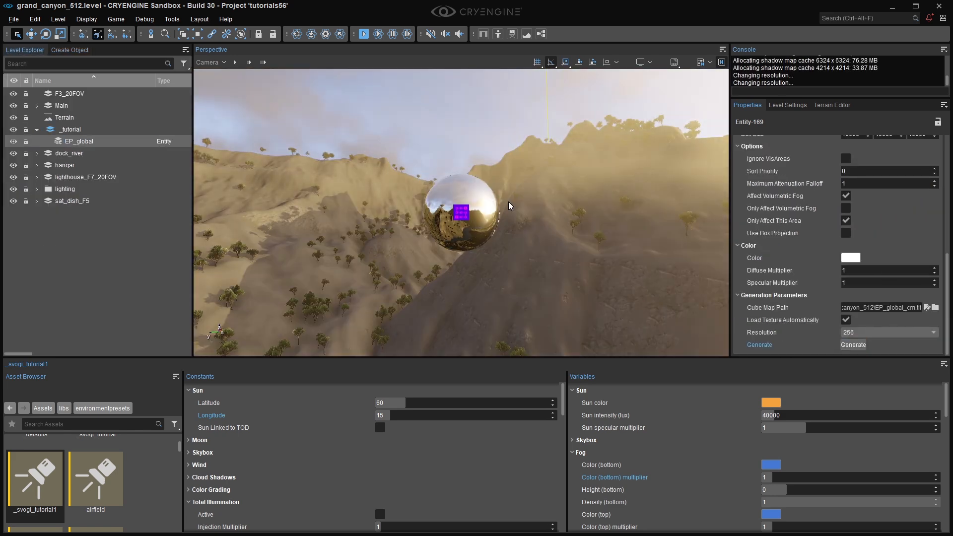
Examine the EP_global probe's reflections and the lighting on the surrounding canyon from several sides.
{"action": "middle_click_drag", "start_coordinate": [496, 227], "coordinate": [591, 200], "text": "alt"}
{"action": "scroll", "coordinate": [497, 191], "scroll_direction": "up", "scroll_amount": 5}
{"action": "scroll", "coordinate": [497, 190], "scroll_direction": "up", "scroll_amount": 5}
{"action": "middle_click_drag", "start_coordinate": [495, 193], "coordinate": [566, 193], "text": "alt"}
{"action": "scroll", "coordinate": [496, 194], "scroll_direction": "down", "scroll_amount": 5}
{"action": "scroll", "coordinate": [495, 197], "scroll_direction": "down", "scroll_amount": 5}
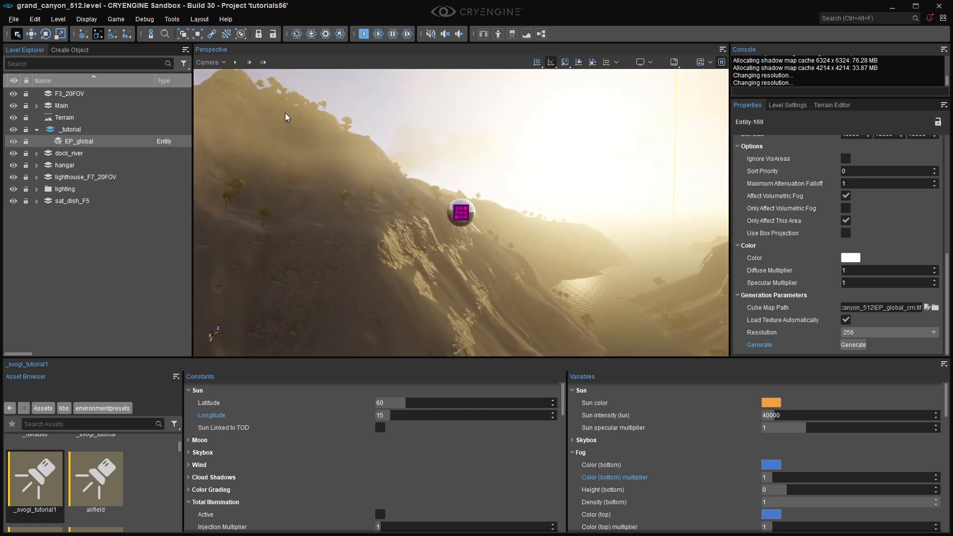
Set the EP_global probe's diffuse multiplier to 0.2.
{"action": "key", "text": "ctrl+z"}
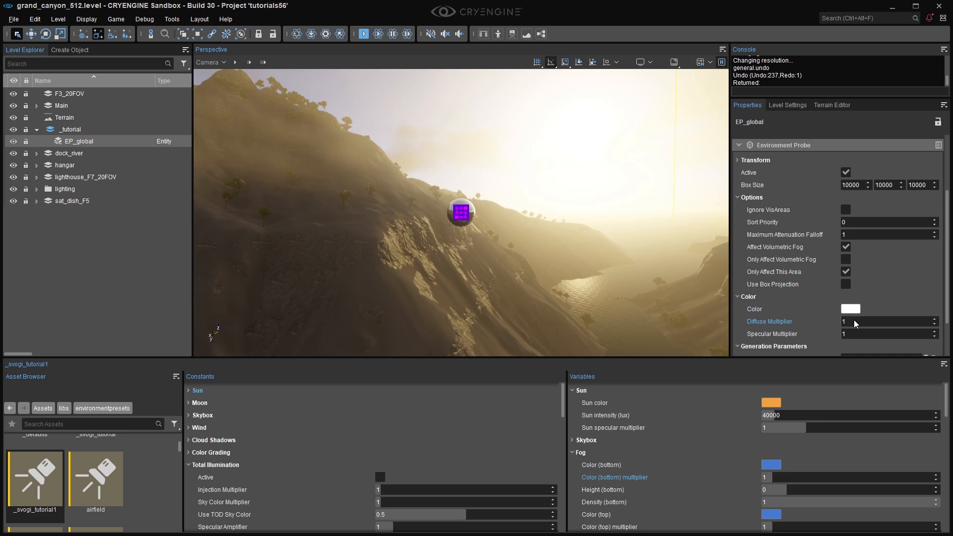
{"action": "left_click_drag", "start_coordinate": [845, 323], "coordinate": [873, 323]}
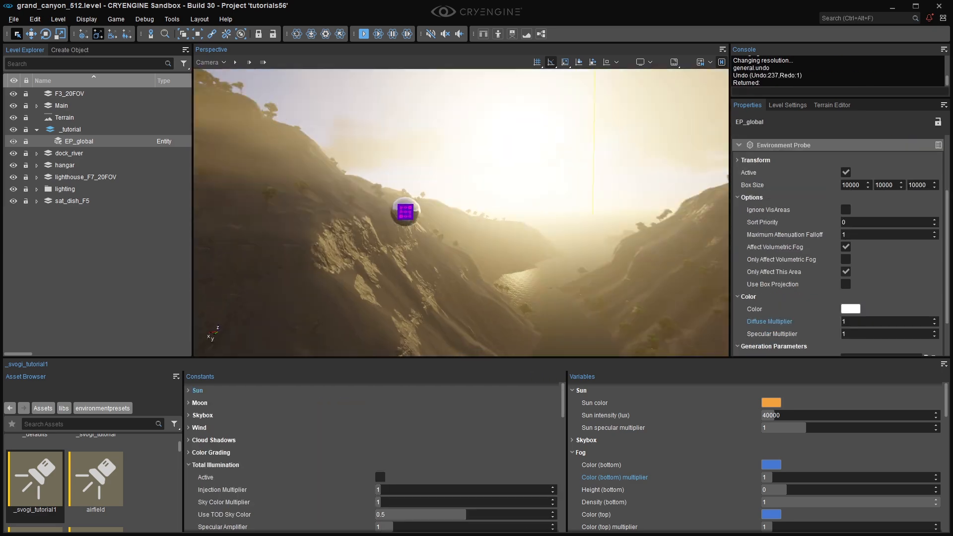
{"action": "scroll", "coordinate": [484, 196], "scroll_direction": "up", "scroll_amount": 2}
{"action": "right_click_drag", "start_coordinate": [427, 195], "coordinate": [464, 224]}
{"action": "key", "text": "w"}
{"action": "scroll", "coordinate": [491, 239], "scroll_direction": "down", "scroll_amount": 3}
{"action": "scroll", "coordinate": [469, 221], "scroll_direction": "down", "scroll_amount": 3}
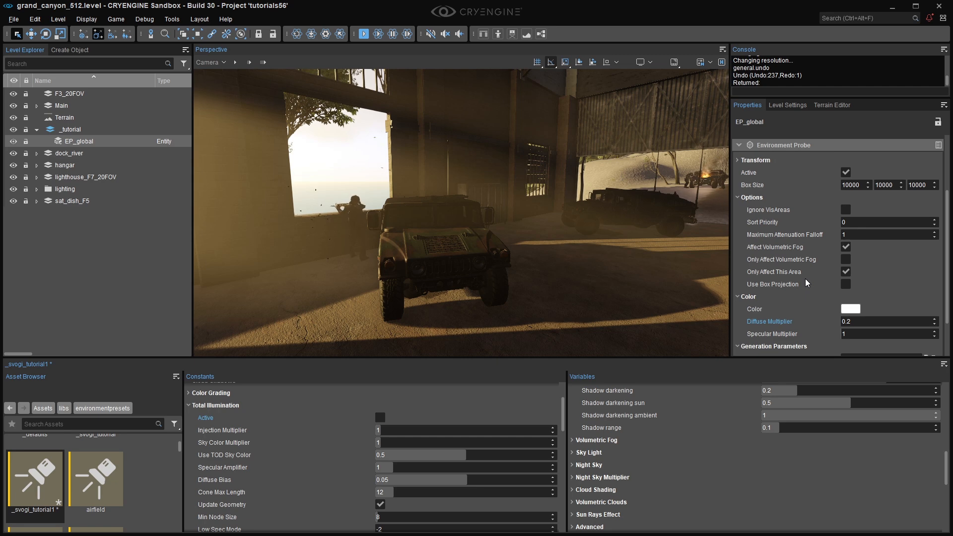
Toggle the EP_global probe off and on twice to compare its effect on the hangar interior, leaving it active.
{"action": "left_click", "coordinate": [847, 173]}
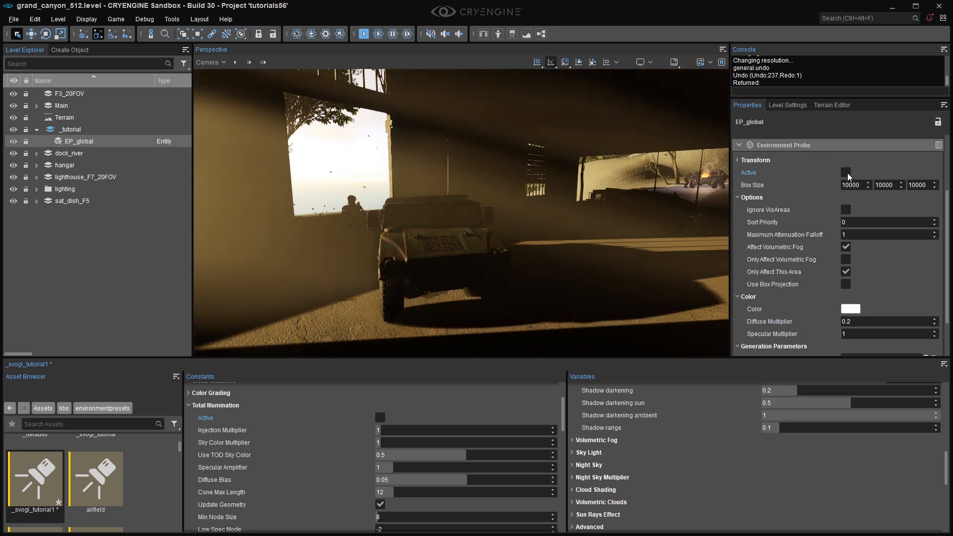
{"action": "left_click", "coordinate": [847, 173]}
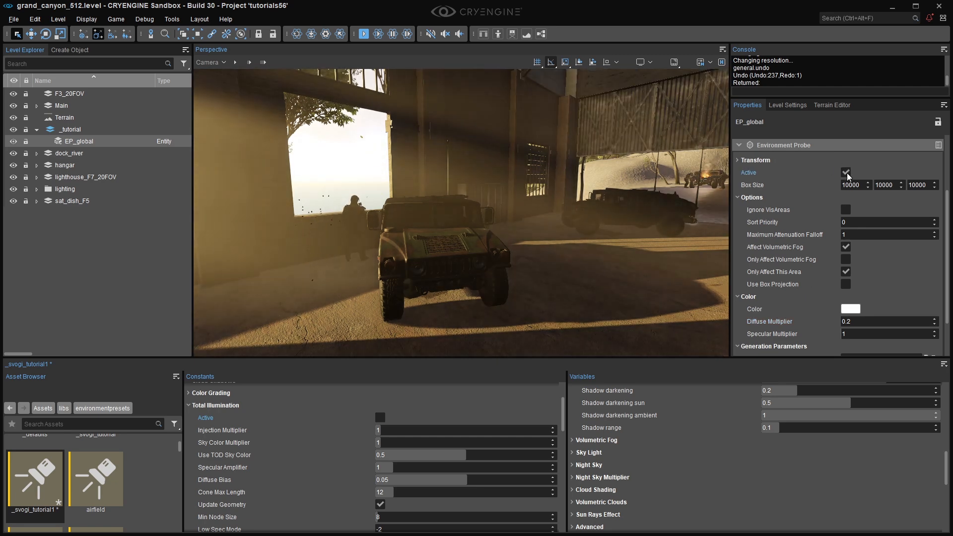
{"action": "left_click", "coordinate": [847, 173]}
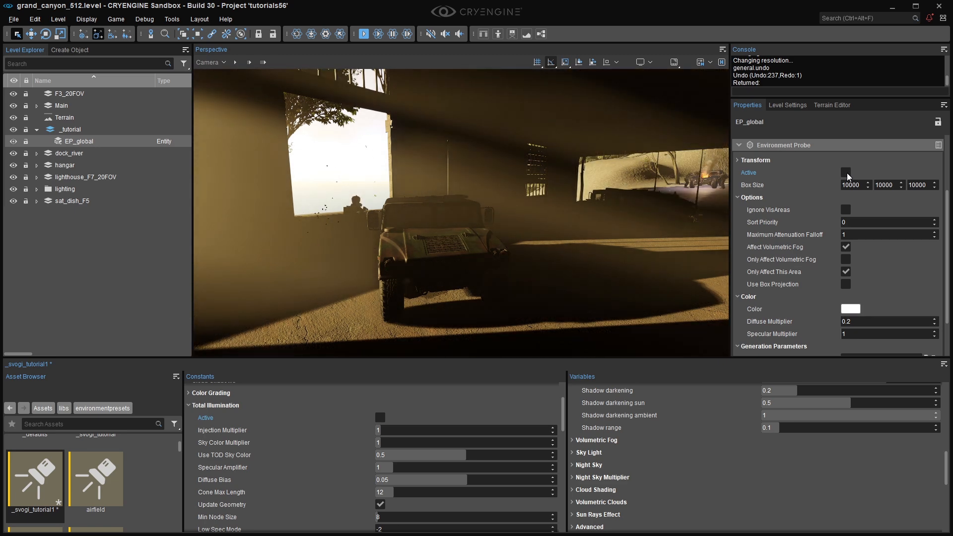
{"action": "left_click", "coordinate": [846, 173]}
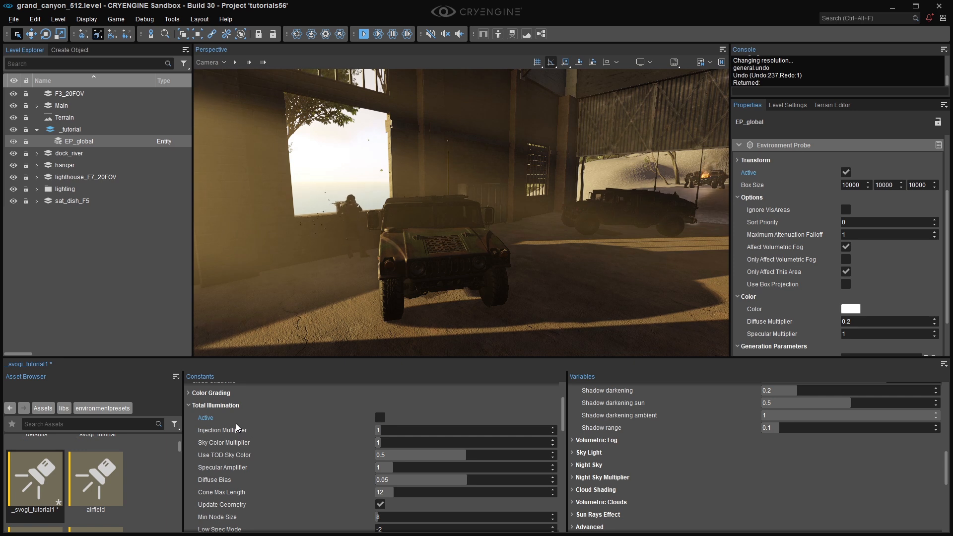
Activate Total Illumination in the preset, switching it off and on again to compare the hangar lighting.
{"action": "left_click", "coordinate": [380, 419]}
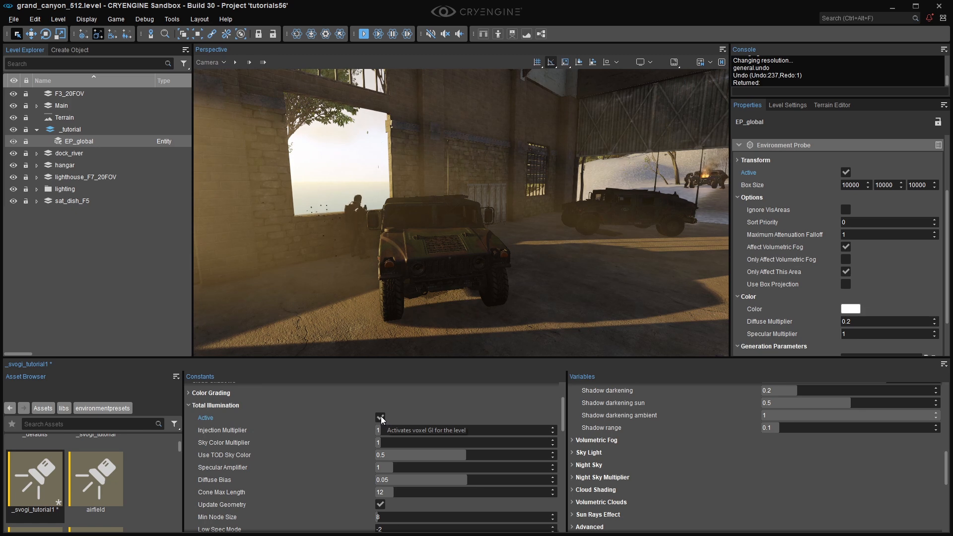
{"action": "left_click", "coordinate": [381, 418]}
{"action": "left_click", "coordinate": [381, 419]}
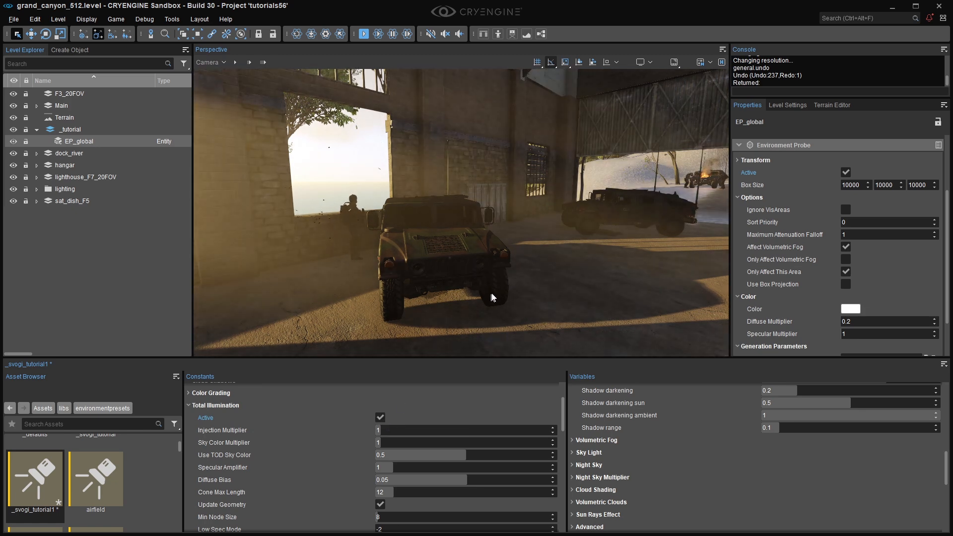
Compare the hangar with Total Illumination off and on while the EP_global probe is disabled, and reactivate both.
{"action": "left_click", "coordinate": [846, 174]}
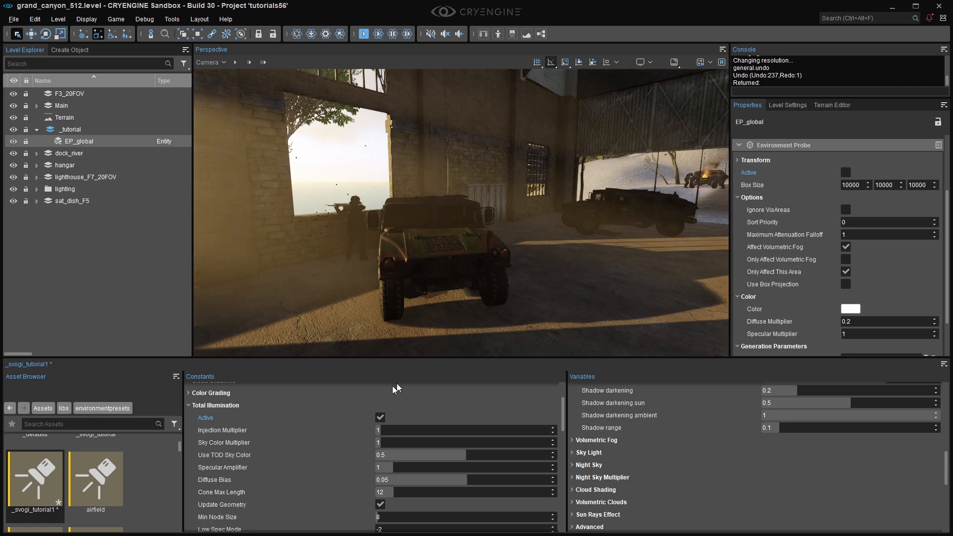
{"action": "left_click", "coordinate": [382, 418]}
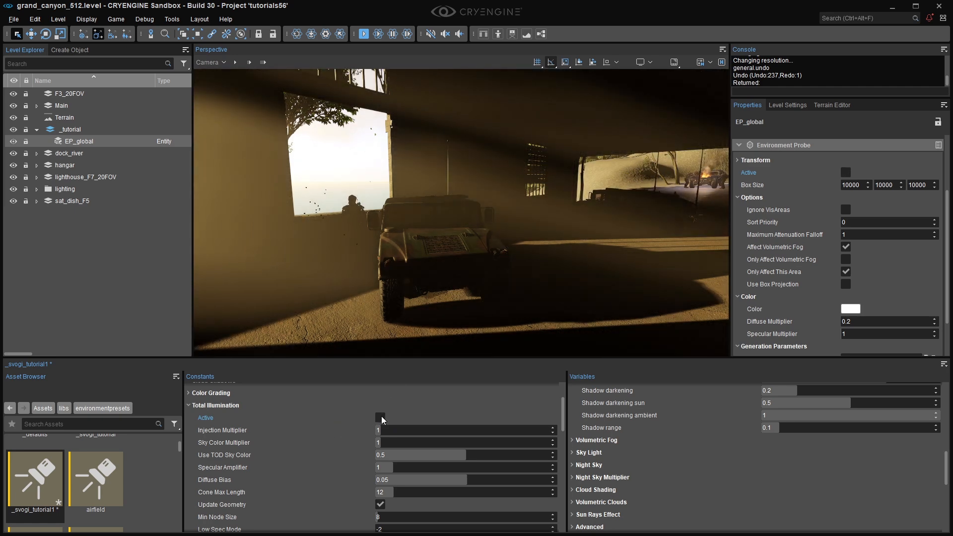
{"action": "left_click", "coordinate": [381, 418]}
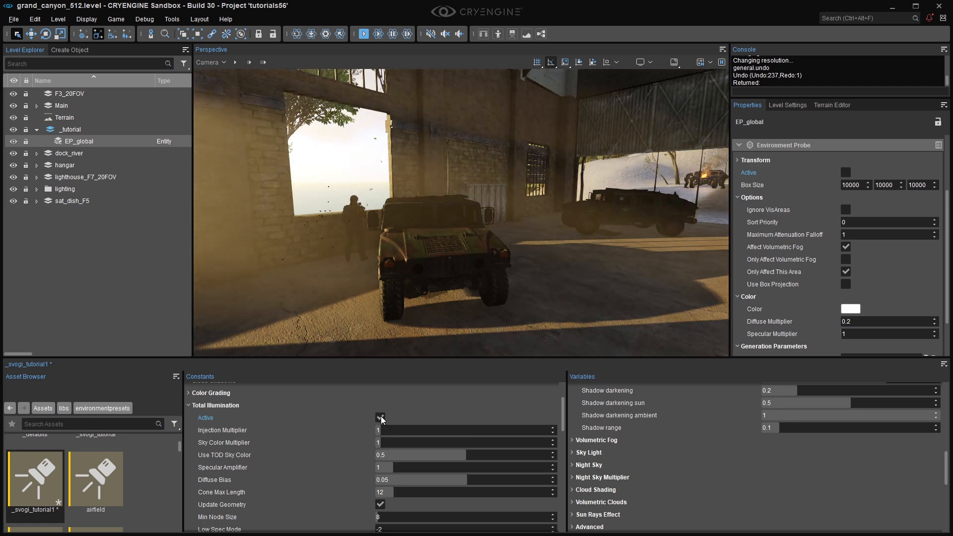
{"action": "left_click", "coordinate": [380, 418]}
{"action": "left_click", "coordinate": [380, 418]}
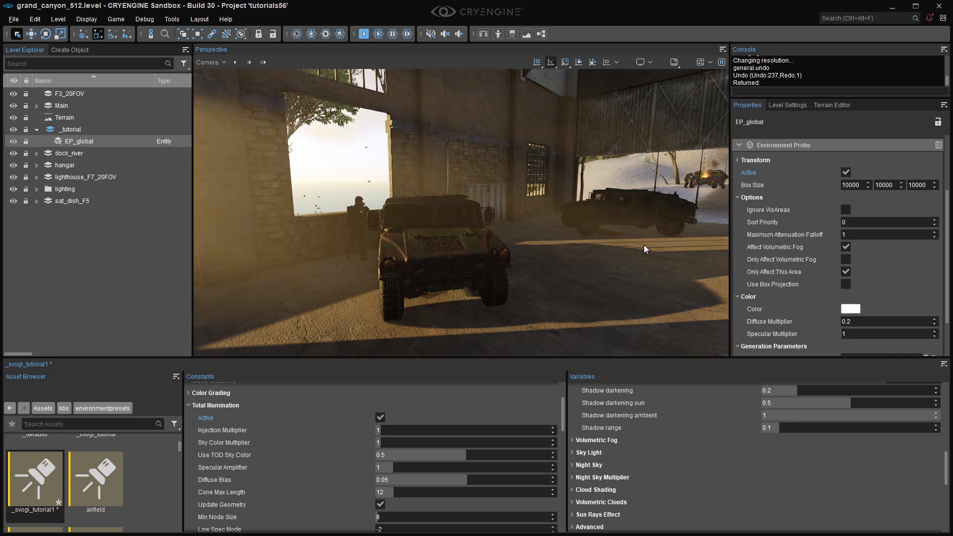
{"action": "left_click", "coordinate": [844, 173]}
Examine the Total Illumination lighting around the humvees and lockers inside the hangar.
{"action": "key", "text": "d"}
{"action": "key", "text": "w"}
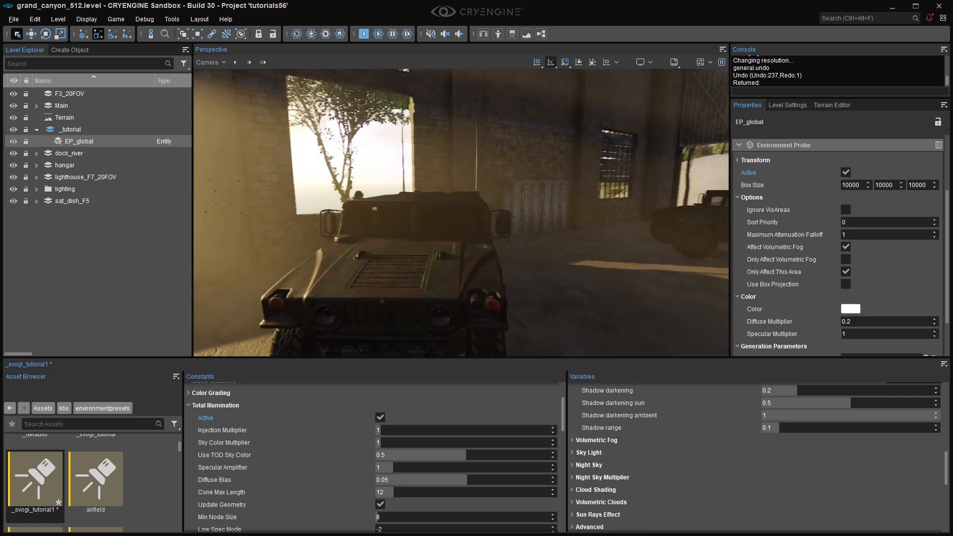
{"action": "key", "text": "s"}
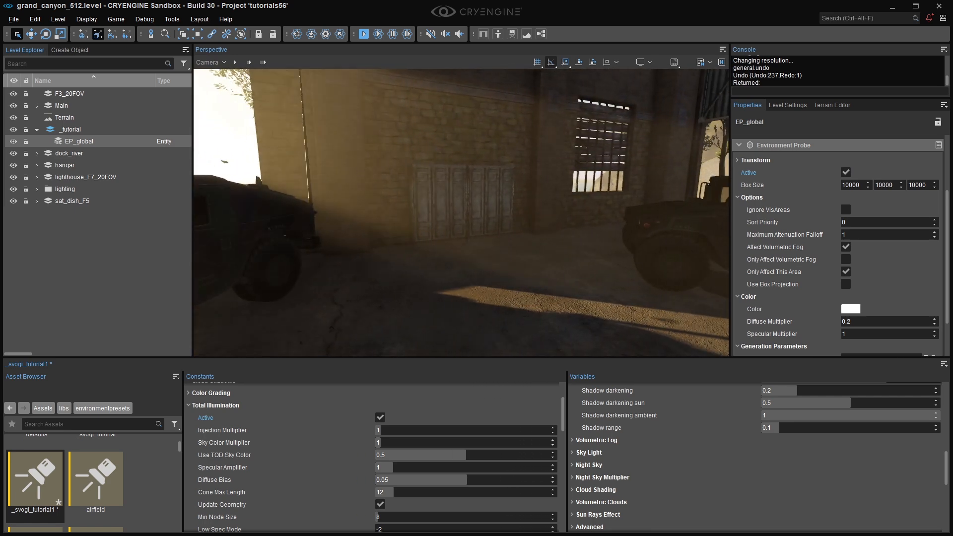
{"action": "scroll", "coordinate": [461, 212], "scroll_direction": "up", "scroll_amount": 1}
{"action": "key", "text": "s"}
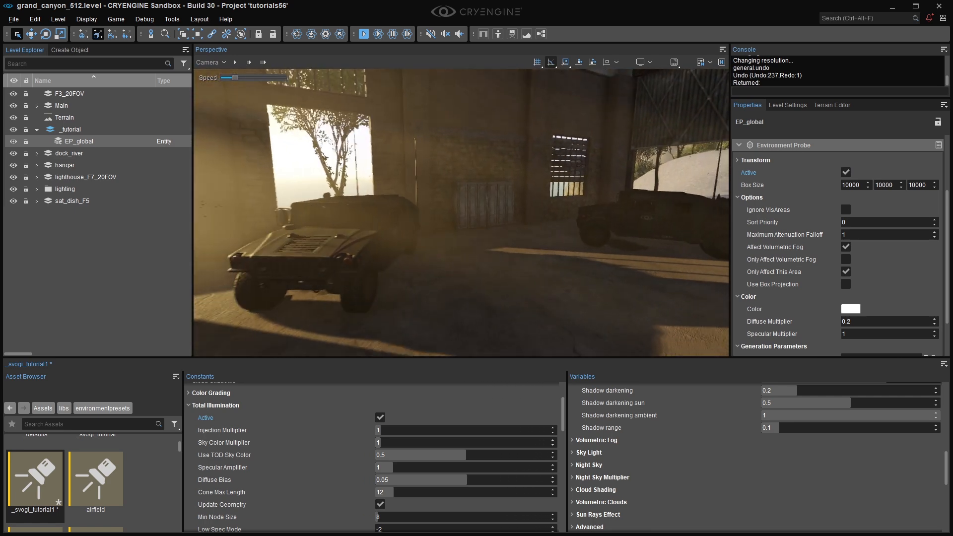
Reveal the Integration Mode setting under Total Illumination Advanced in the preset's constants.
{"action": "key", "text": "w"}
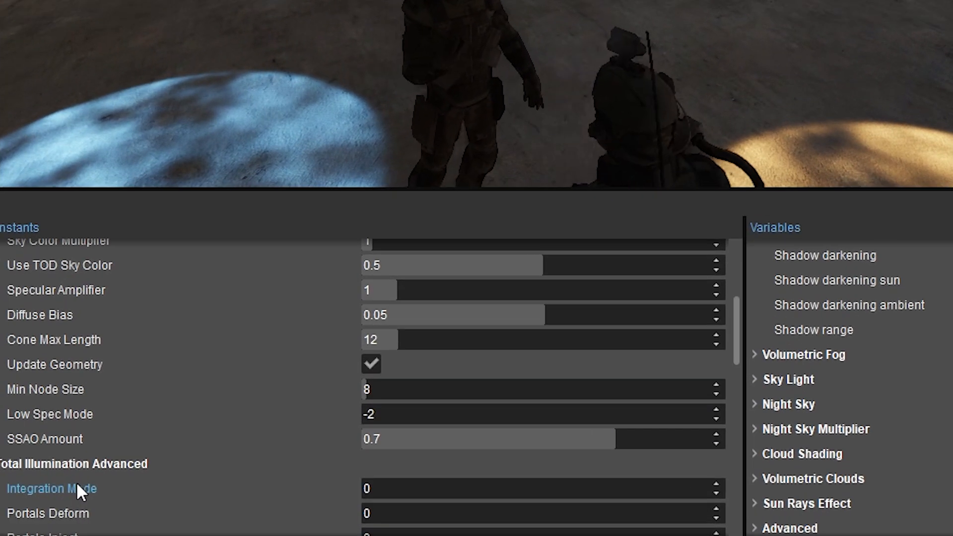
{"action": "scroll", "coordinate": [76, 481], "scroll_direction": "down", "scroll_amount": 2}
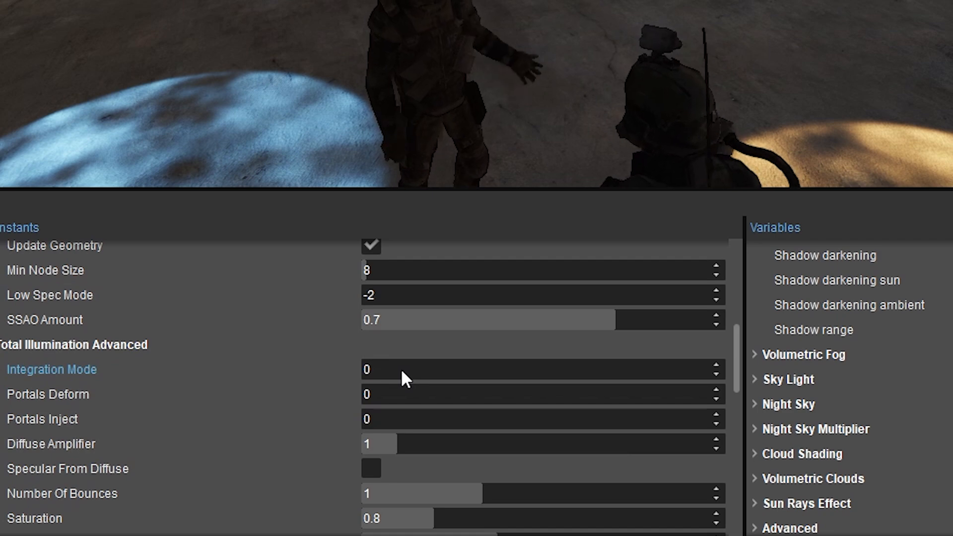
{"action": "mouse_move", "coordinate": [401, 373]}
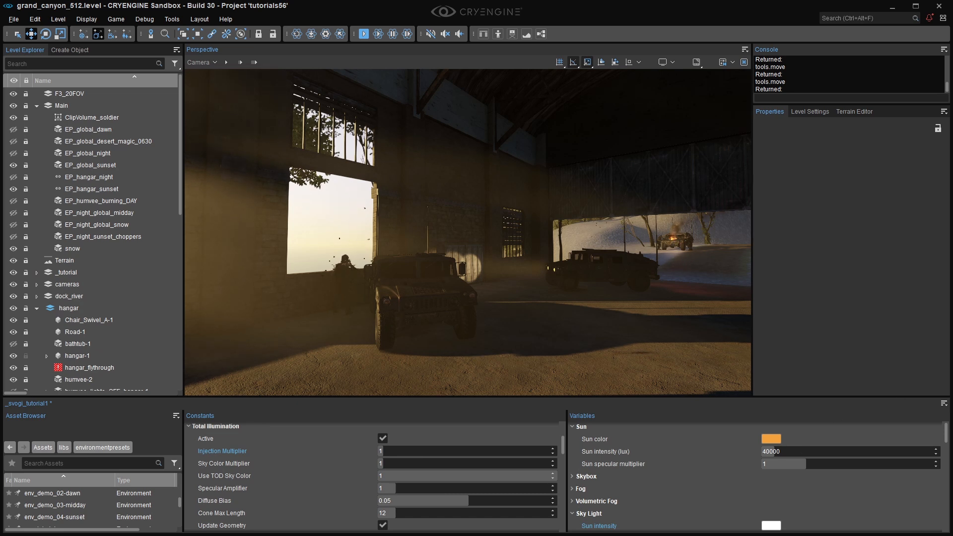
Raise the Total Illumination Injection Multiplier to test its effect on the hangar, and set it back to 1.
{"action": "left_click_drag", "start_coordinate": [386, 447], "coordinate": [493, 449]}
{"action": "left_click", "coordinate": [492, 445]}
{"action": "type", "text": "1"}
{"action": "key", "text": "Return"}
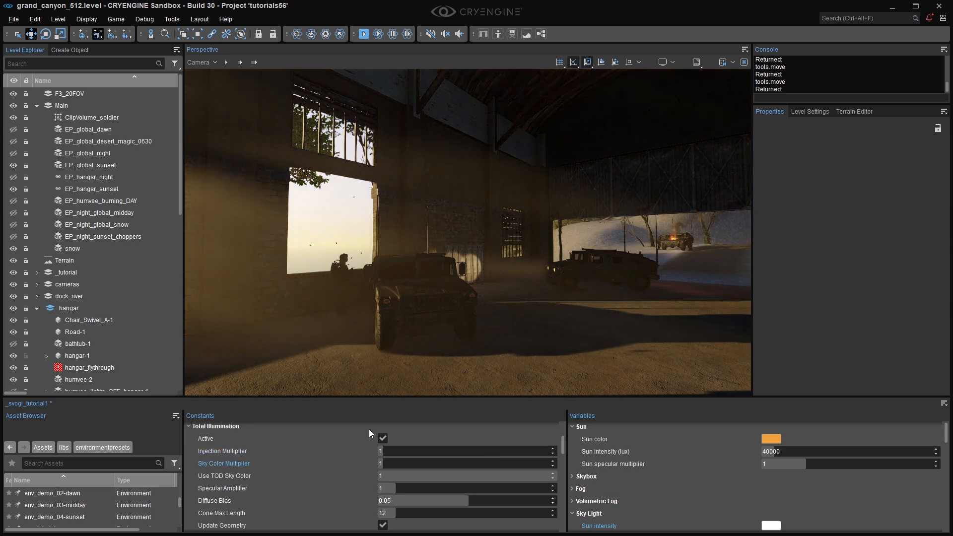
Raise the Sky Color Multiplier to test its effect on the hangar, and set it back to 1.
{"action": "left_click_drag", "start_coordinate": [389, 462], "coordinate": [422, 466]}
{"action": "left_click", "coordinate": [434, 463]}
{"action": "type", "text": "1"}
{"action": "key", "text": "Return"}
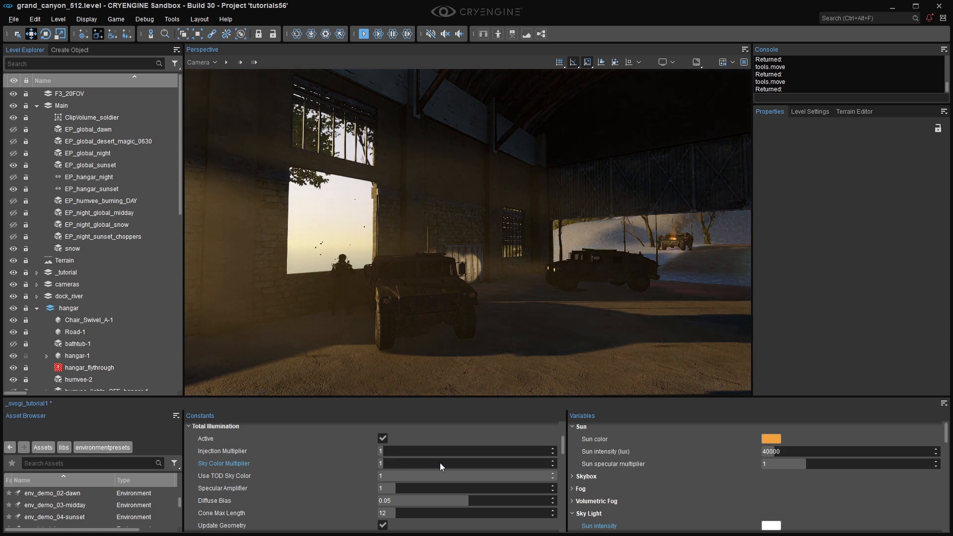
Run "r_ShowRenderTarget ?" in the console and enlarge the console output to read the command's usage list.
{"action": "left_click", "coordinate": [782, 97]}
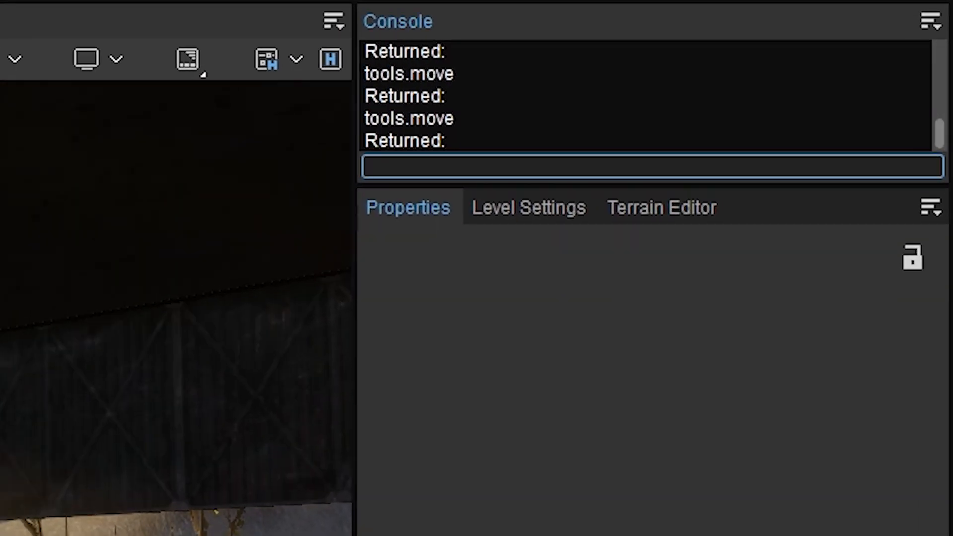
{"action": "type", "text": "r_"}
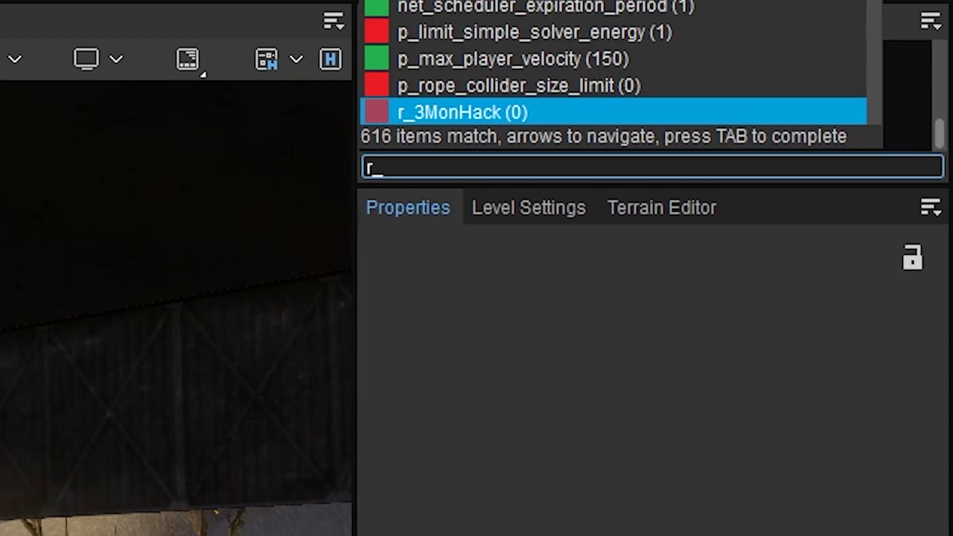
{"action": "type", "text": "showrender"}
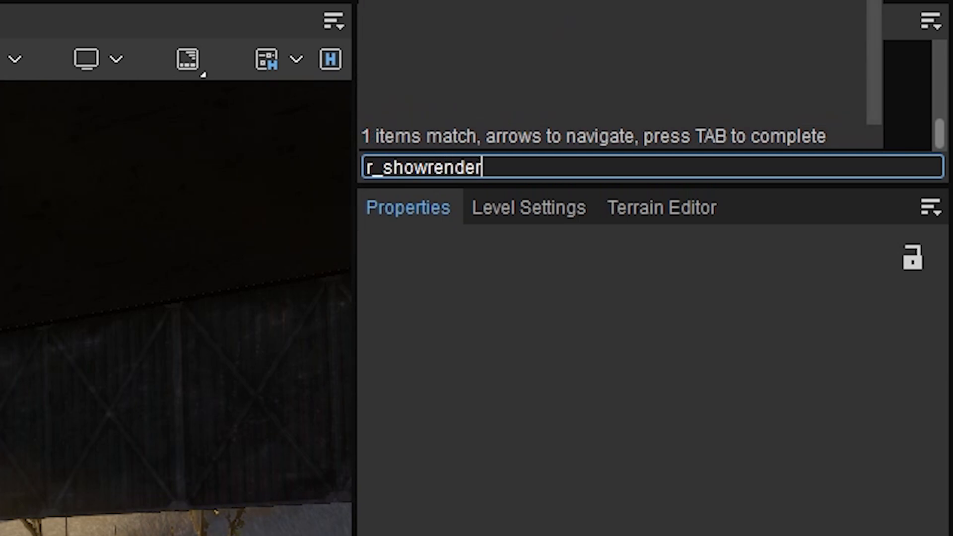
{"action": "key", "text": "Tab"}
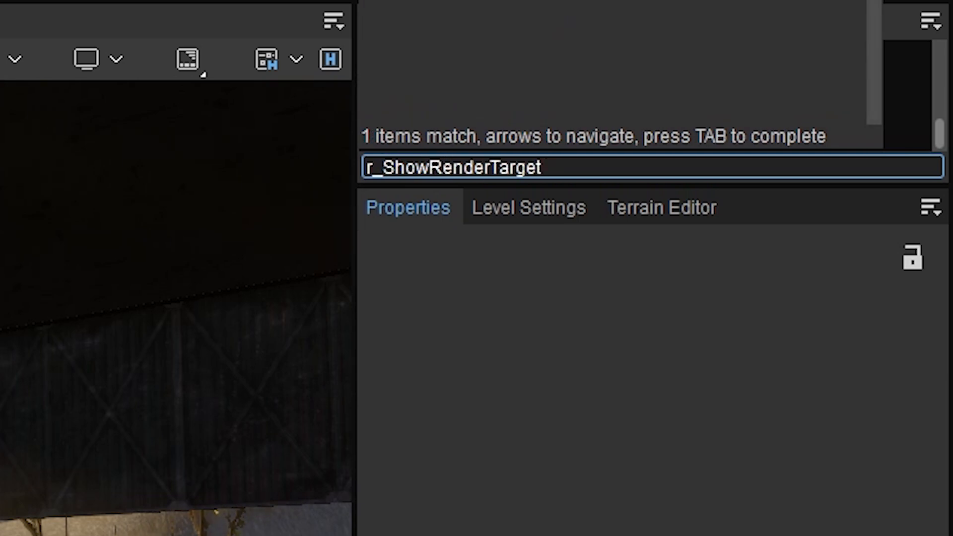
{"action": "type", "text": "?"}
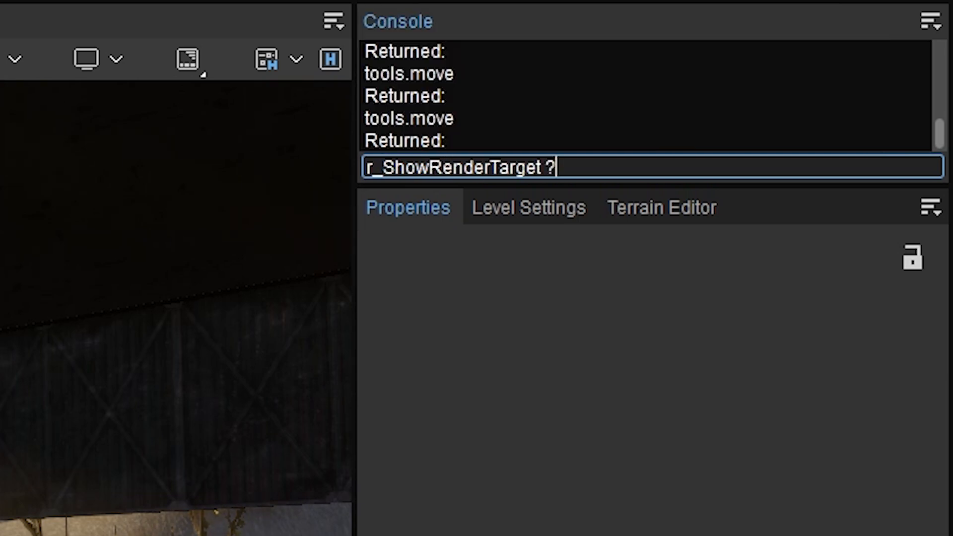
{"action": "key", "text": "Return"}
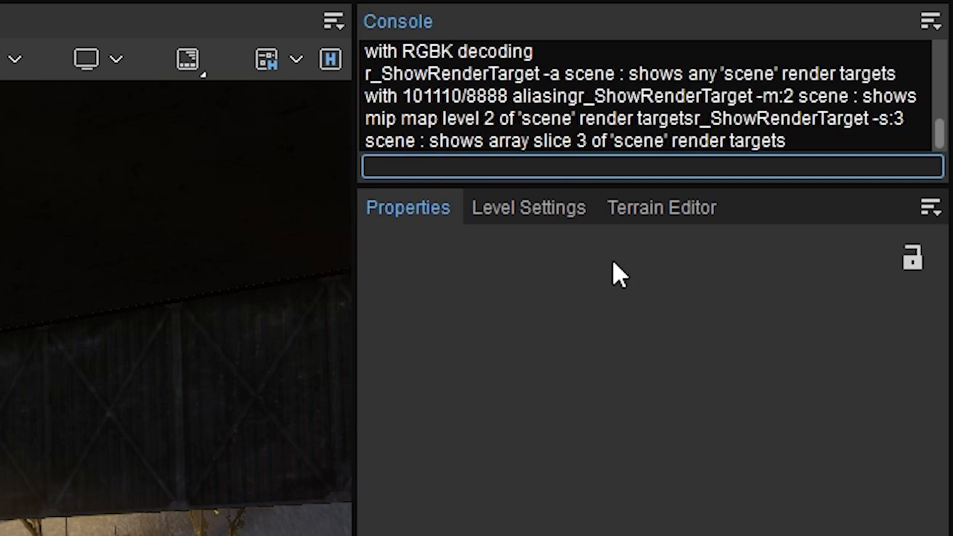
{"action": "left_click_drag", "start_coordinate": [585, 185], "coordinate": [585, 532]}
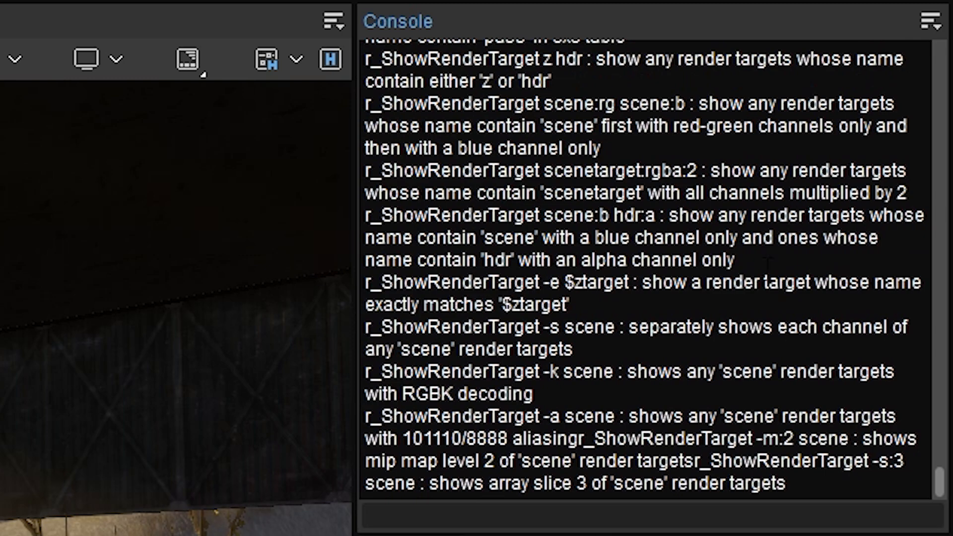
{"action": "scroll", "coordinate": [759, 271], "scroll_direction": "up", "scroll_amount": 10}
{"action": "scroll", "coordinate": [735, 310], "scroll_direction": "down", "scroll_amount": 10}
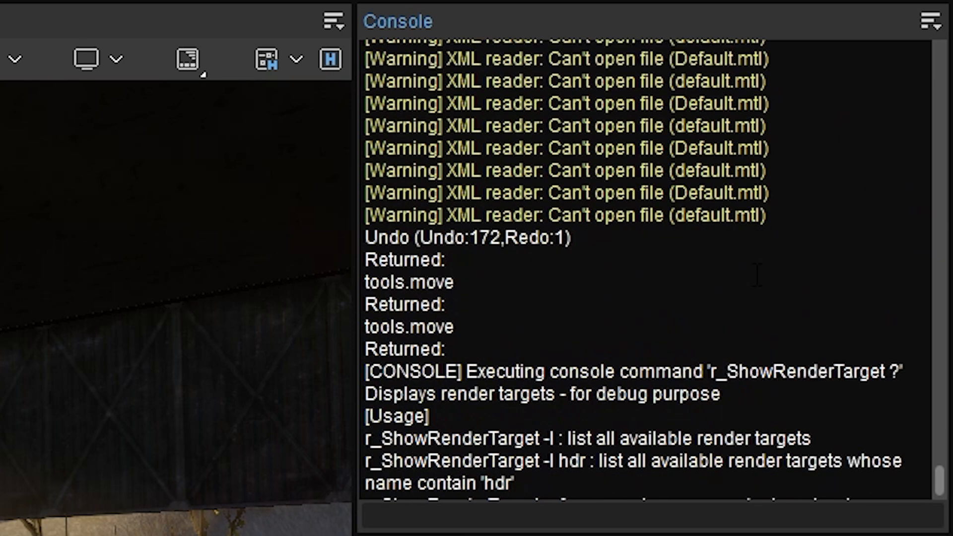
Run "r_ShowRenderTarget svo_fin" in the console to overlay the Total Illumination diffuse output on the viewport.
{"action": "left_click", "coordinate": [703, 516]}
{"action": "key", "text": "Up"}
{"action": "key", "text": "BackSpace"}
{"action": "type", "text": "svo_fin"}
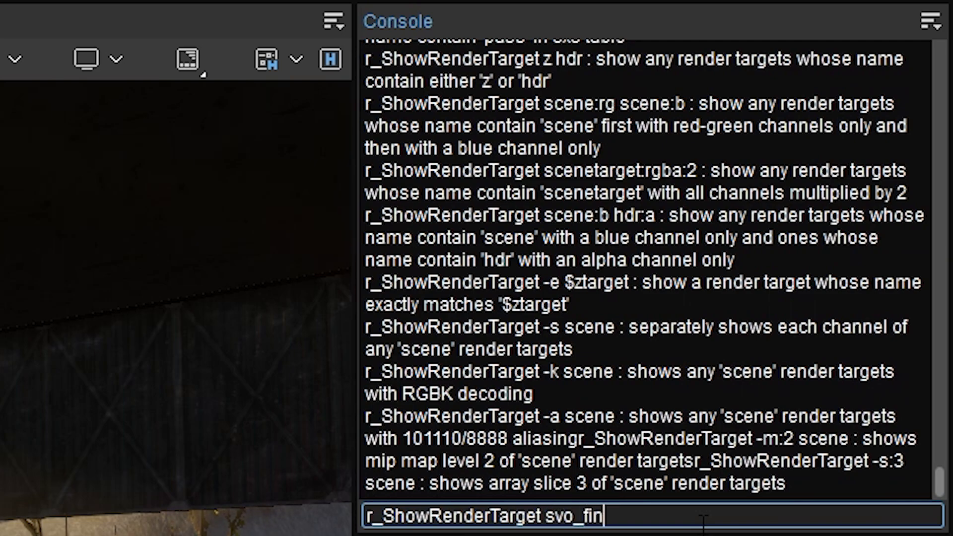
{"action": "key", "text": "Return"}
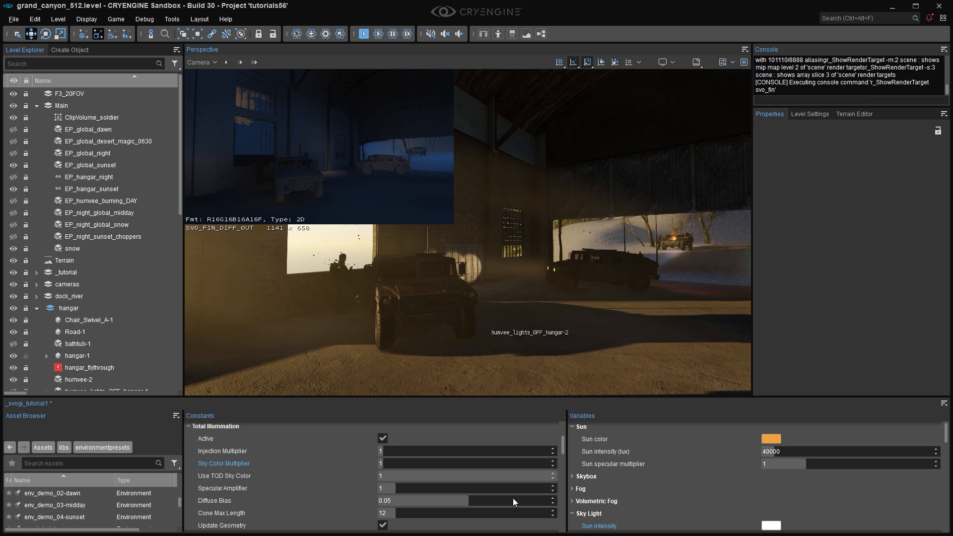
Set the Injection Multiplier and the Sky Color Multiplier to 0, and inspect the hangar around the humvee.
{"action": "left_click_drag", "start_coordinate": [433, 451], "coordinate": [286, 447]}
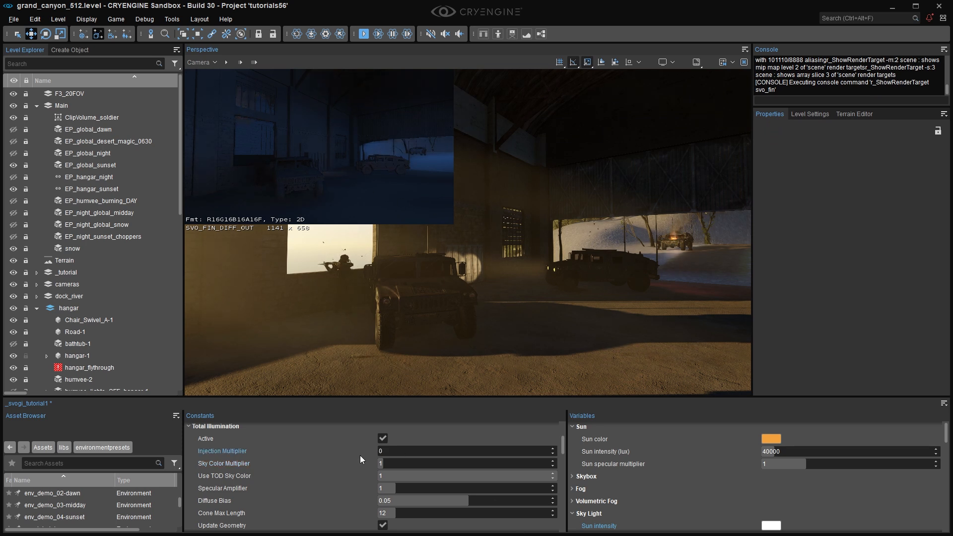
{"action": "left_click_drag", "start_coordinate": [418, 466], "coordinate": [281, 463]}
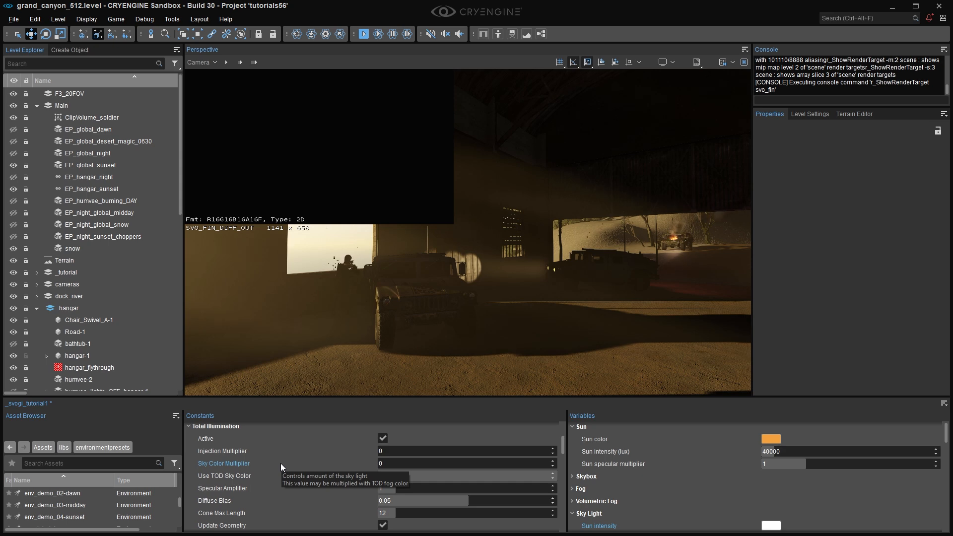
{"action": "key", "text": "w"}
{"action": "right_click_drag", "start_coordinate": [621, 270], "coordinate": [600, 262]}
{"action": "scroll", "coordinate": [620, 276], "scroll_direction": "up", "scroll_amount": 2}
{"action": "key", "text": "d"}
{"action": "scroll", "coordinate": [615, 278], "scroll_direction": "down", "scroll_amount": 2}
{"action": "key", "text": "s"}
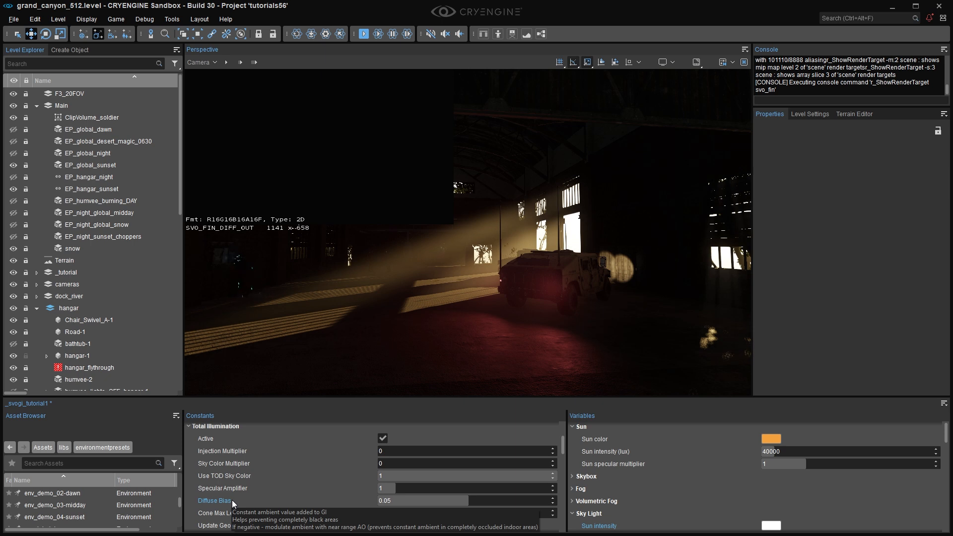
Try a Diffuse Bias of about 0.96 in the hangar and set it back to 0.05.
{"action": "left_click_drag", "start_coordinate": [452, 504], "coordinate": [487, 498]}
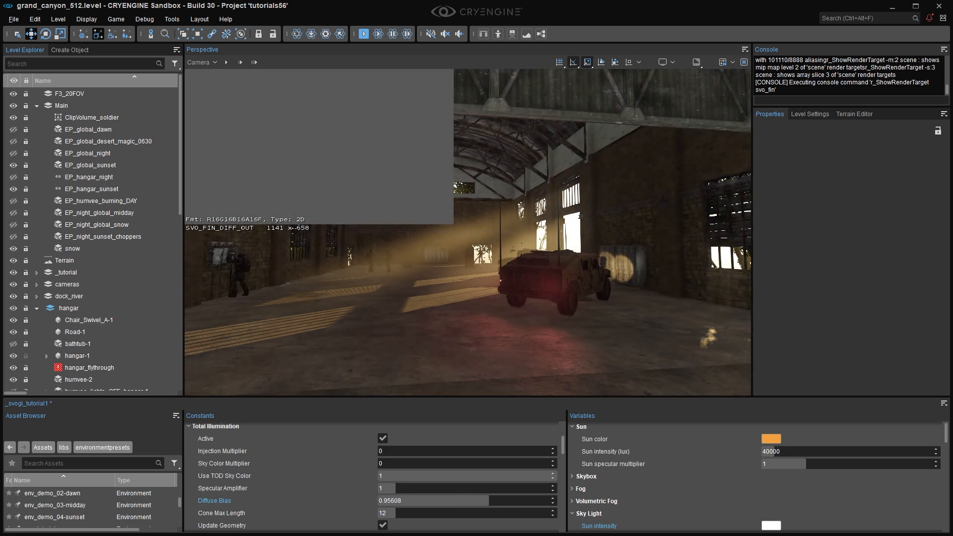
{"action": "double_click", "coordinate": [471, 500]}
{"action": "type", "text": ".05"}
{"action": "key", "text": "Return"}
Set the sun intensity to 0 lux and the Sky Light's sun intensity color to black.
{"action": "double_click", "coordinate": [777, 451]}
{"action": "type", "text": "0"}
{"action": "key", "text": "Return"}
{"action": "left_click", "coordinate": [770, 526]}
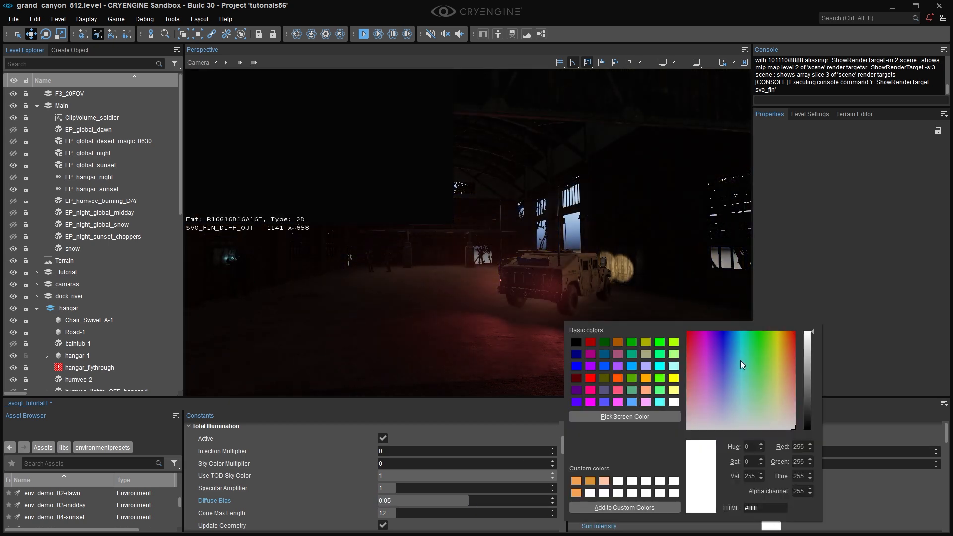
{"action": "left_click_drag", "start_coordinate": [807, 405], "coordinate": [806, 463]}
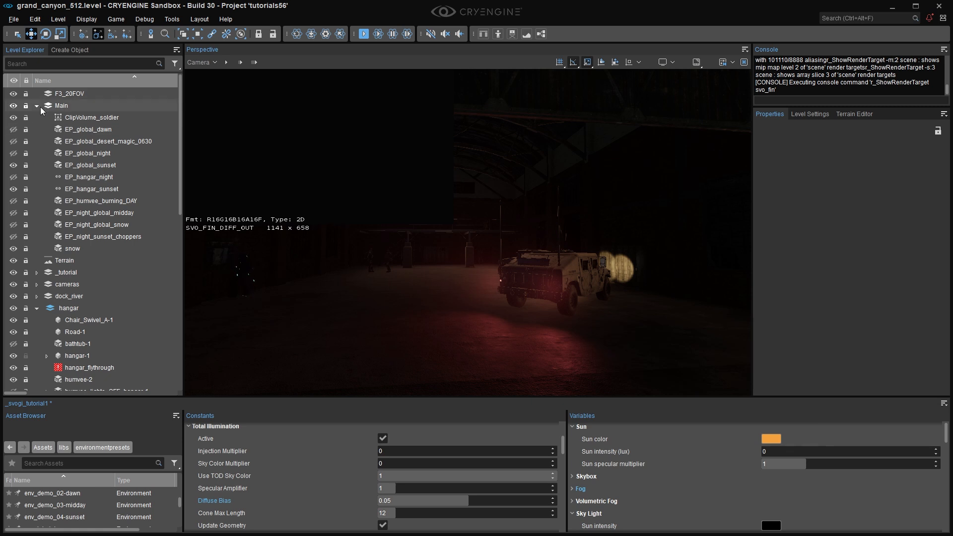
Hide the EP_global_sunset and EP_hangar_sunset probes and check the darkened hangar.
{"action": "left_click", "coordinate": [13, 165]}
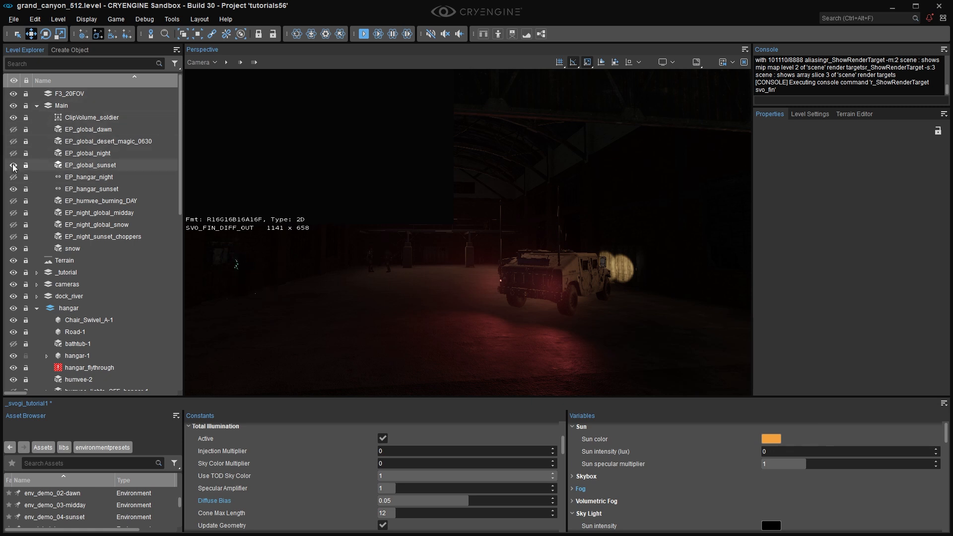
{"action": "left_click", "coordinate": [13, 188]}
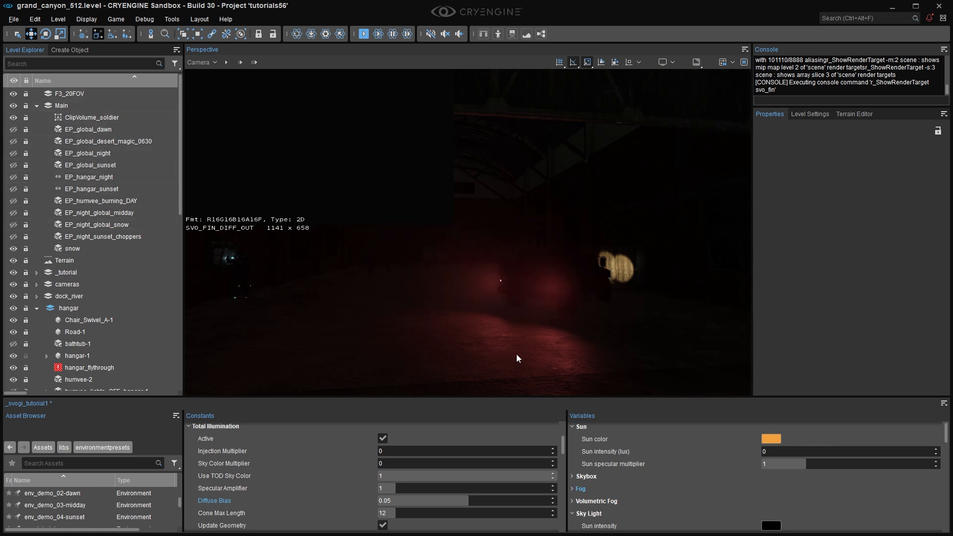
{"action": "key", "text": "a"}
{"action": "mouse_move", "coordinate": [516, 301]}
{"action": "right_mouse_down"}
{"action": "mouse_move", "coordinate": [722, 285]}
{"action": "mouse_move", "coordinate": [523, 296]}
{"action": "right_mouse_up"}
{"action": "scroll", "coordinate": [640, 287], "scroll_direction": "down", "scroll_amount": 2}
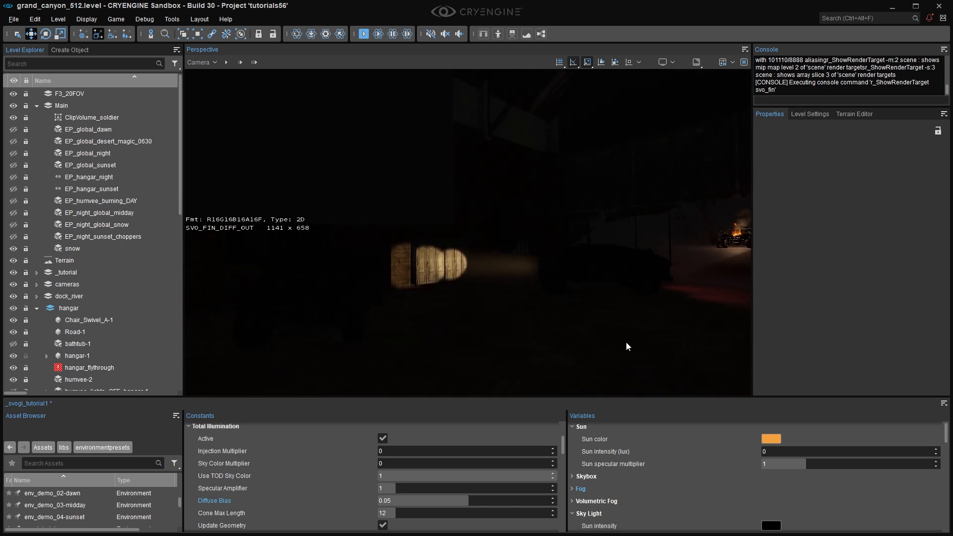
Return to tag location 6, try a Diffuse Bias of about 0.71, and set it to 0.
{"action": "key", "text": "shift+F6"}
{"action": "left_click_drag", "start_coordinate": [423, 501], "coordinate": [463, 501]}
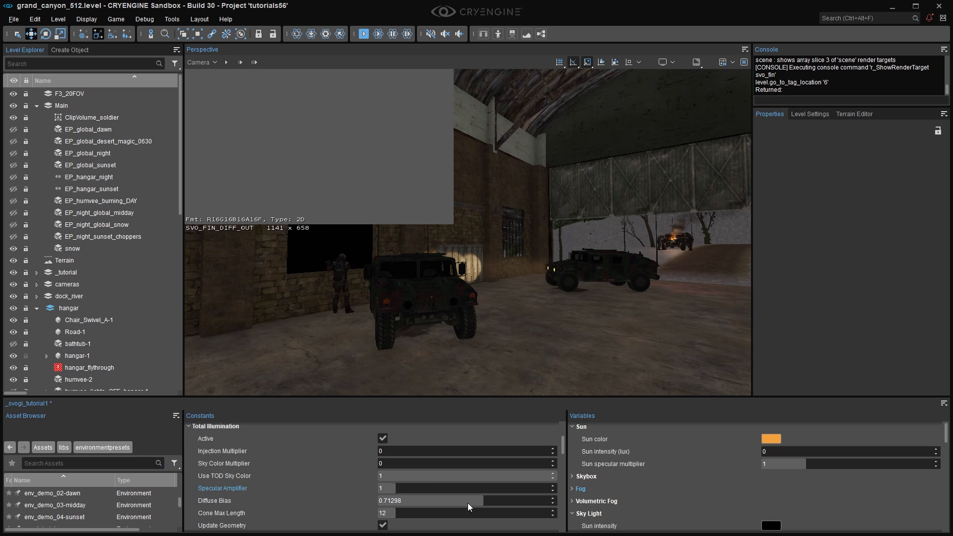
{"action": "left_click_drag", "start_coordinate": [463, 502], "coordinate": [437, 501]}
{"action": "left_click", "coordinate": [460, 500]}
{"action": "type", "text": "0"}
{"action": "key", "text": "Return"}
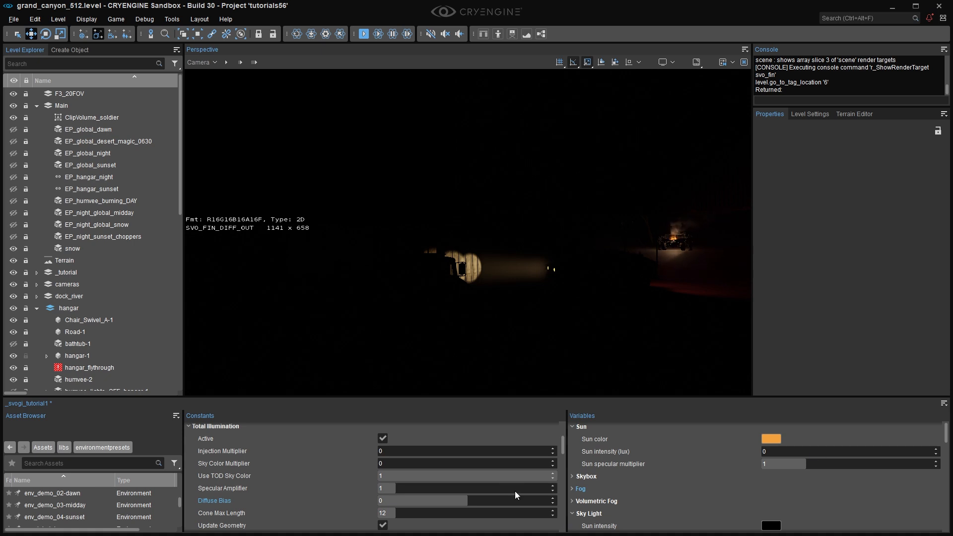
Increase the Diffuse Bias to 0.1, and set it to 0.04.
{"action": "left_click", "coordinate": [552, 499]}
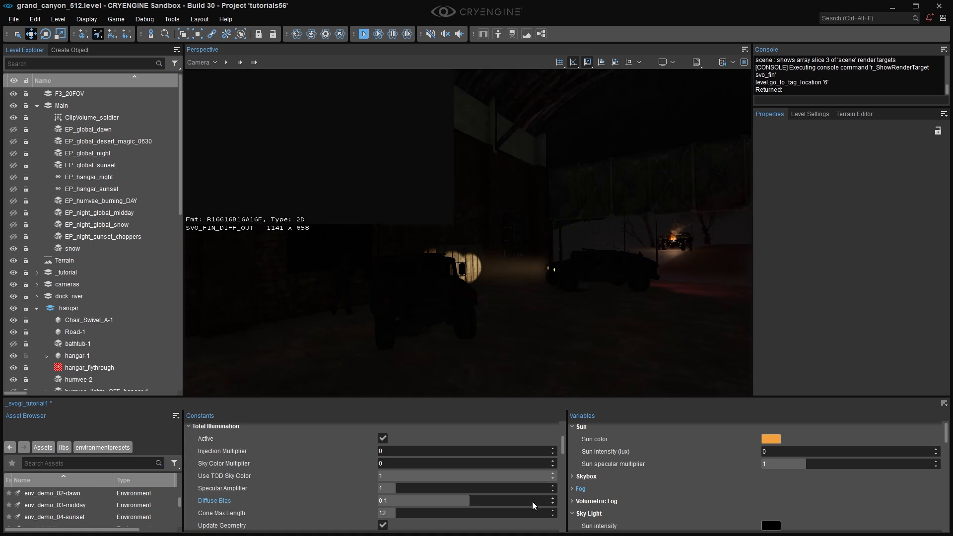
{"action": "left_click", "coordinate": [538, 503]}
{"action": "type", "text": ".04"}
{"action": "key", "text": "Return"}
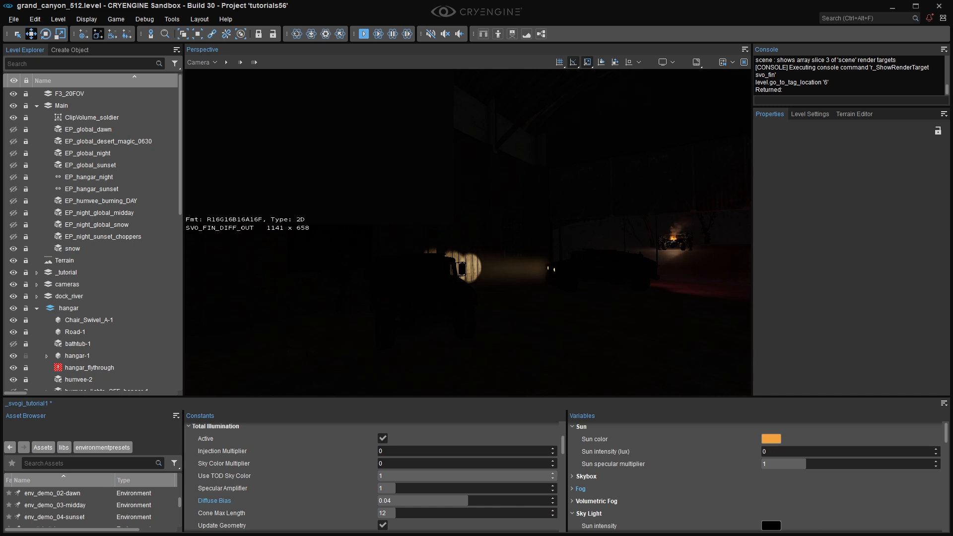
Set the Diffuse Bias to 4 and examine its effect on the hangar interior from the open entrance.
{"action": "key", "text": "w"}
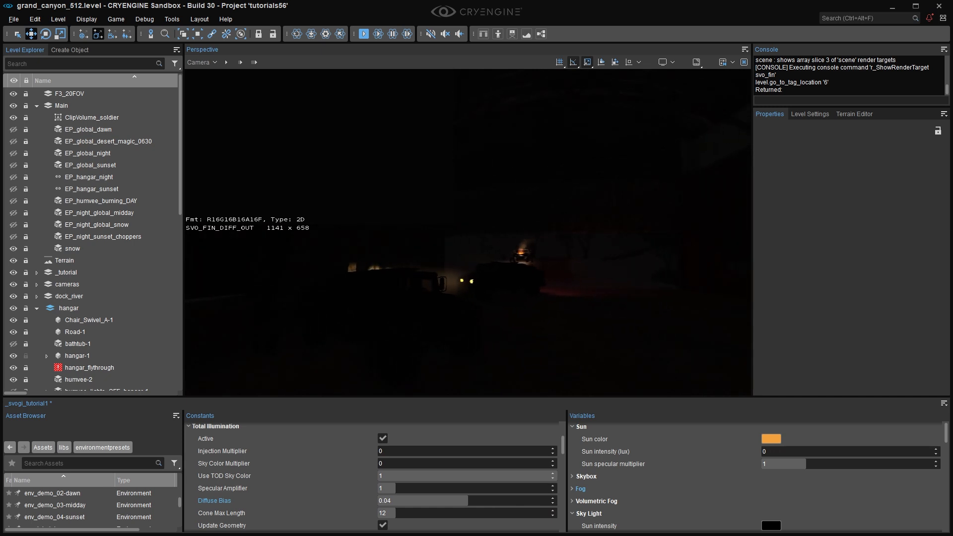
{"action": "key", "text": "w"}
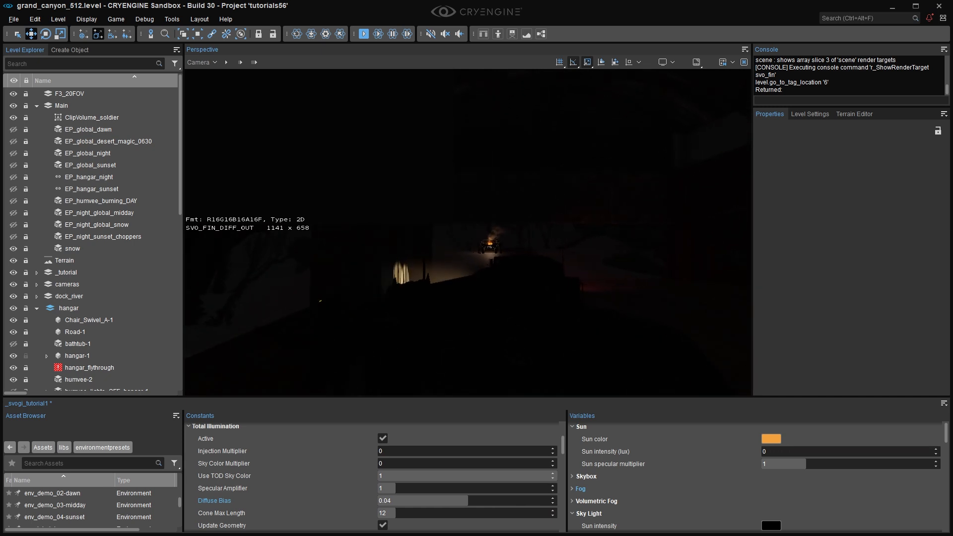
{"action": "key", "text": "w"}
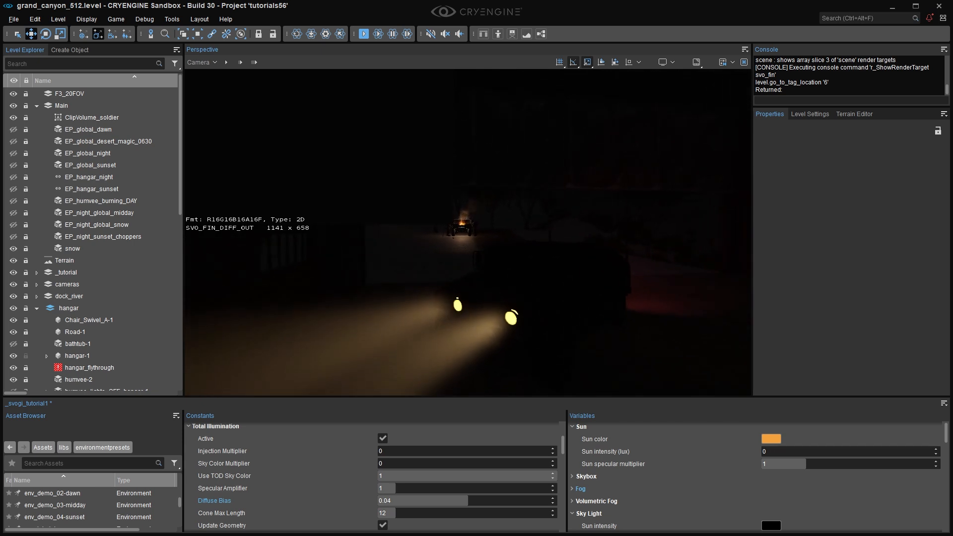
{"action": "key", "text": "w"}
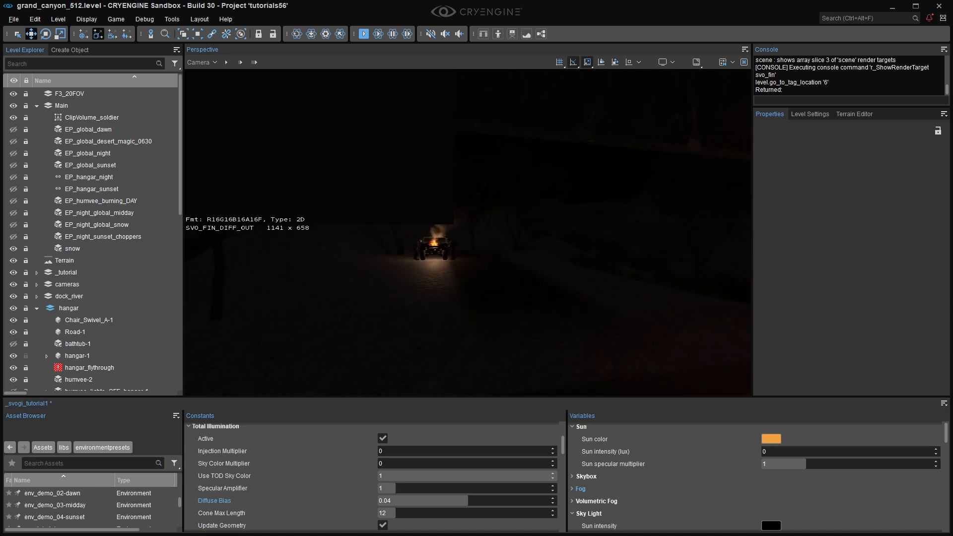
{"action": "key", "text": "w"}
{"action": "right_click_drag", "start_coordinate": [463, 335], "coordinate": [562, 335]}
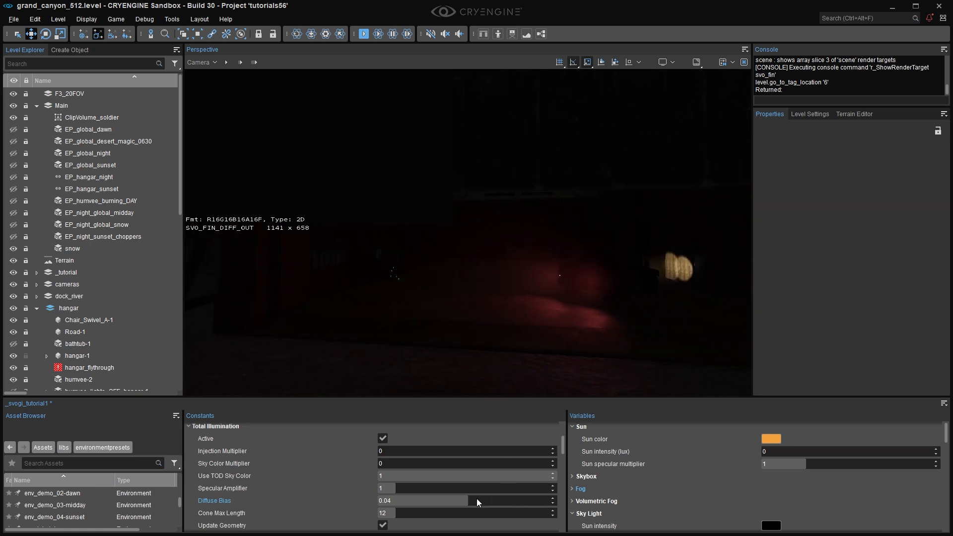
{"action": "left_click_drag", "start_coordinate": [478, 498], "coordinate": [569, 503]}
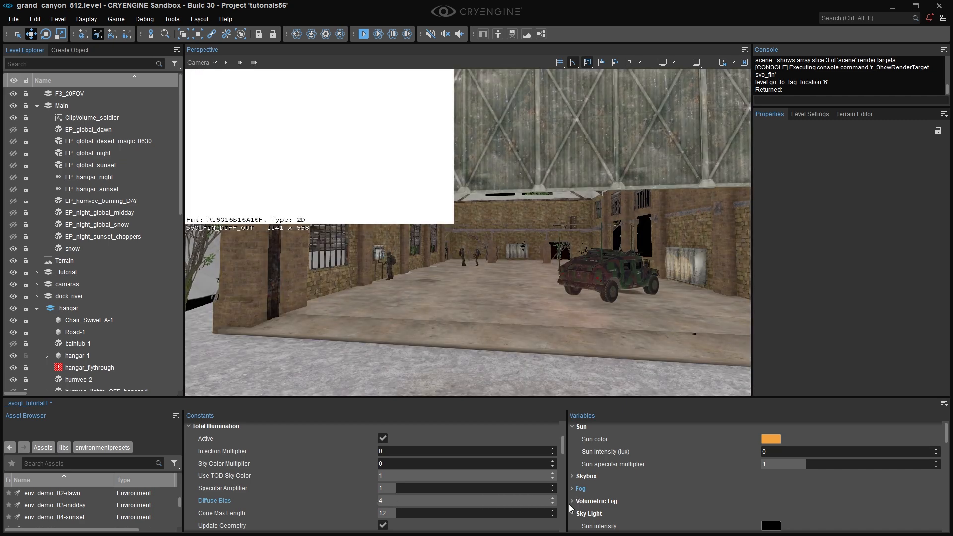
{"action": "mouse_move", "coordinate": [585, 317]}
{"action": "right_mouse_down"}
{"action": "mouse_move", "coordinate": [397, 316]}
{"action": "mouse_move", "coordinate": [580, 317]}
{"action": "right_mouse_up"}
{"action": "key", "text": "w"}
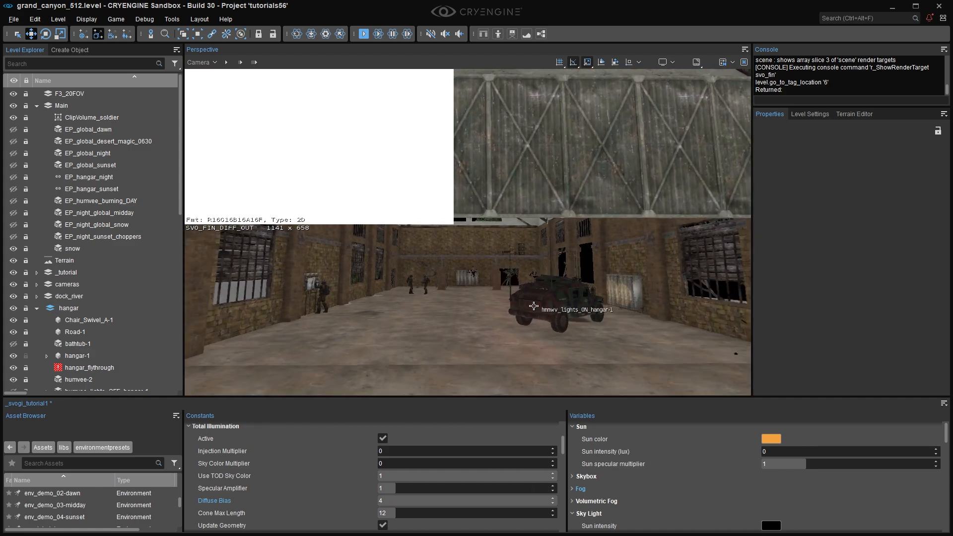
{"action": "key", "text": "w"}
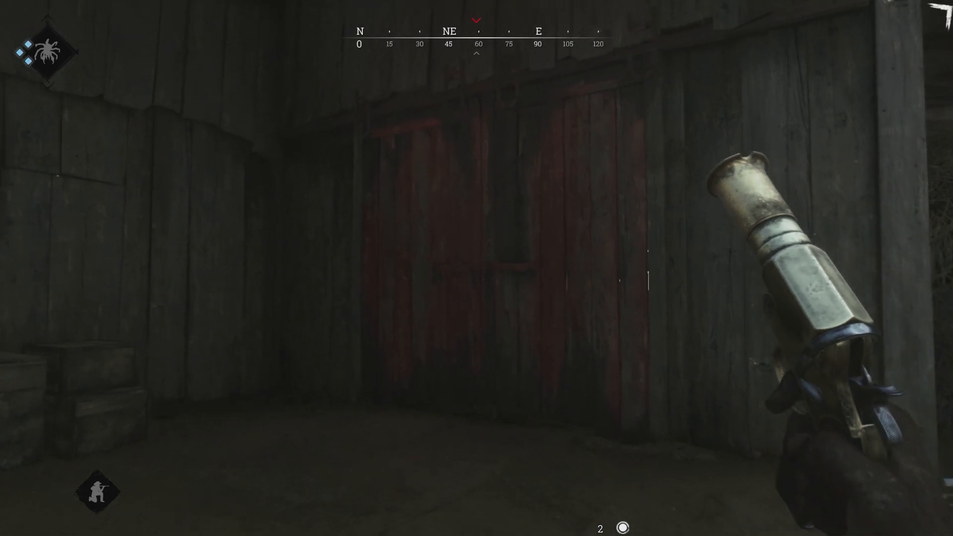
{"action": "key", "text": "w"}
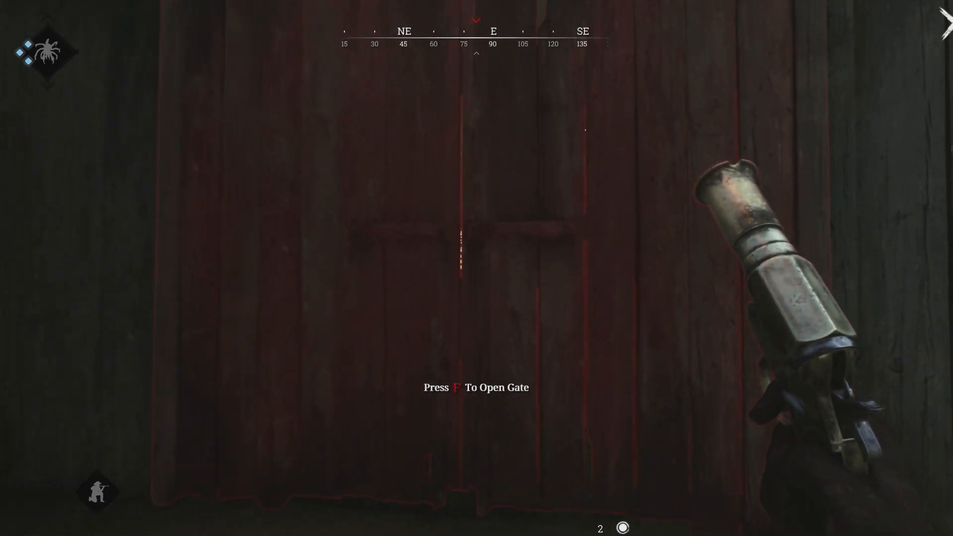
{"action": "key", "text": "f"}
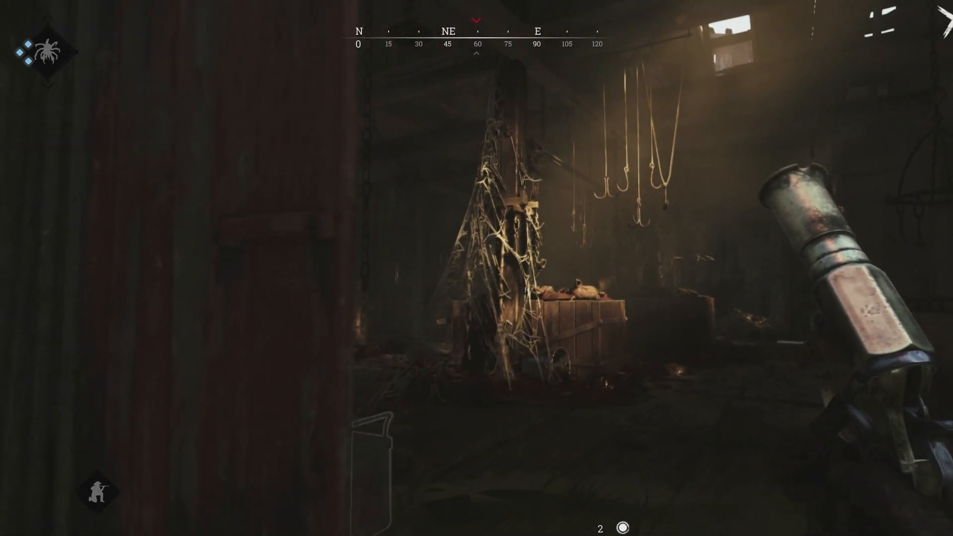
{"action": "key", "text": "w"}
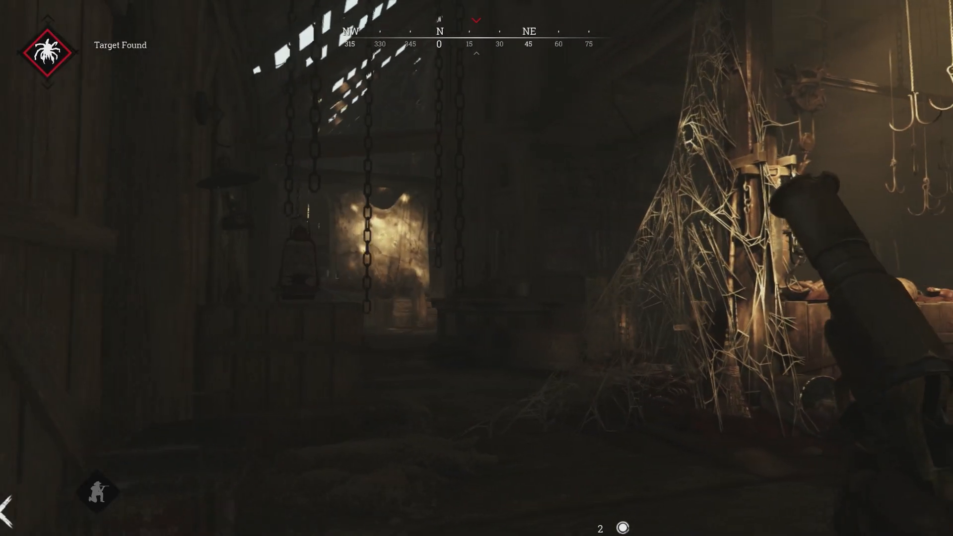
{"action": "key", "text": "w"}
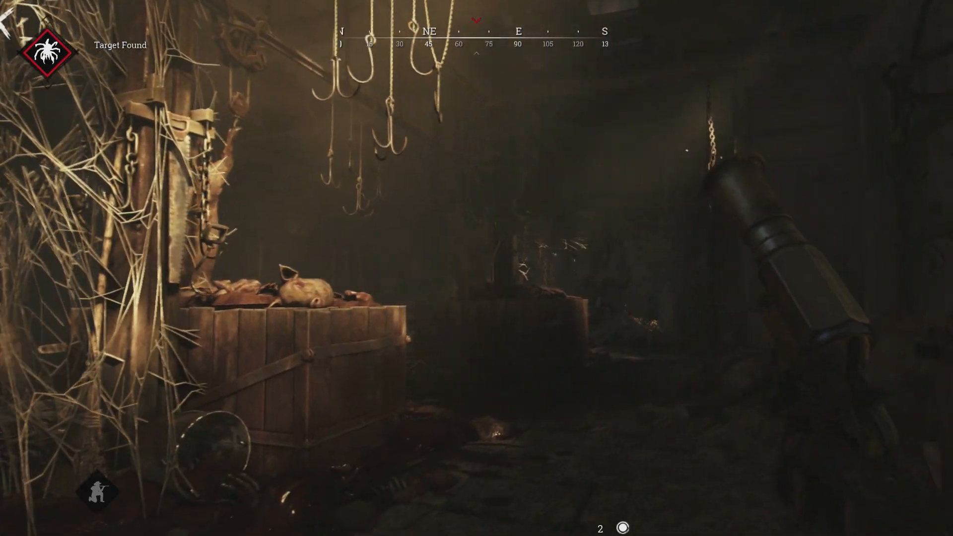
{"action": "key", "text": "w"}
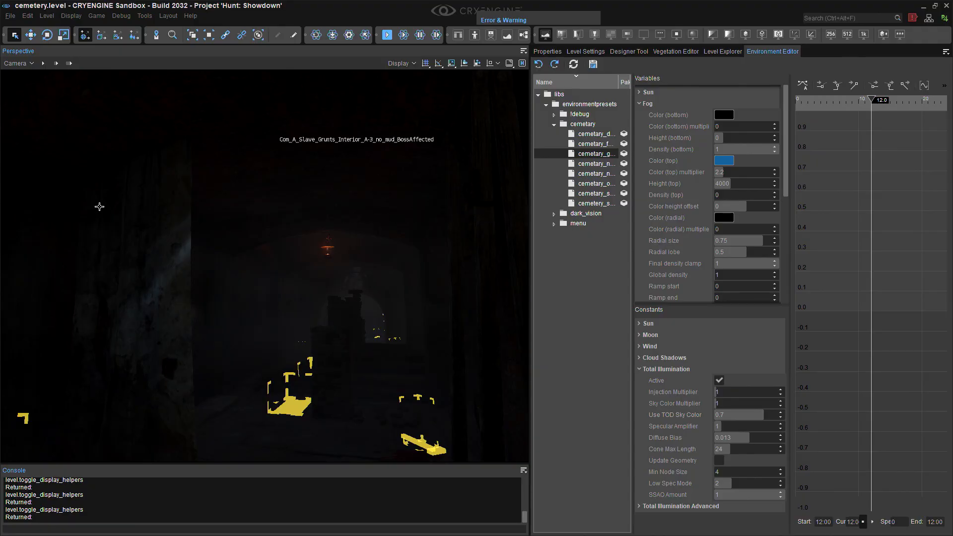
Fly through the dark interior in the cemetery level to examine its ambient lighting.
{"action": "key", "text": "w"}
{"action": "right_click_drag", "start_coordinate": [351, 295], "coordinate": [318, 344]}
{"action": "key", "text": "w"}
{"action": "right_click_drag", "start_coordinate": [201, 340], "coordinate": [228, 183]}
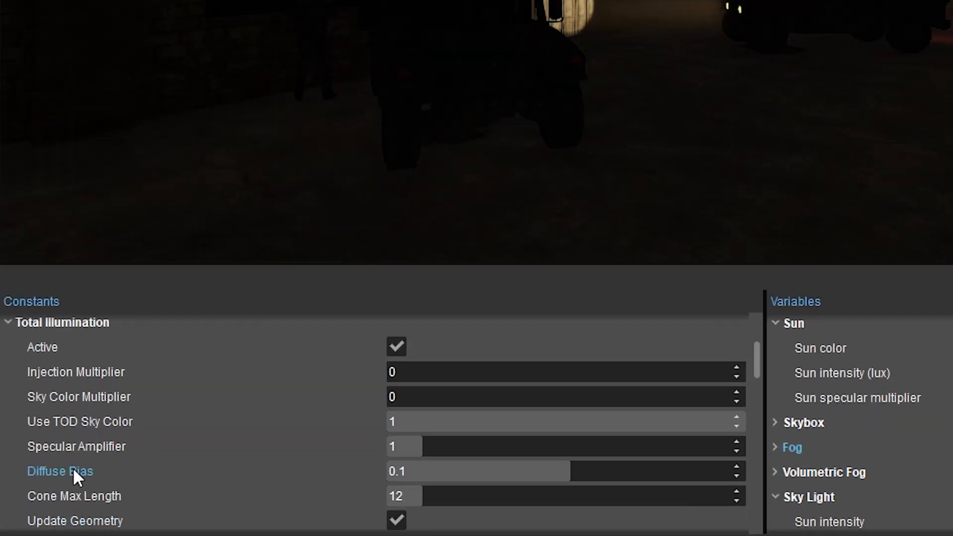
Set the Diffuse Bias to -0.1 in the hangar level, try about -0.65, and undo that trial.
{"action": "mouse_move", "coordinate": [73, 470]}
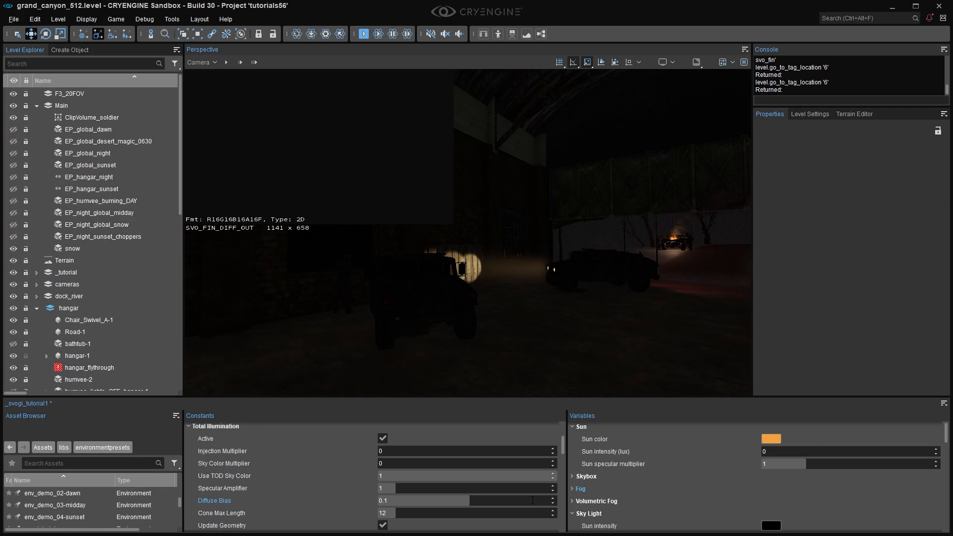
{"action": "left_click", "coordinate": [699, 470]}
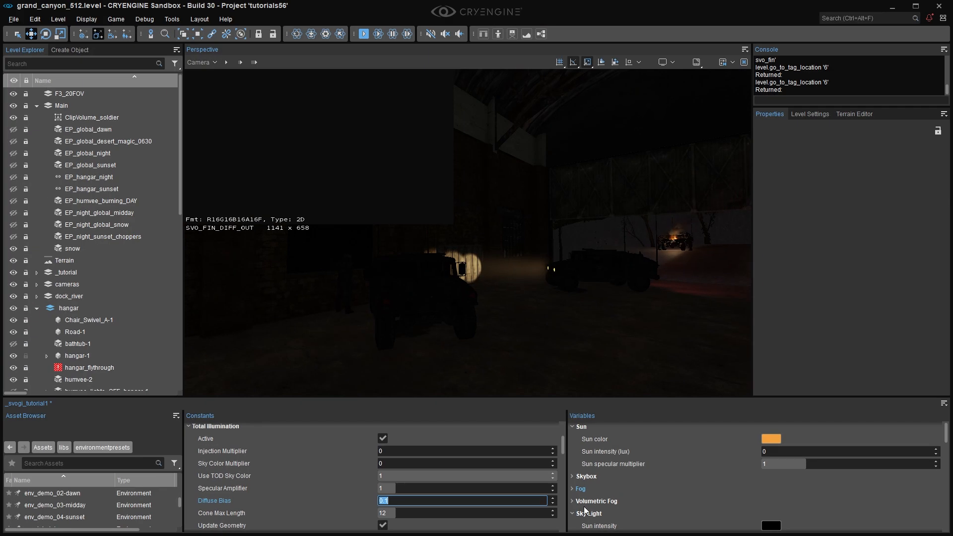
{"action": "type", "text": "-0.05"}
{"action": "key", "text": "Return"}
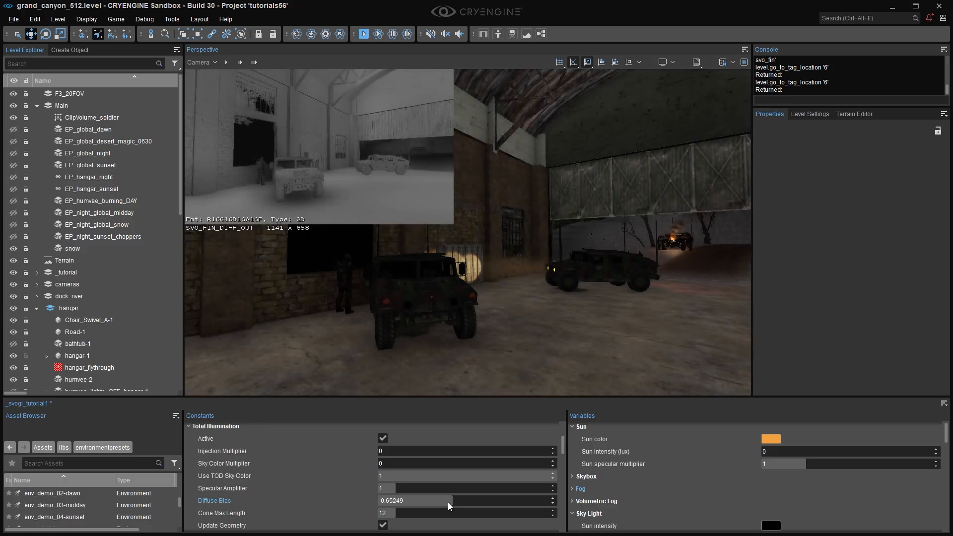
{"action": "key", "text": "ctrl+z"}
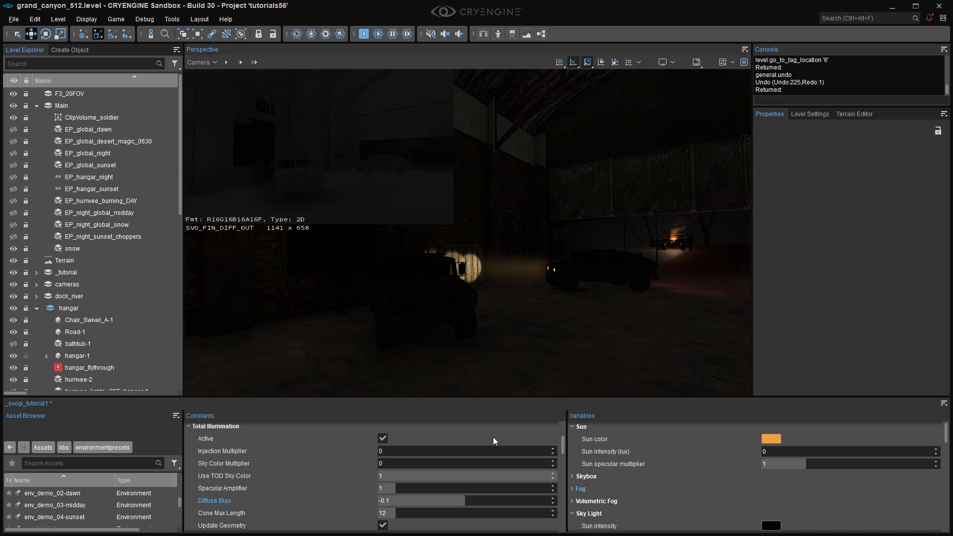
Pull the camera back above the hangar to examine the ambient light on the surrounding terrain.
{"action": "right_click_drag", "start_coordinate": [513, 233], "coordinate": [511, 234]}
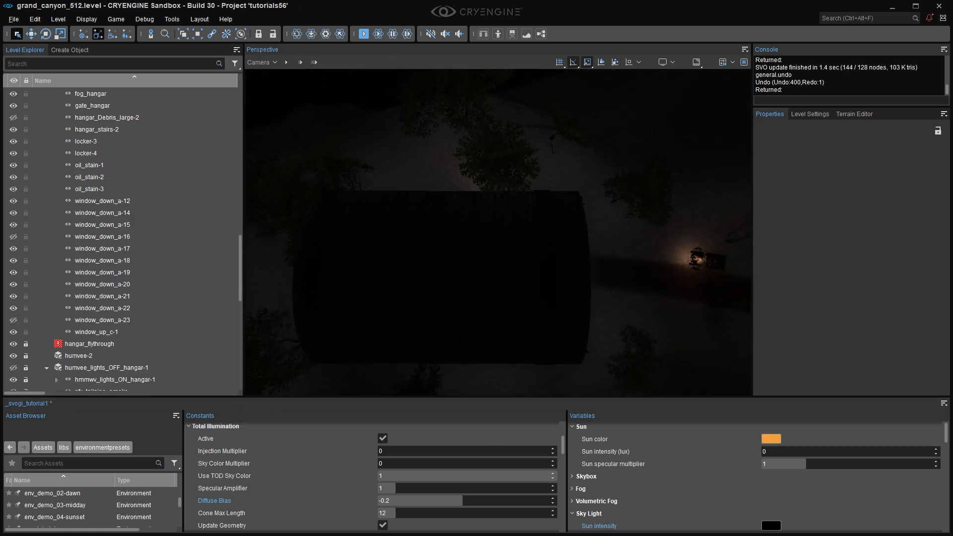
{"action": "key", "text": "s"}
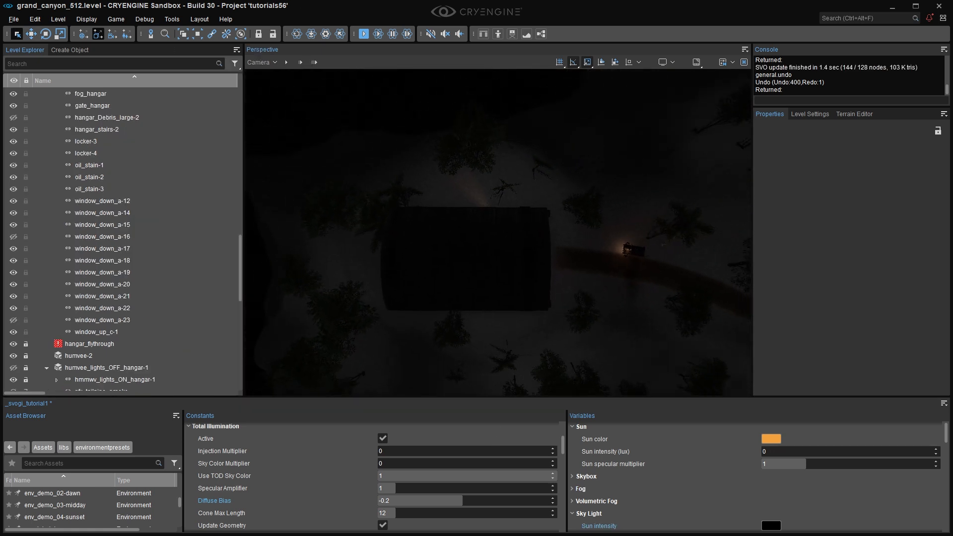
{"action": "key", "text": "s"}
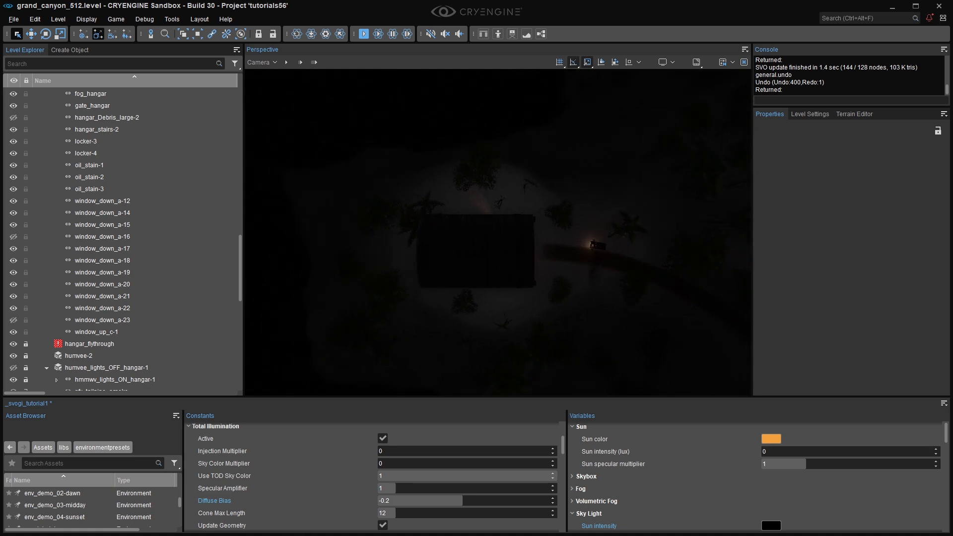
{"action": "key", "text": "s"}
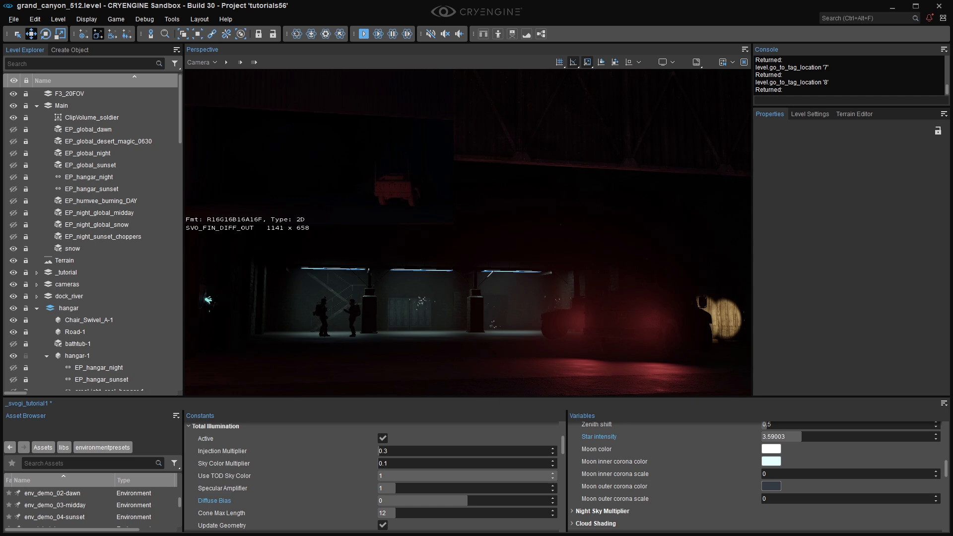
Set the Diffuse Bias to -0.03 in the red-lit night hangar, and compare it with 0.03.
{"action": "right_click_drag", "start_coordinate": [672, 281], "coordinate": [714, 269]}
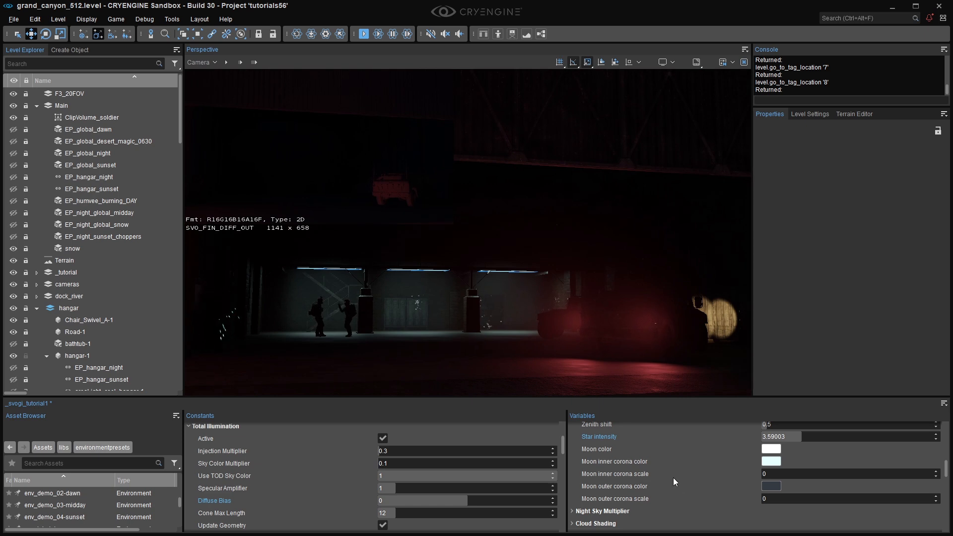
{"action": "left_click", "coordinate": [481, 500]}
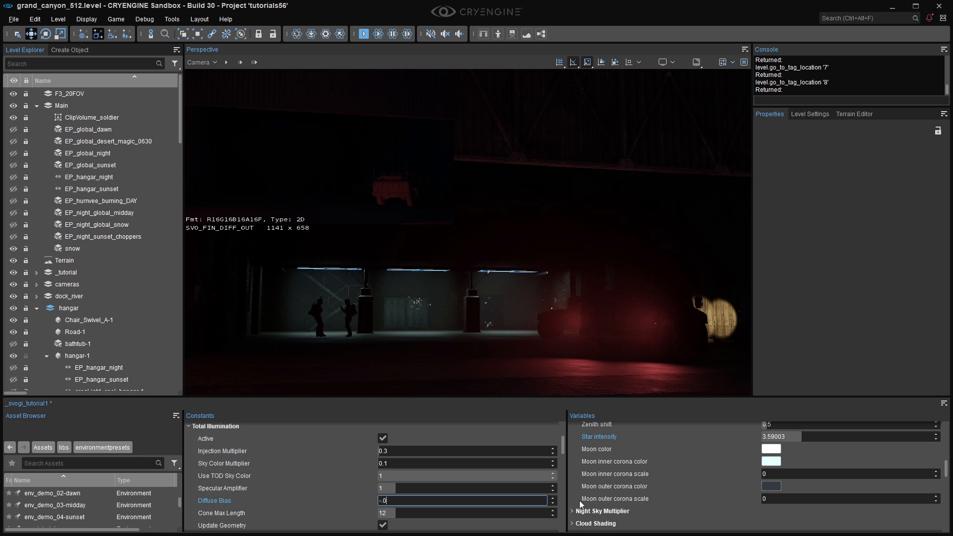
{"action": "key", "text": "Return"}
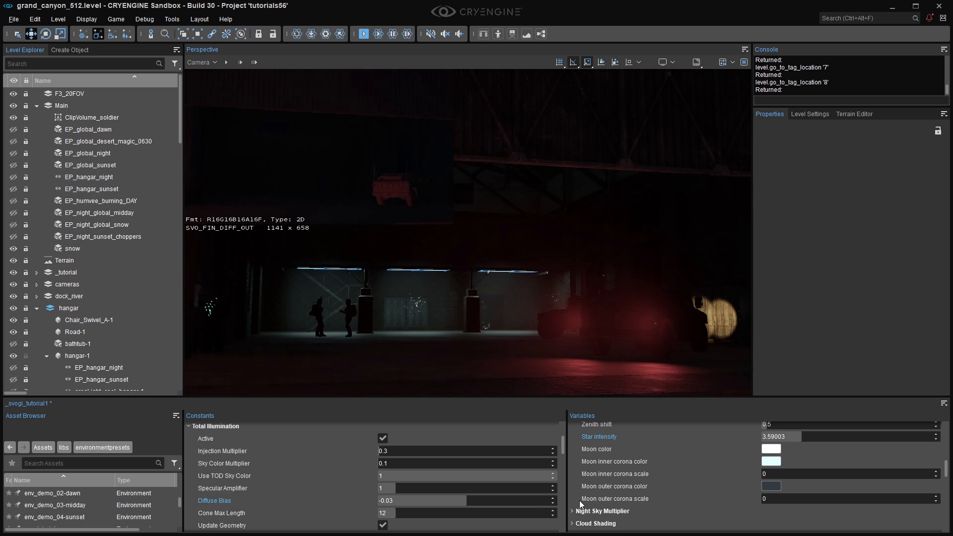
{"action": "left_click", "coordinate": [530, 499]}
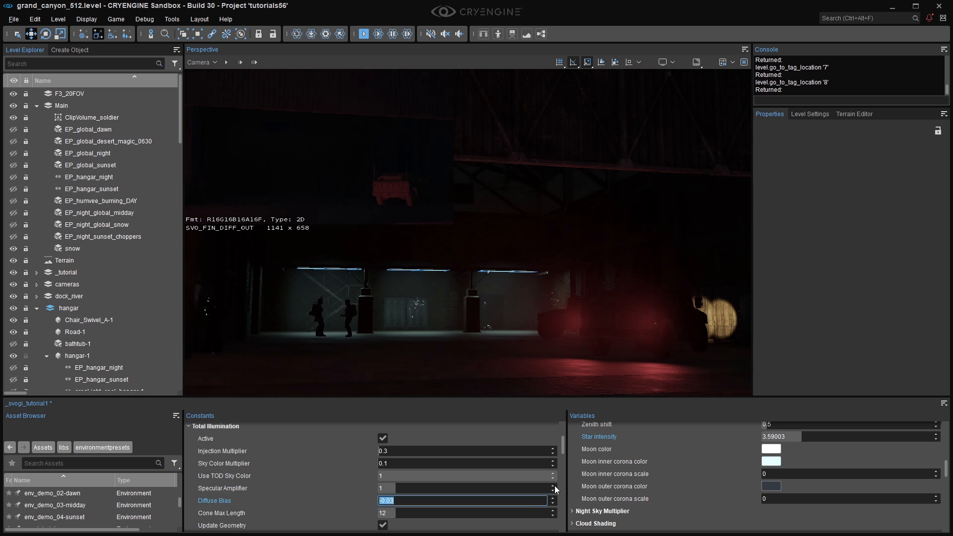
{"action": "key", "text": "Return"}
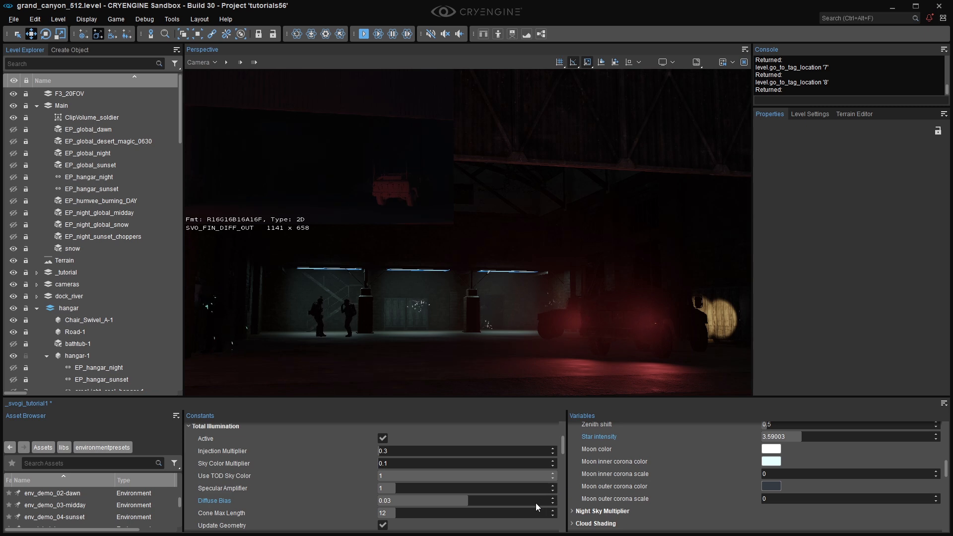
Undo a trial Diffuse Bias adjustment, set the value to -0.13, and switch its sign to positive for comparison.
{"action": "left_click_drag", "start_coordinate": [535, 498], "coordinate": [561, 493]}
{"action": "key", "text": "ctrl+z"}
{"action": "left_click", "coordinate": [531, 500]}
{"action": "type", "text": "-"}
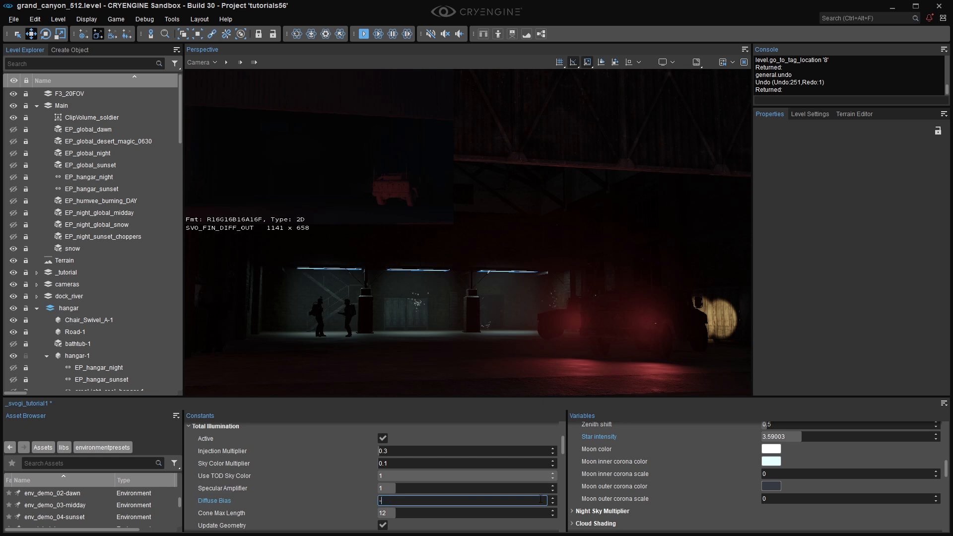
{"action": "type", "text": "0.13"}
{"action": "key", "text": "Return"}
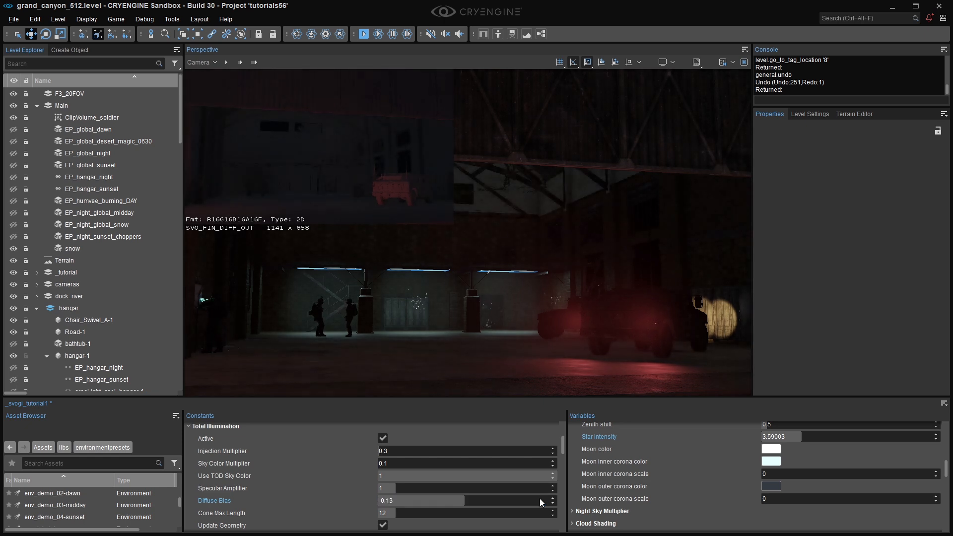
{"action": "left_click", "coordinate": [540, 498]}
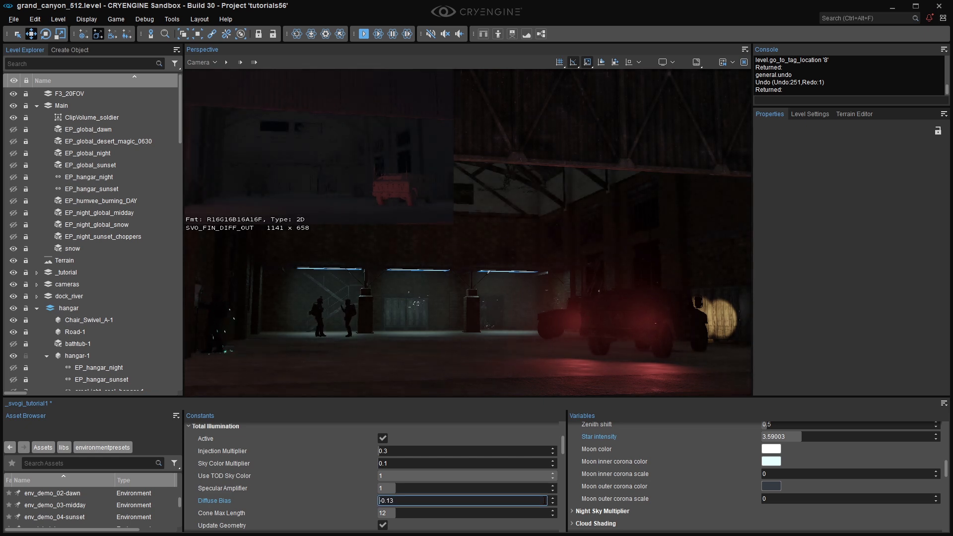
{"action": "key", "text": "Return"}
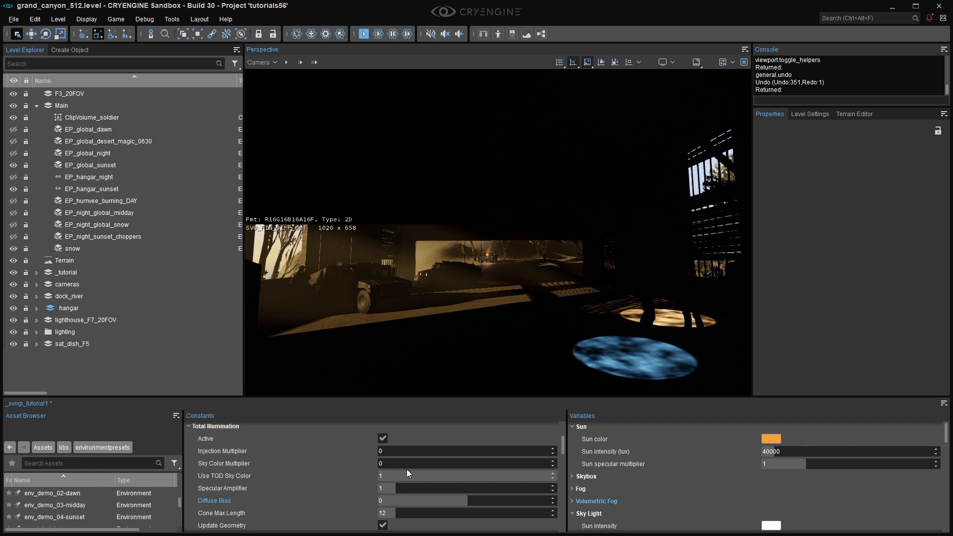
Set the Diffuse Bias to -0.2 in the sunlit hangar, and change it to 0.2 for comparison.
{"action": "left_click", "coordinate": [490, 503]}
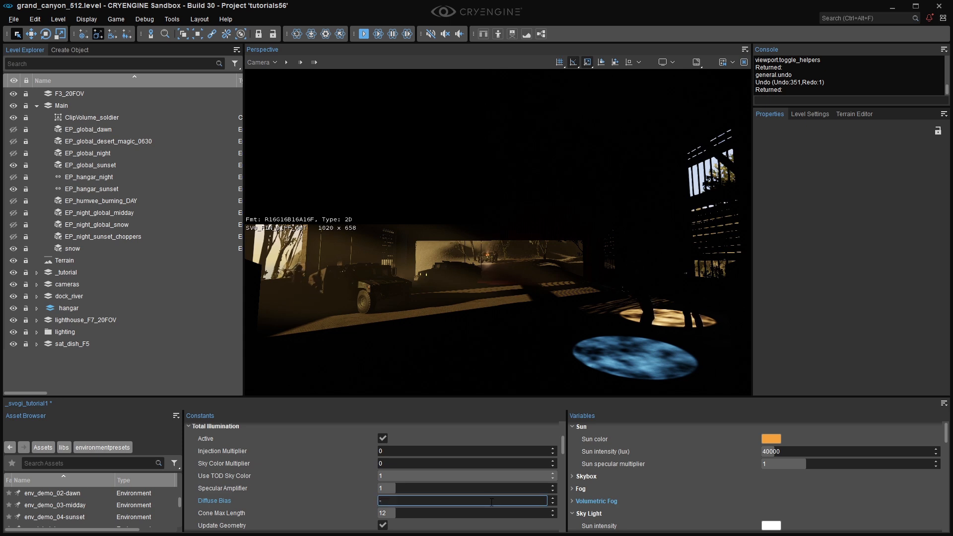
{"action": "key", "text": "Return"}
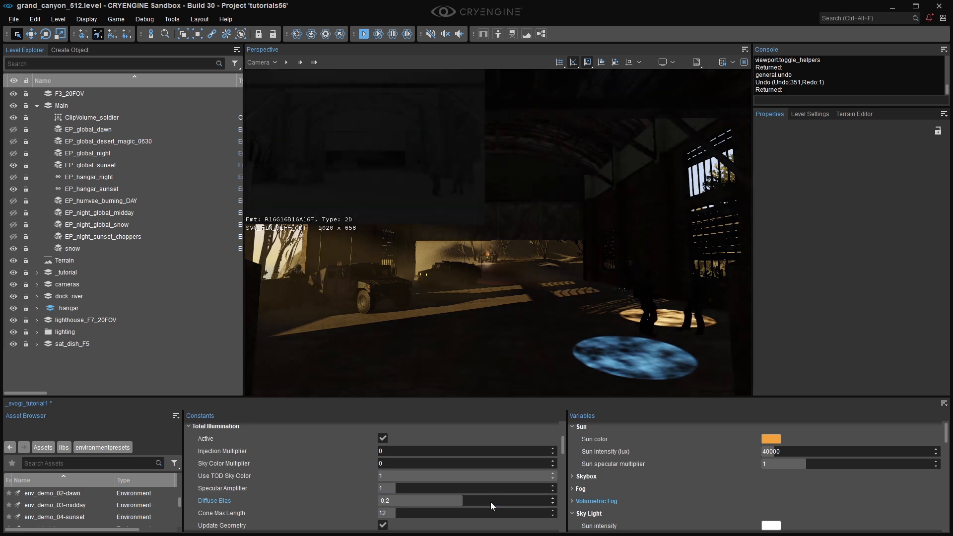
{"action": "left_click", "coordinate": [490, 501]}
{"action": "key", "text": "Home"}
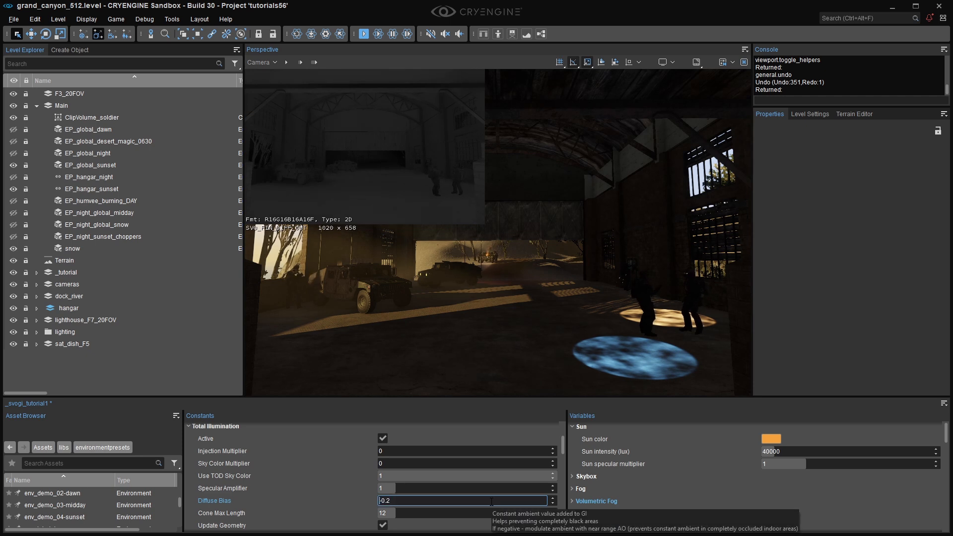
{"action": "key", "text": "Return"}
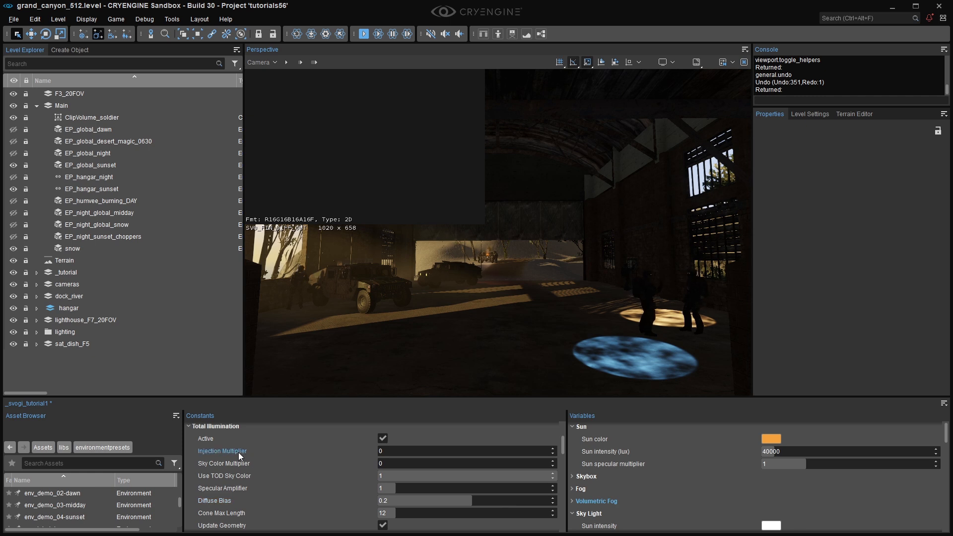
Set the Sky Color Multiplier to 1 and the Injection Multiplier to 4.
{"action": "left_click", "coordinate": [398, 463]}
{"action": "type", "text": "1"}
{"action": "left_click", "coordinate": [397, 451]}
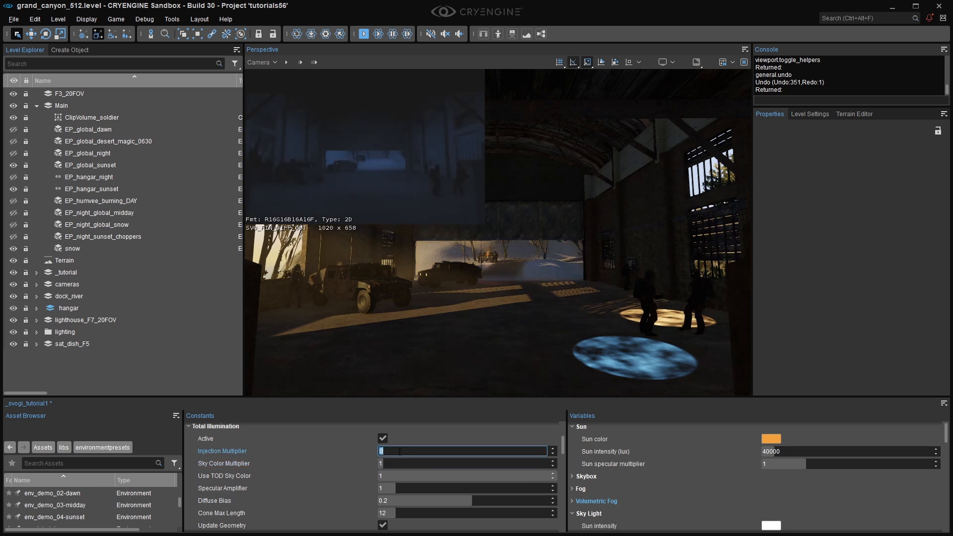
{"action": "key", "text": "Return"}
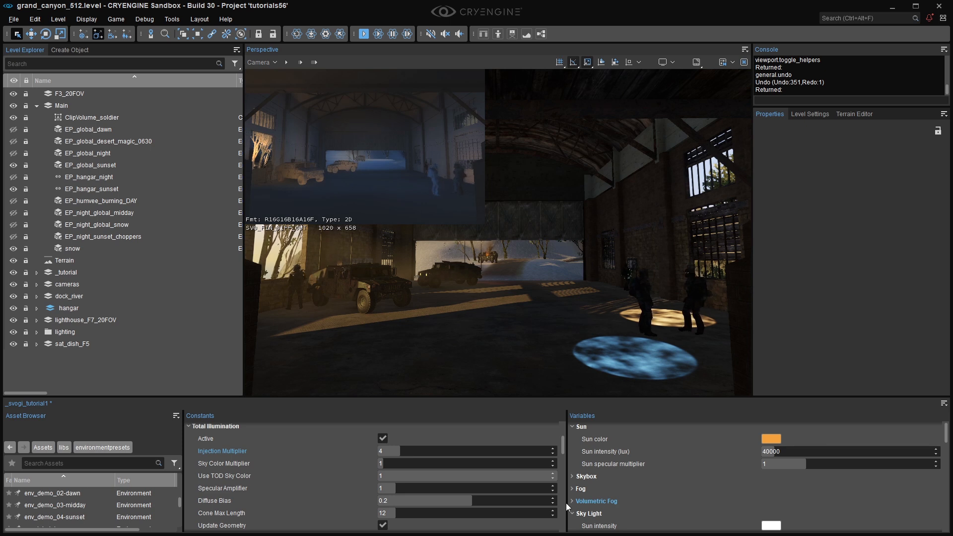
Try a higher Diffuse Bias, and set the Injection Multiplier to 1.
{"action": "left_click_drag", "start_coordinate": [467, 496], "coordinate": [570, 499]}
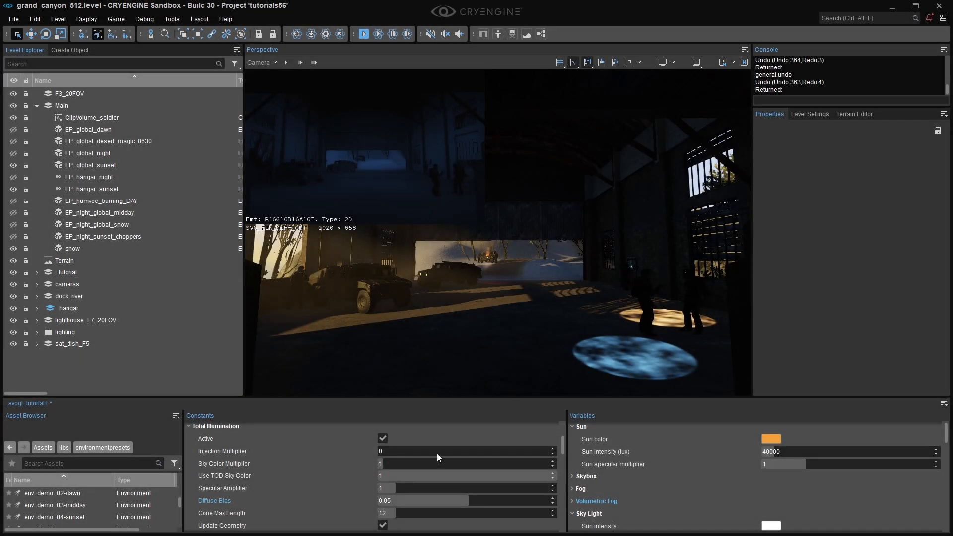
{"action": "left_click", "coordinate": [451, 450]}
{"action": "type", "text": "1"}
{"action": "key", "text": "Return"}
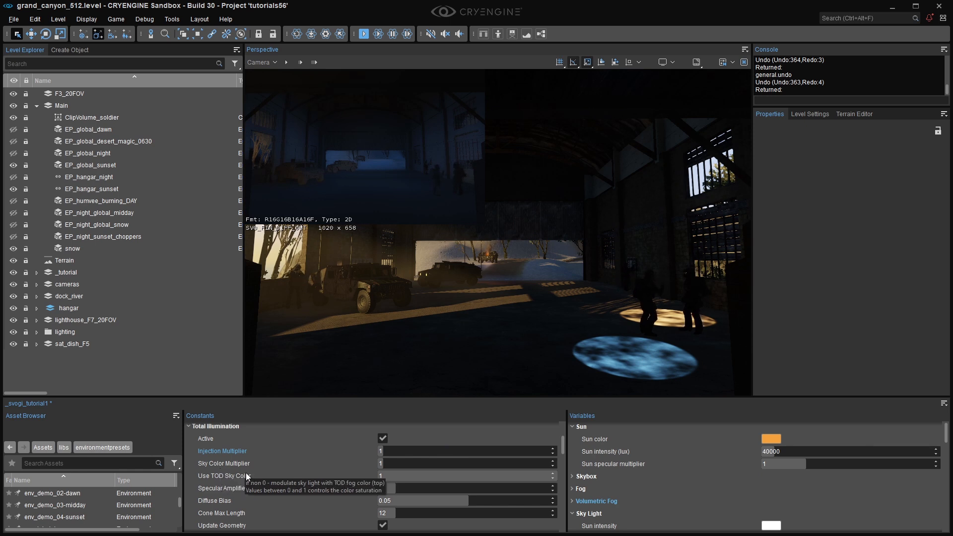
Set the Sky Color Multiplier to 0 and the Injection Multiplier to about 5.69, and examine the bounced light near the humvees.
{"action": "left_click_drag", "start_coordinate": [391, 461], "coordinate": [317, 460]}
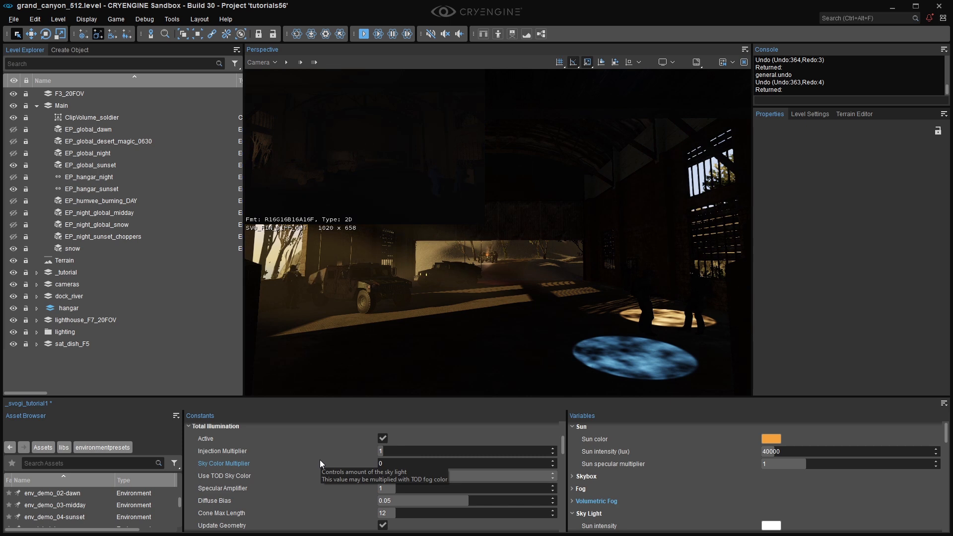
{"action": "left_click_drag", "start_coordinate": [390, 450], "coordinate": [416, 449]}
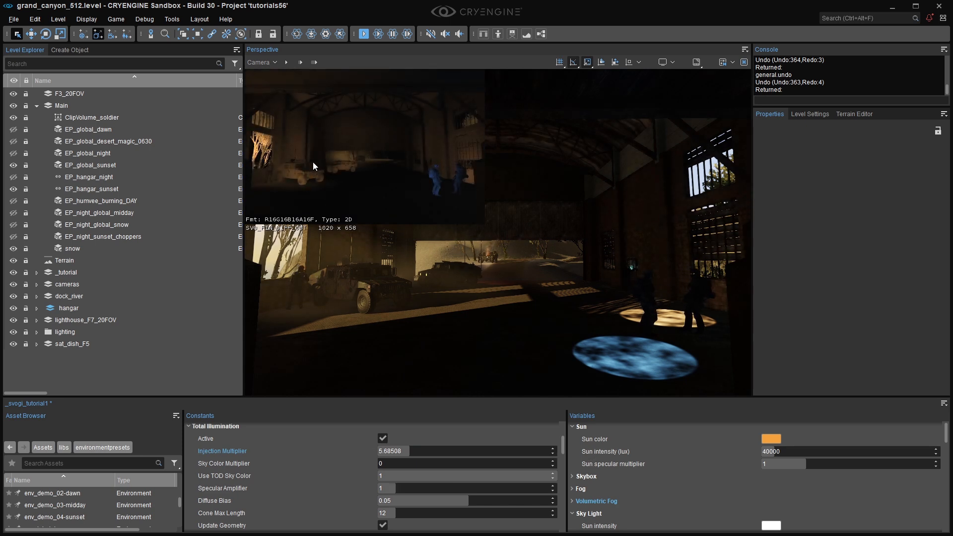
{"action": "key", "text": "w"}
{"action": "right_click_drag", "start_coordinate": [377, 259], "coordinate": [340, 265]}
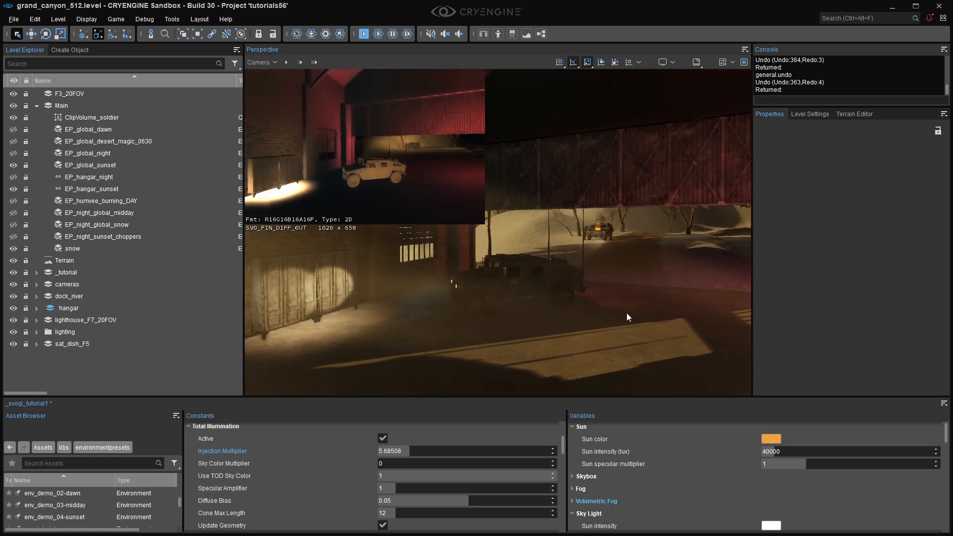
Set the Total Illumination Injection Multiplier to 1 with the hangar entrance in view.
{"action": "right_click_drag", "start_coordinate": [629, 190], "coordinate": [649, 192]}
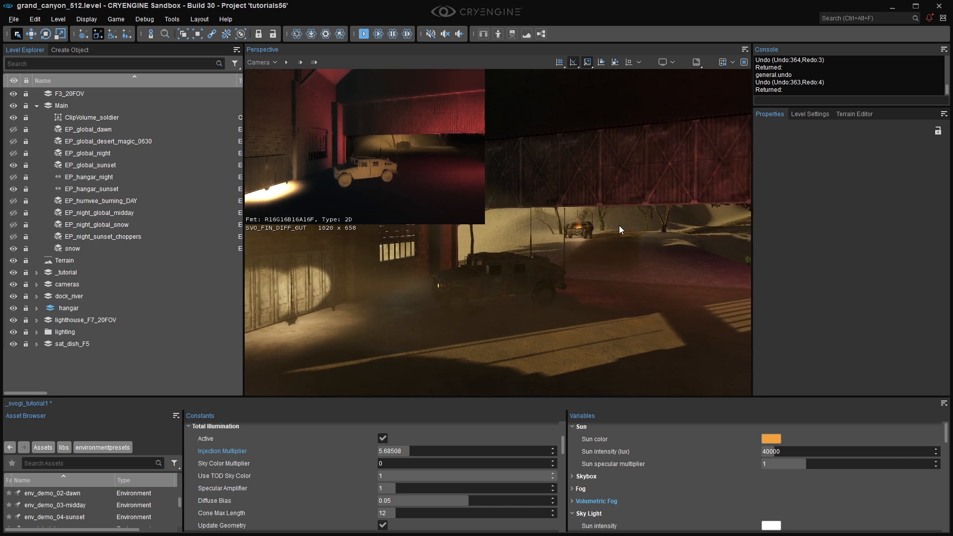
{"action": "left_click", "coordinate": [427, 450]}
{"action": "type", "text": "1"}
{"action": "key", "text": "Return"}
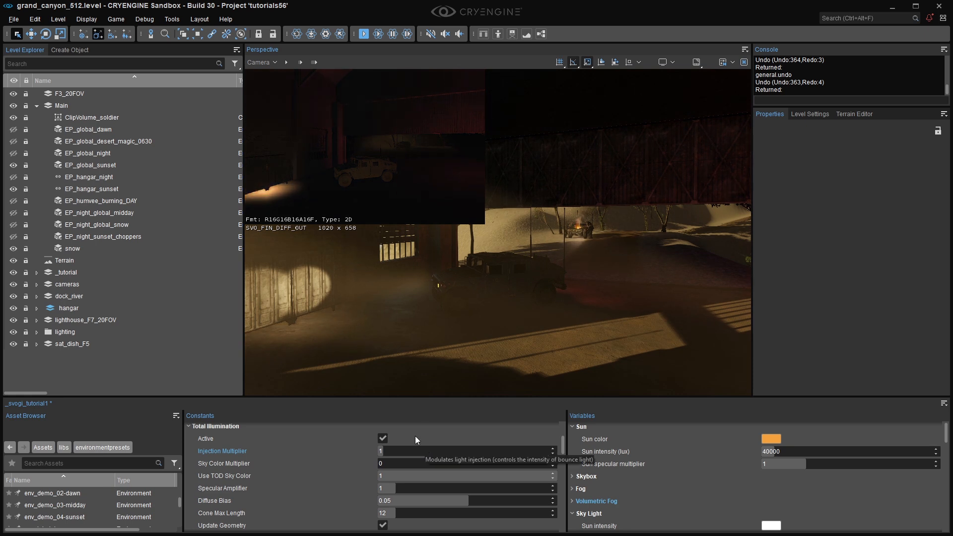
{"action": "left_click", "coordinate": [300, 62]}
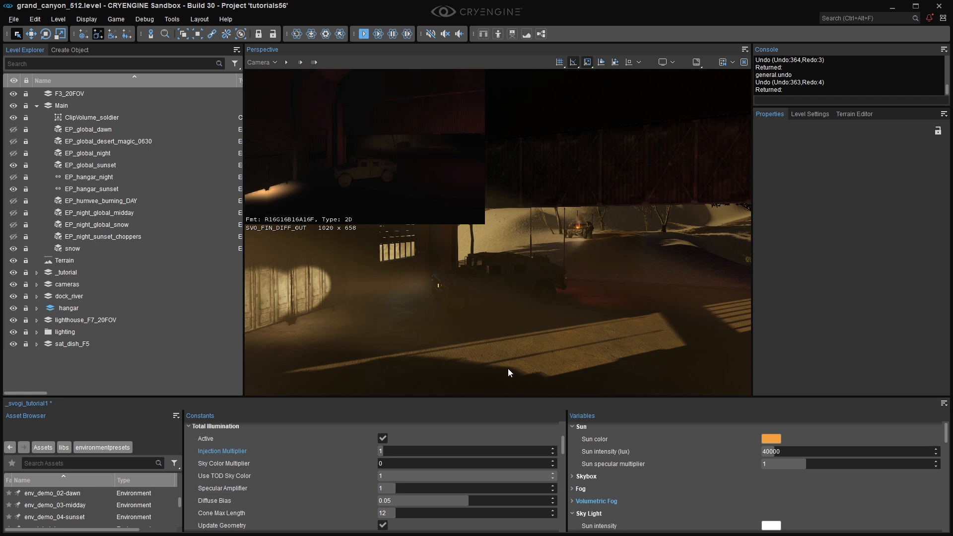
Set the Injection Multiplier to 6 and the Cone Max Length to 3 with the humvee in close view.
{"action": "scroll", "coordinate": [506, 353], "scroll_direction": "up", "scroll_amount": 2}
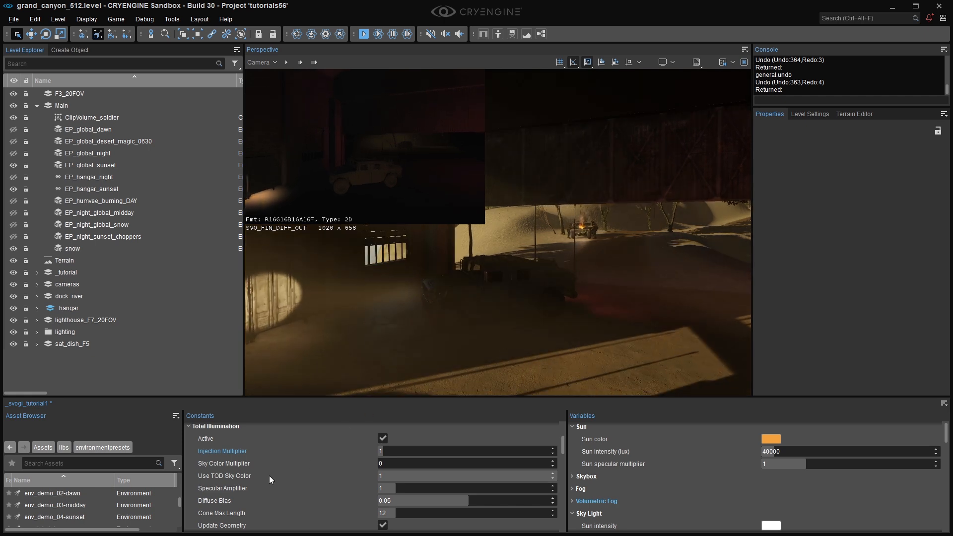
{"action": "left_click", "coordinate": [234, 514]}
{"action": "scroll", "coordinate": [536, 348], "scroll_direction": "up", "scroll_amount": 3}
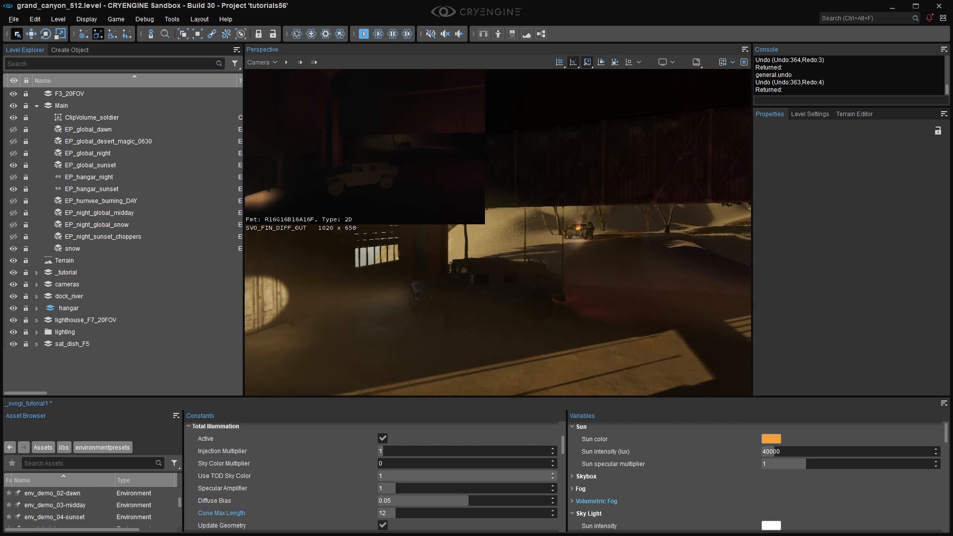
{"action": "scroll", "coordinate": [531, 344], "scroll_direction": "up", "scroll_amount": 4}
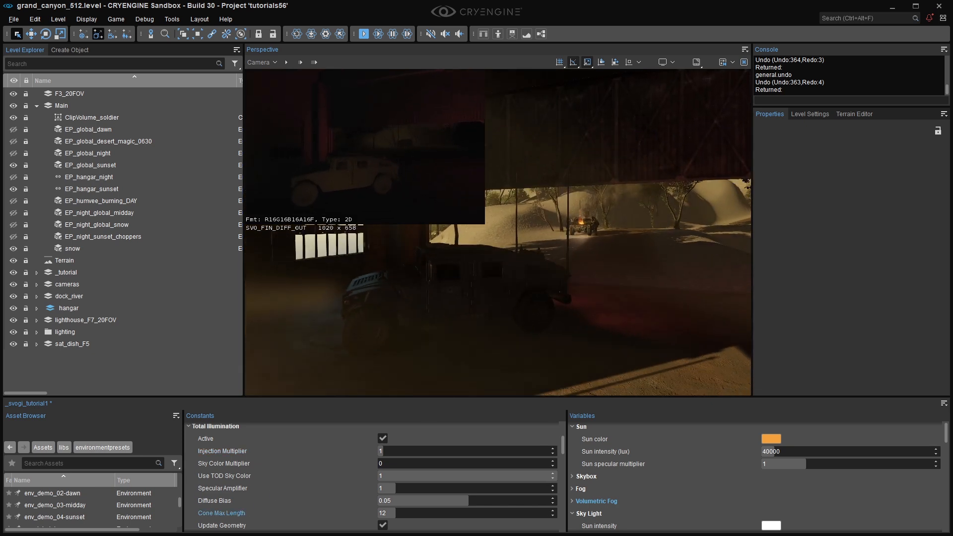
{"action": "left_click", "coordinate": [415, 452]}
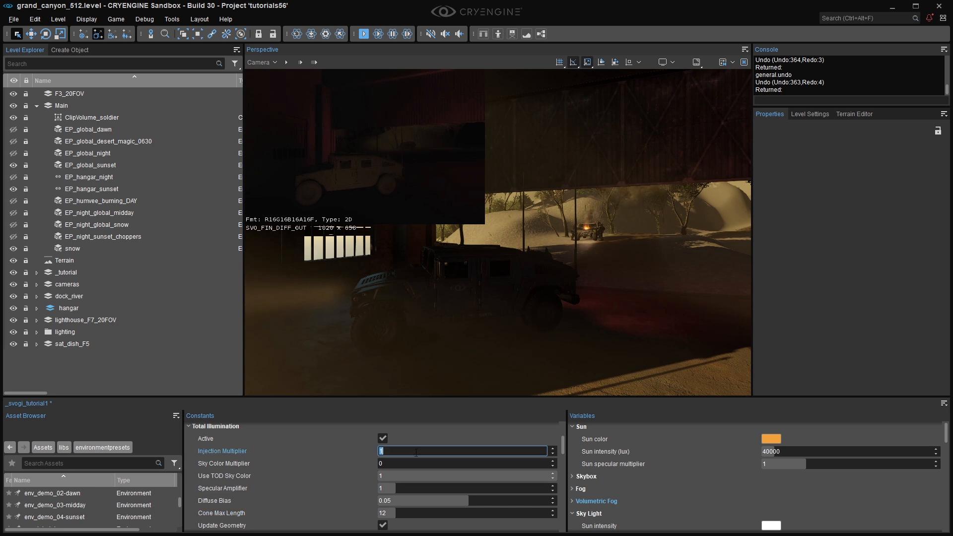
{"action": "double_click", "coordinate": [410, 513]}
{"action": "type", "text": "3"}
{"action": "key", "text": "Return"}
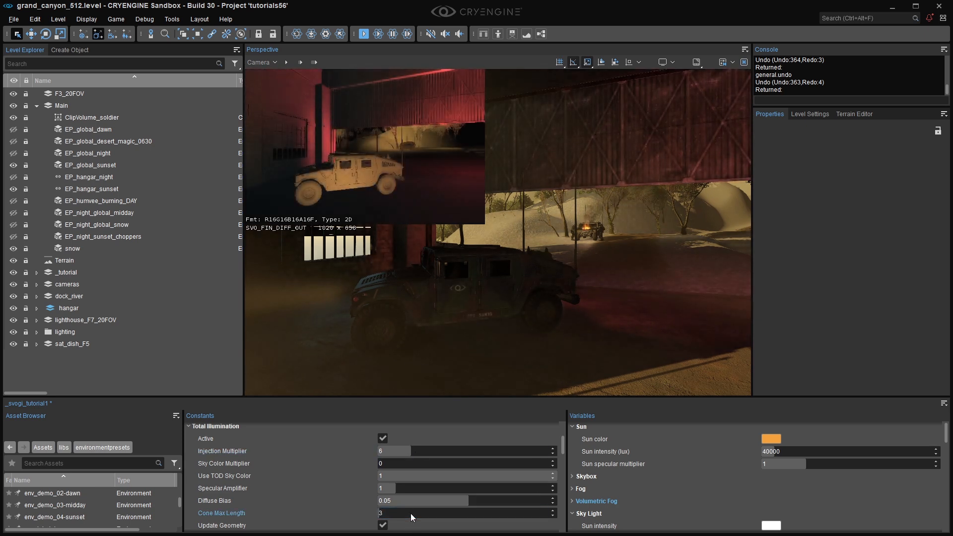
Examine the bounced light around the humvee, set the Injection Multiplier to 0 for comparison, and restore it to 6.
{"action": "right_click_drag", "start_coordinate": [638, 339], "coordinate": [632, 325]}
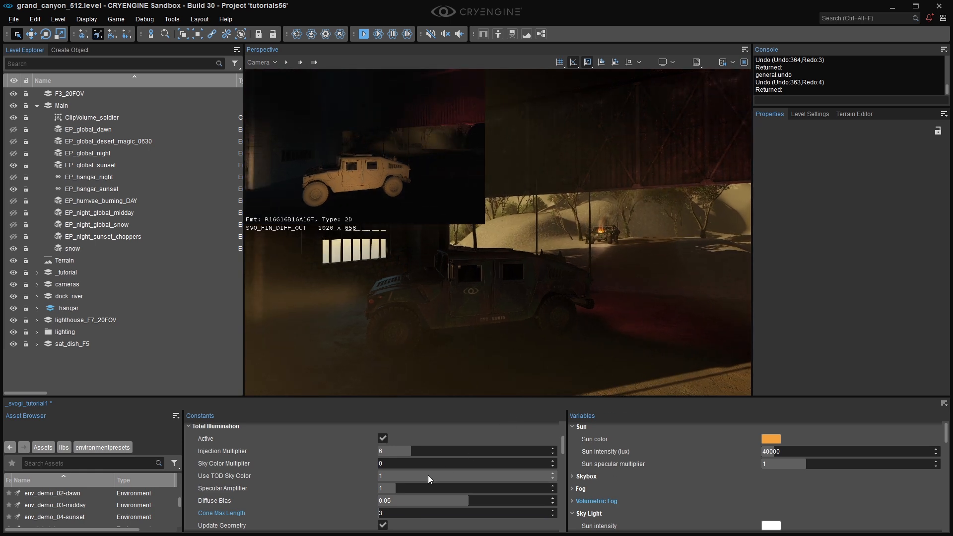
{"action": "mouse_move", "coordinate": [547, 346]}
{"action": "right_mouse_down"}
{"action": "mouse_move", "coordinate": [670, 343]}
{"action": "mouse_move", "coordinate": [626, 337]}
{"action": "mouse_move", "coordinate": [643, 331]}
{"action": "mouse_move", "coordinate": [553, 347]}
{"action": "right_mouse_up"}
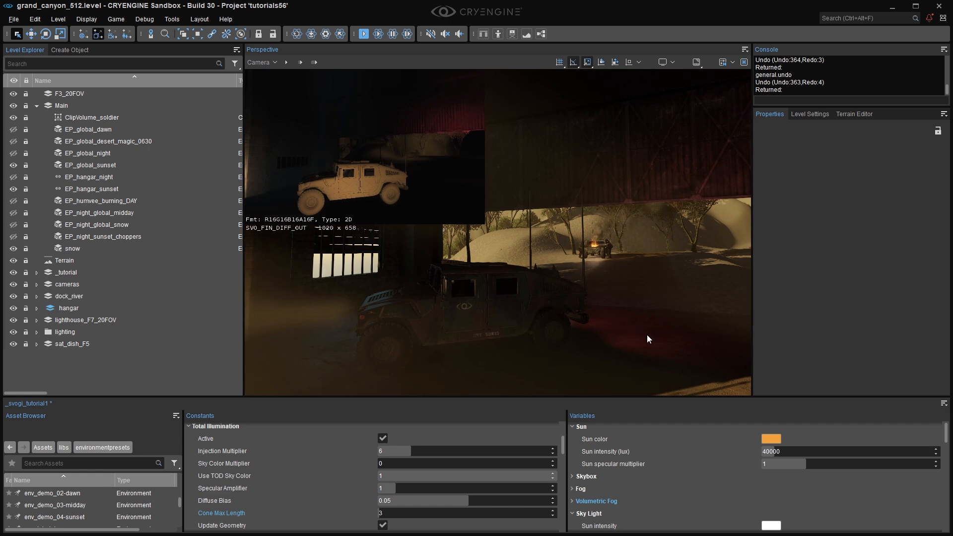
{"action": "mouse_move", "coordinate": [527, 229]}
{"action": "right_mouse_down"}
{"action": "mouse_move", "coordinate": [517, 191]}
{"action": "mouse_move", "coordinate": [507, 199]}
{"action": "mouse_move", "coordinate": [506, 239]}
{"action": "mouse_move", "coordinate": [518, 232]}
{"action": "right_mouse_up"}
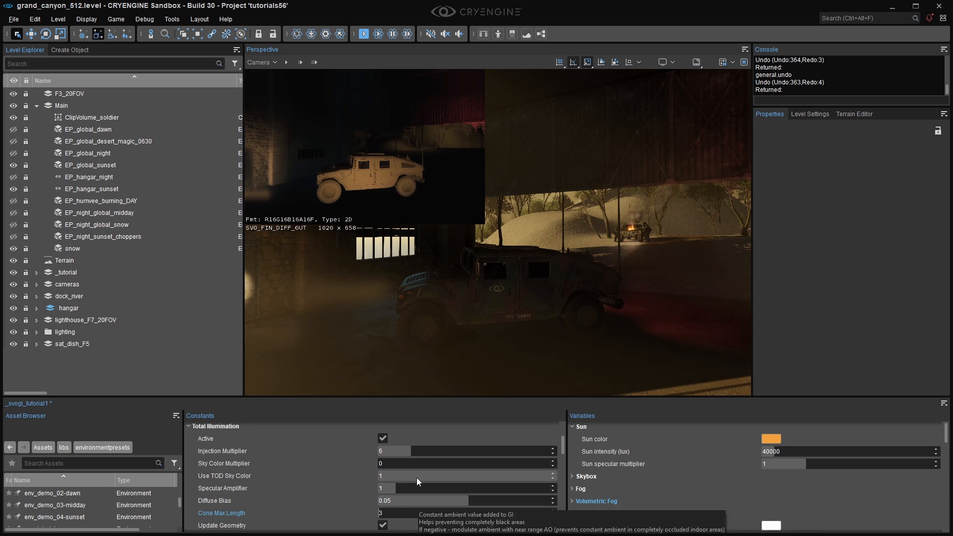
{"action": "left_click", "coordinate": [410, 451]}
{"action": "type", "text": "0"}
{"action": "key", "text": "Return"}
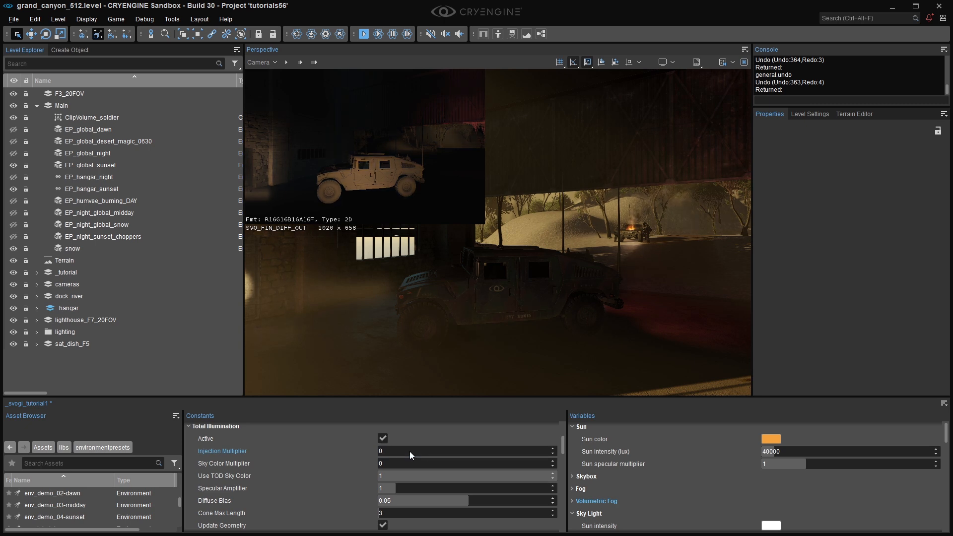
{"action": "left_click", "coordinate": [409, 451]}
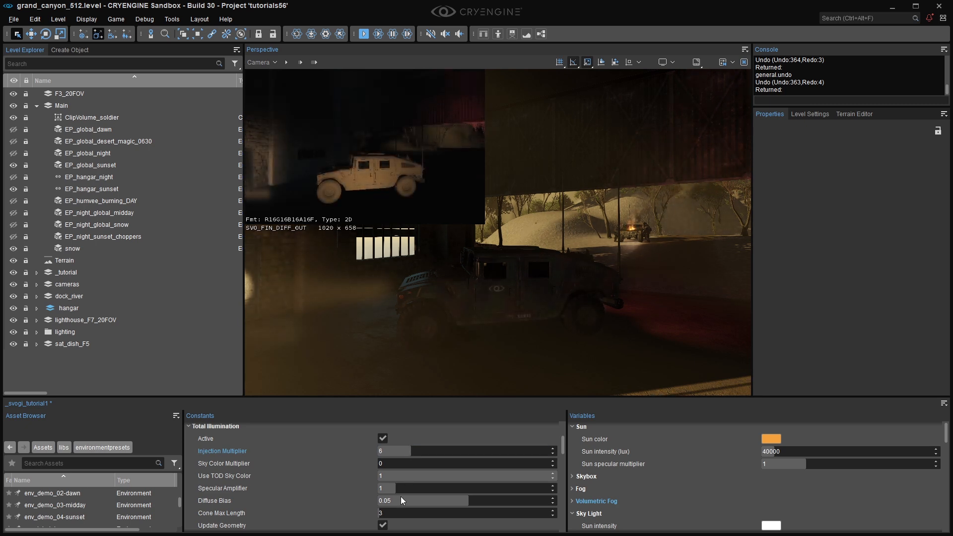
Try a Cone Max Length of 5, set it to 12, and examine the light on the hangar ceiling.
{"action": "left_click", "coordinate": [403, 511]}
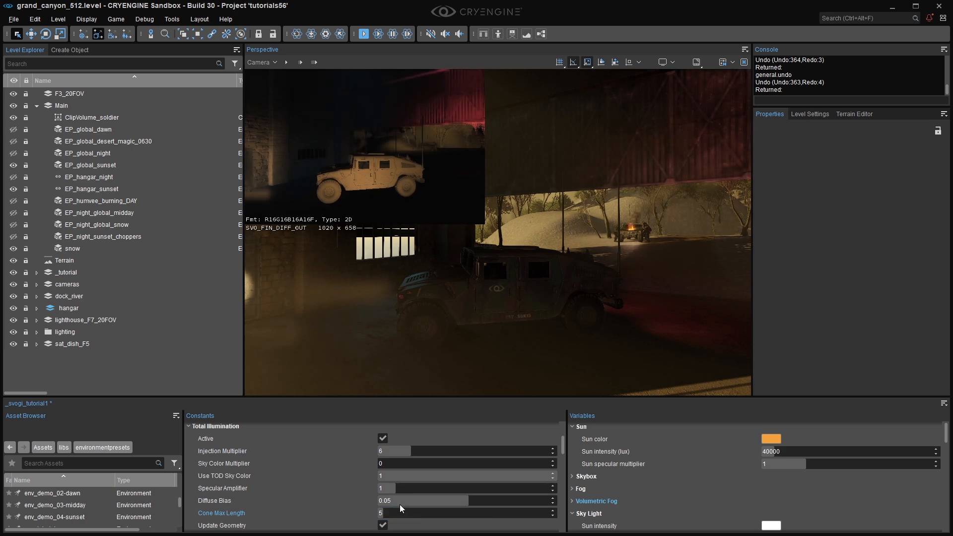
{"action": "right_click_drag", "start_coordinate": [394, 183], "coordinate": [394, 160]}
{"action": "left_click", "coordinate": [410, 511]}
{"action": "type", "text": "12"}
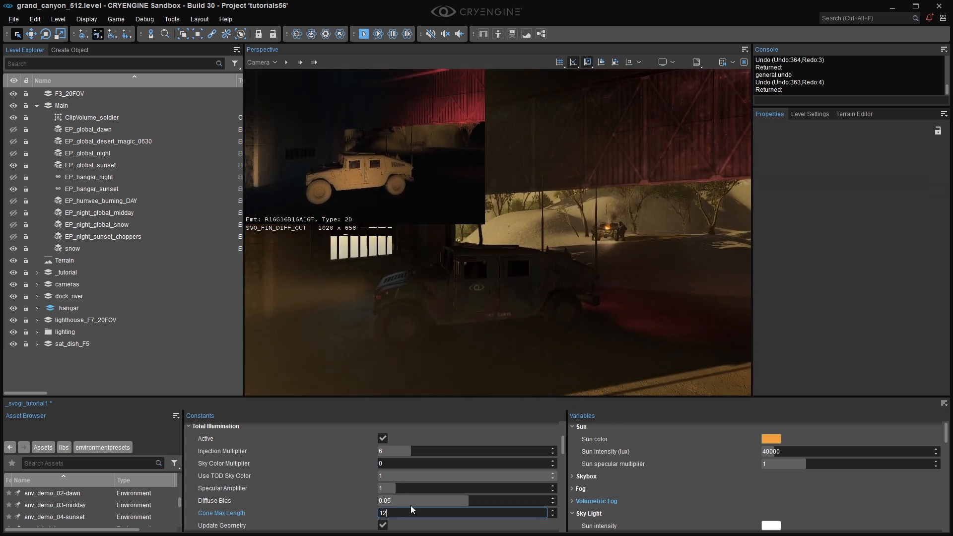
{"action": "key", "text": "Return"}
{"action": "right_click_drag", "start_coordinate": [556, 298], "coordinate": [528, 219]}
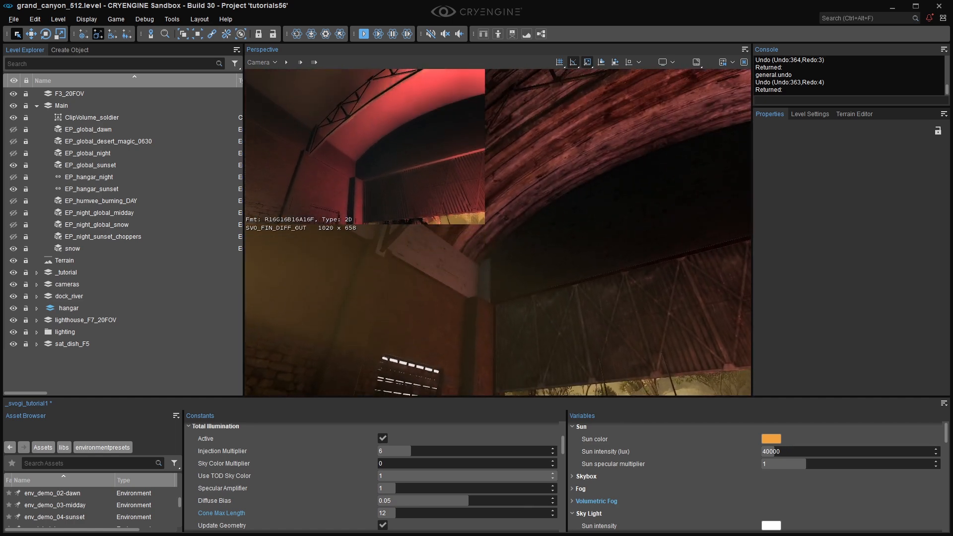
{"action": "right_click_drag", "start_coordinate": [525, 347], "coordinate": [476, 422]}
Set the Injection Multiplier to 2 and examine the brick wall around the hangar's barred window.
{"action": "left_click", "coordinate": [450, 447]}
{"action": "type", "text": "2"}
{"action": "key", "text": "Return"}
{"action": "key", "text": "s"}
{"action": "right_click_drag", "start_coordinate": [565, 325], "coordinate": [625, 317]}
{"action": "key", "text": "s"}
{"action": "right_click_drag", "start_coordinate": [543, 338], "coordinate": [618, 354]}
{"action": "scroll", "coordinate": [542, 338], "scroll_direction": "down", "scroll_amount": 1}
{"action": "key", "text": "s"}
{"action": "key", "text": "a"}
{"action": "key", "text": "w"}
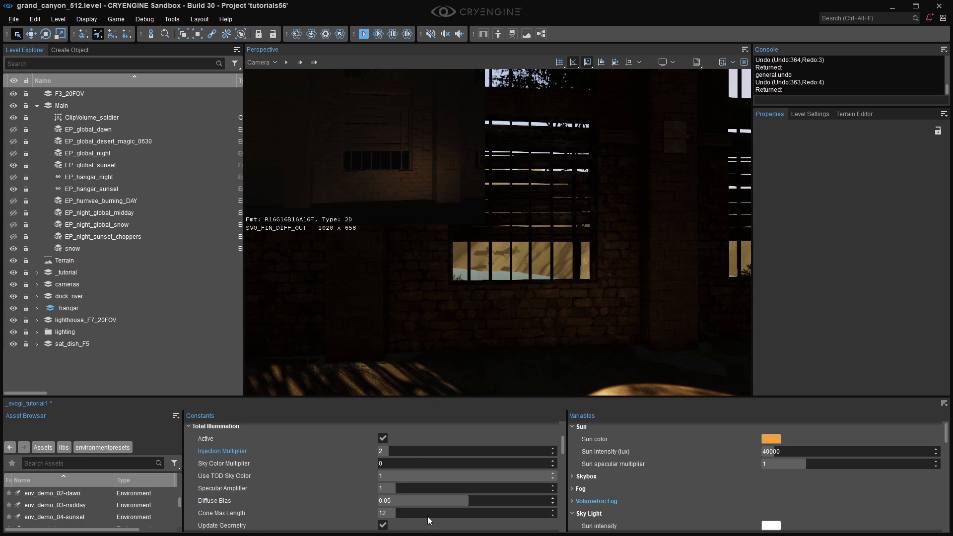
{"action": "right_click_drag", "start_coordinate": [585, 347], "coordinate": [508, 362]}
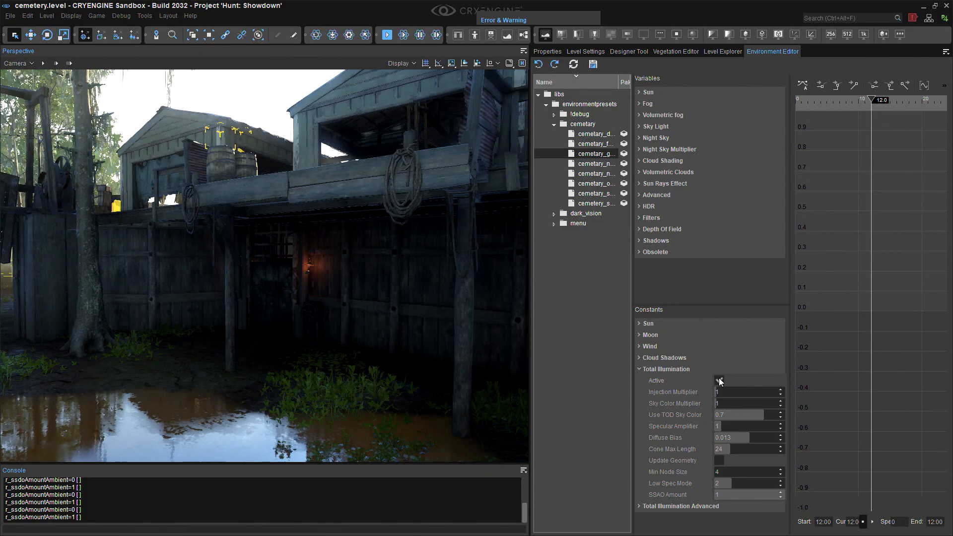
In the Hunt: Showdown cemetery level, toggle Total Illumination's Active state twice to compare the lighting.
{"action": "left_click", "coordinate": [718, 377]}
{"action": "left_click", "coordinate": [718, 377]}
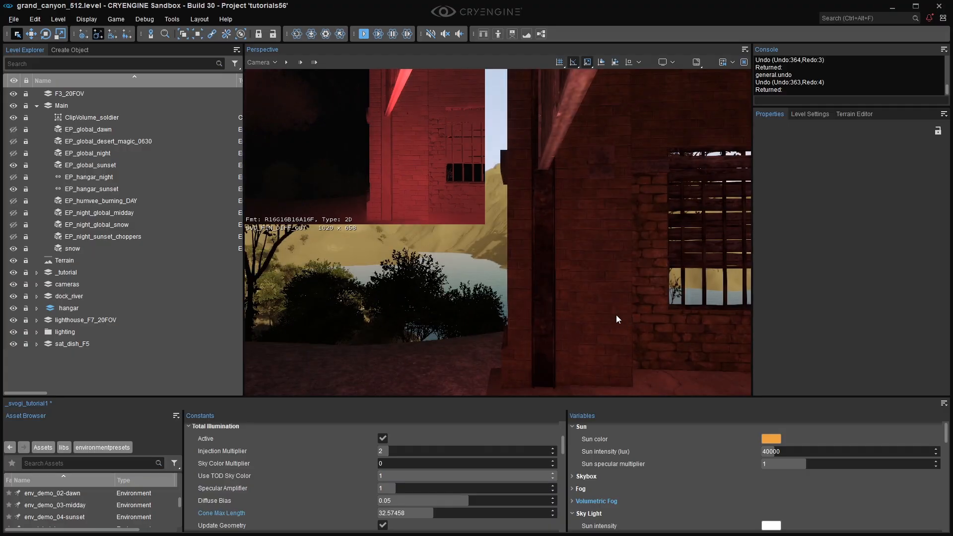
Back in the grand canyon level, raise the Cone Max Length to 100 while viewing the hangar interior.
{"action": "right_click_drag", "start_coordinate": [615, 314], "coordinate": [487, 392]}
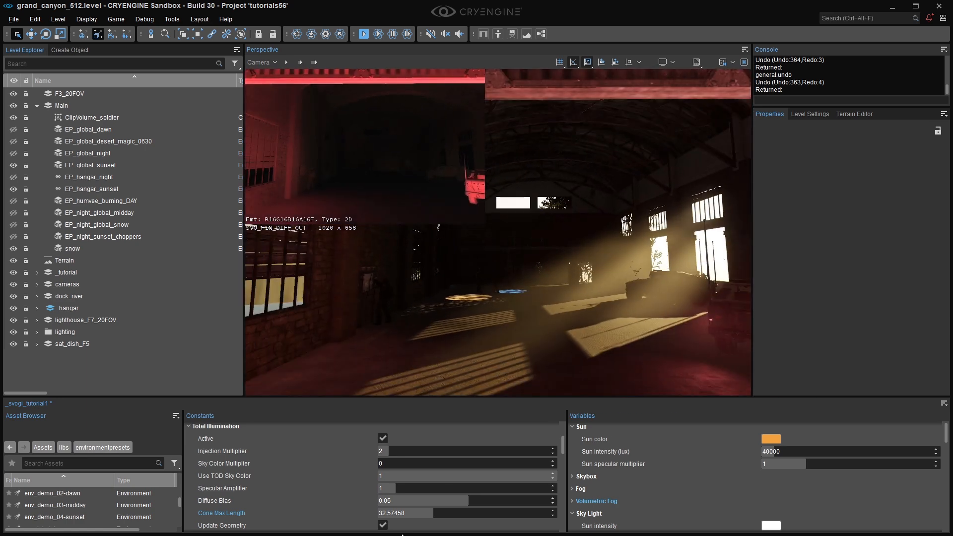
{"action": "left_click_drag", "start_coordinate": [430, 509], "coordinate": [556, 511]}
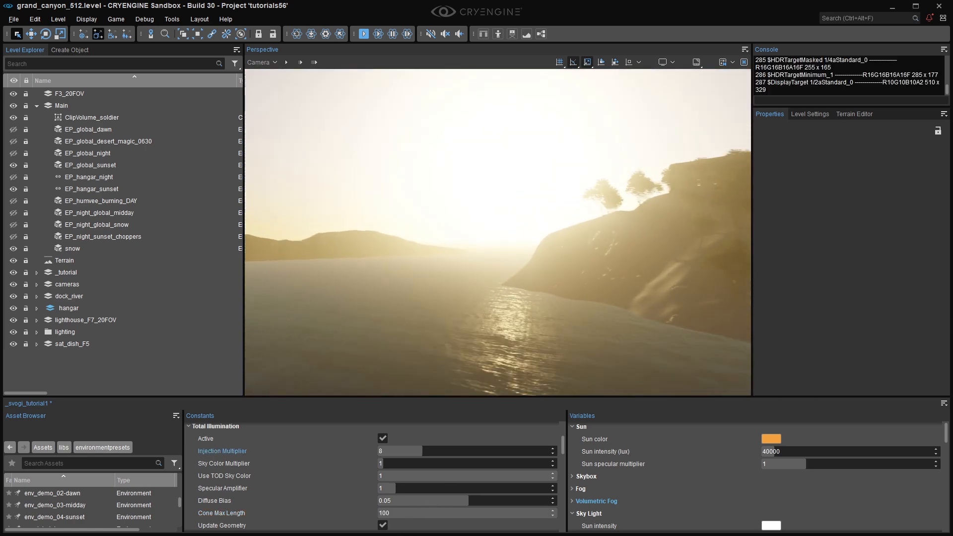
{"action": "right_click_drag", "start_coordinate": [497, 232], "coordinate": [476, 233]}
{"action": "key", "text": "w"}
{"action": "scroll", "coordinate": [441, 229], "scroll_direction": "down", "scroll_amount": 2}
{"action": "key", "text": "w"}
{"action": "scroll", "coordinate": [387, 229], "scroll_direction": "down", "scroll_amount": 1}
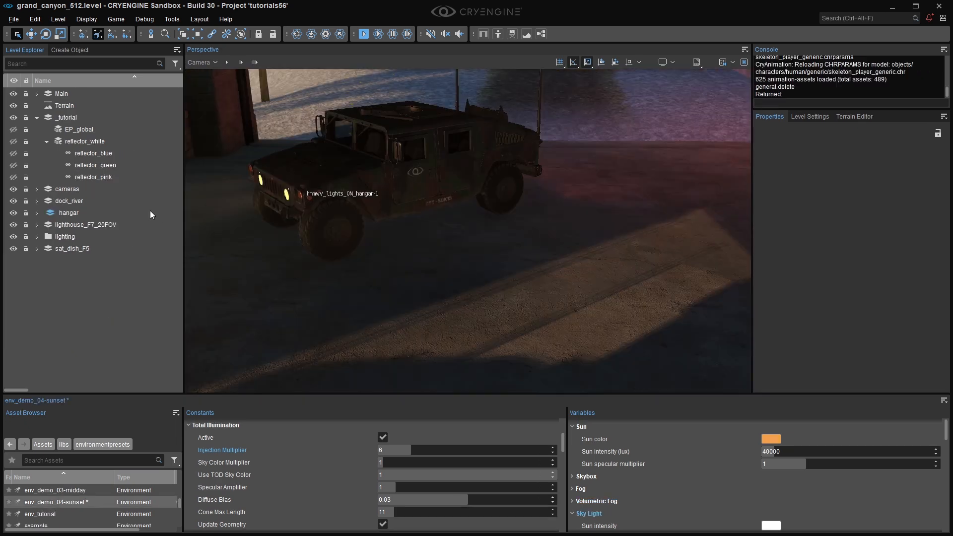
Show and hide the white, blue, green and pink reflectors one after another to compare their bounce on the humvee.
{"action": "left_click", "coordinate": [13, 143]}
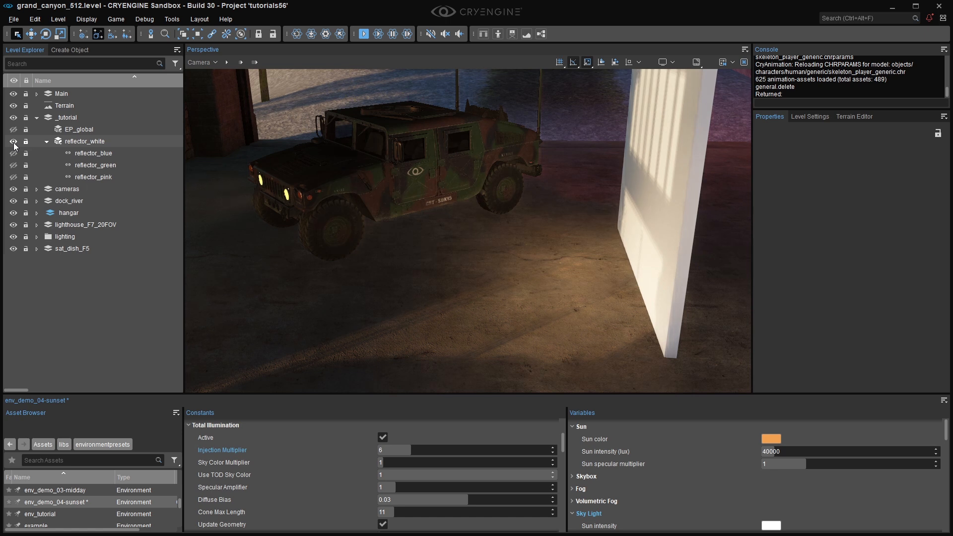
{"action": "left_click", "coordinate": [14, 142]}
{"action": "left_click", "coordinate": [13, 154]}
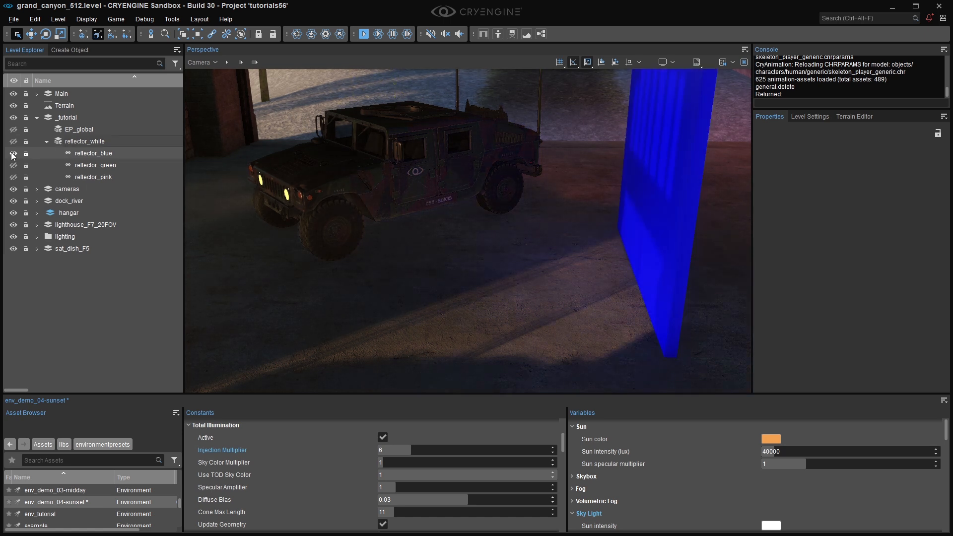
{"action": "left_click", "coordinate": [13, 153]}
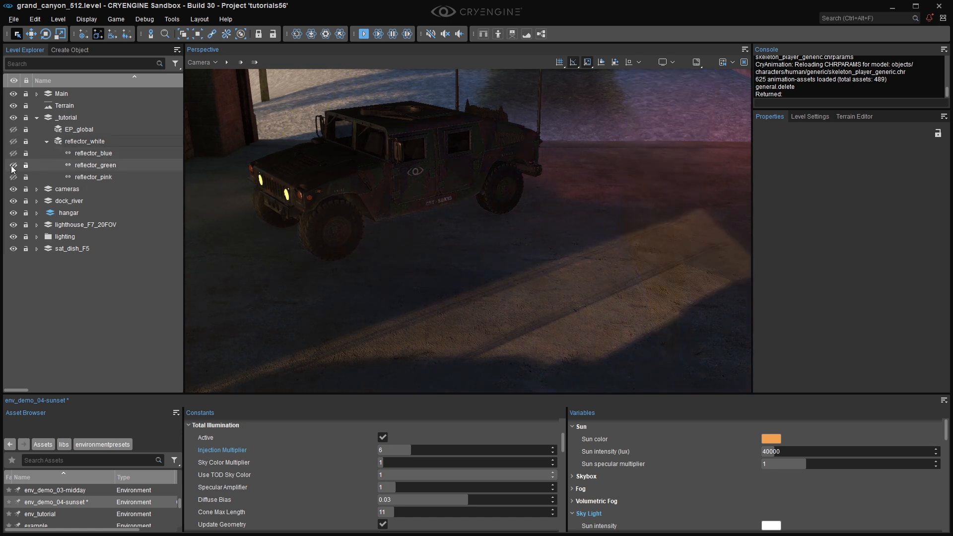
{"action": "left_click", "coordinate": [13, 165]}
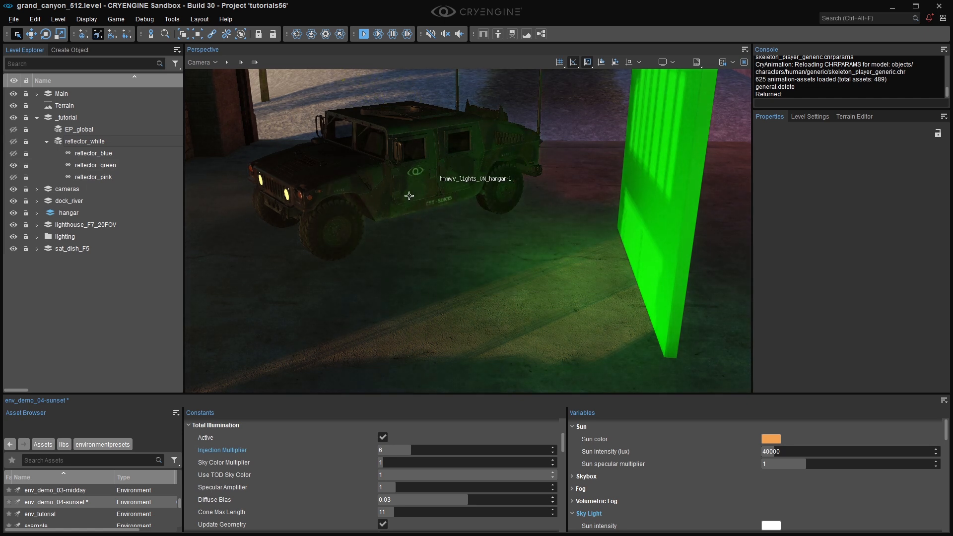
{"action": "left_click", "coordinate": [13, 165]}
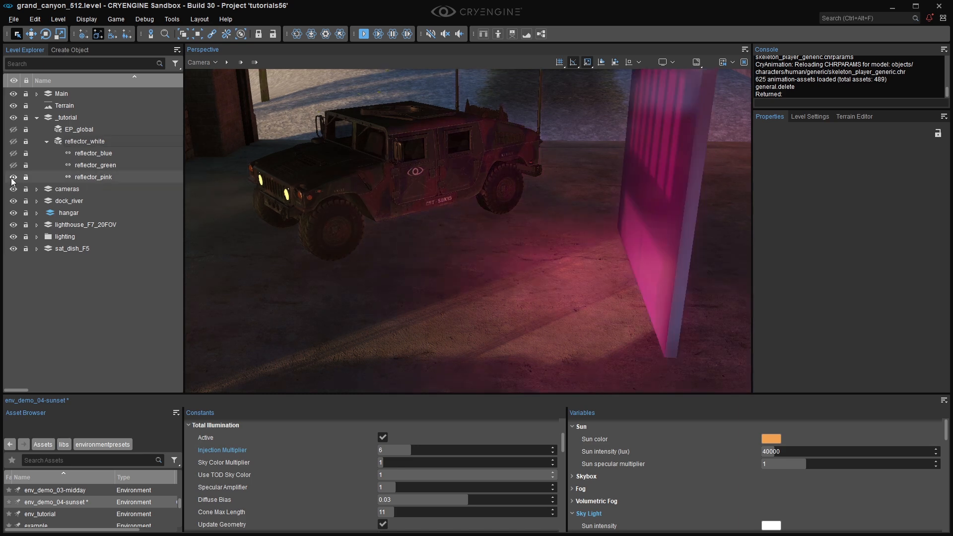
{"action": "left_click", "coordinate": [13, 177]}
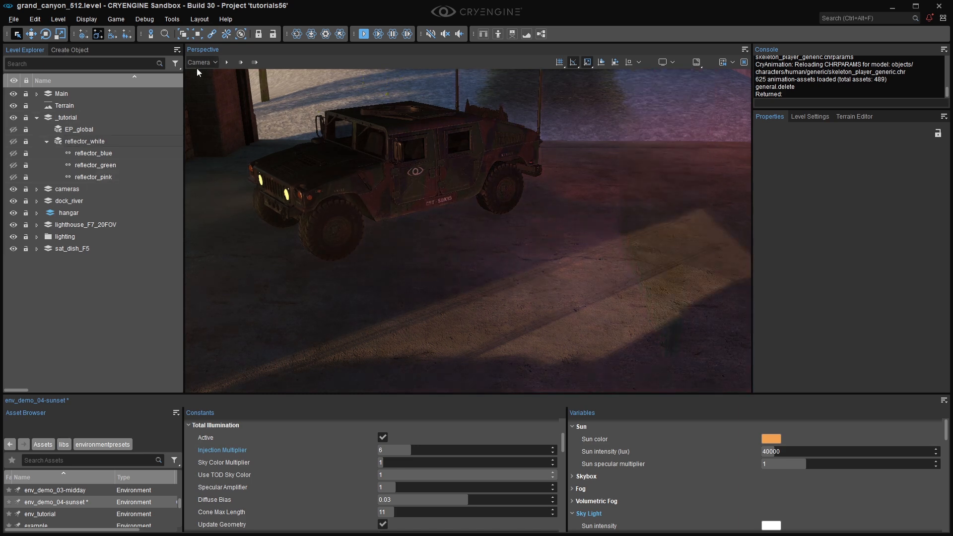
Set the viewport camera's field of view to 70 and frame the hangar entrance.
{"action": "left_click", "coordinate": [197, 63]}
{"action": "mouse_move", "coordinate": [210, 130]}
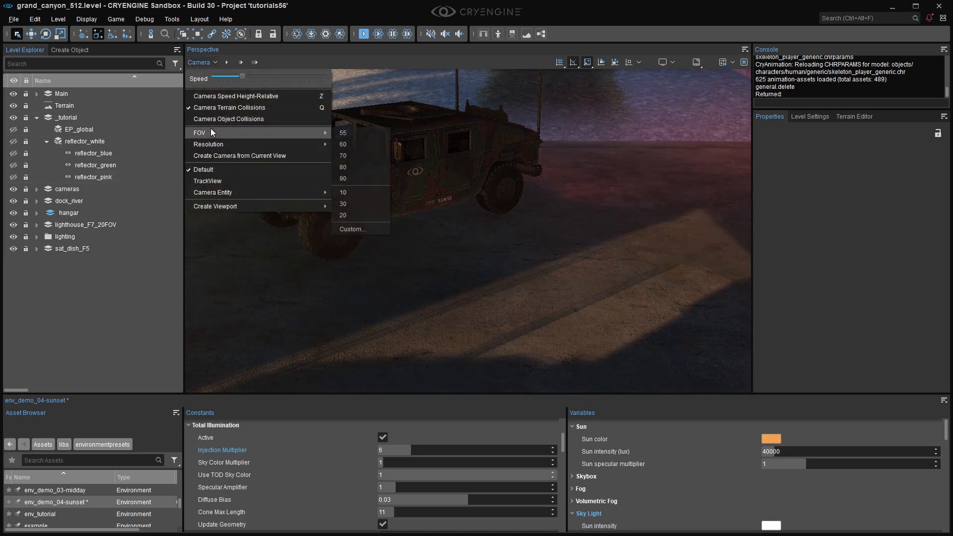
{"action": "left_click", "coordinate": [357, 157]}
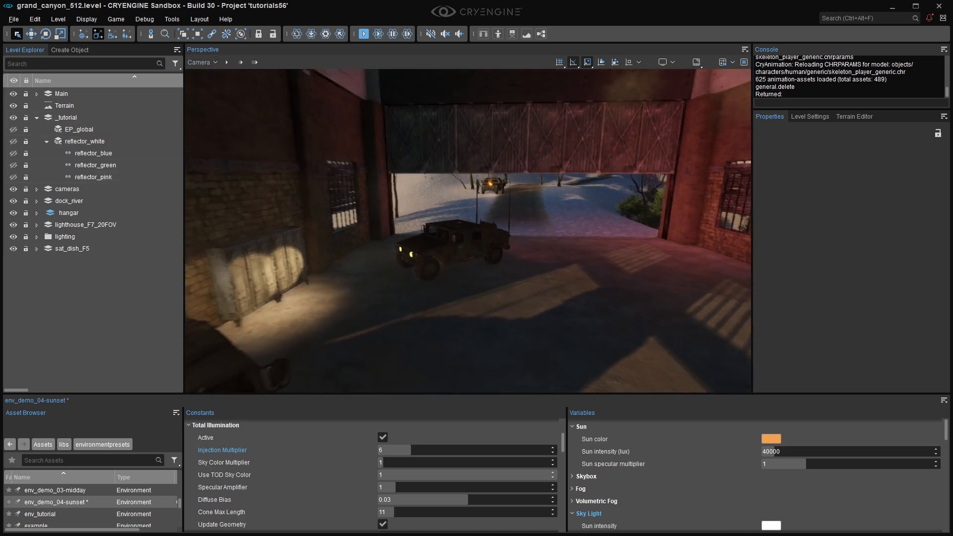
{"action": "right_click_drag", "start_coordinate": [468, 230], "coordinate": [449, 216]}
Set the Injection Multiplier to 1, try a higher Sky Color Multiplier, and reset the Sky Color Multiplier to 1.
{"action": "key", "text": "ctrl+z"}
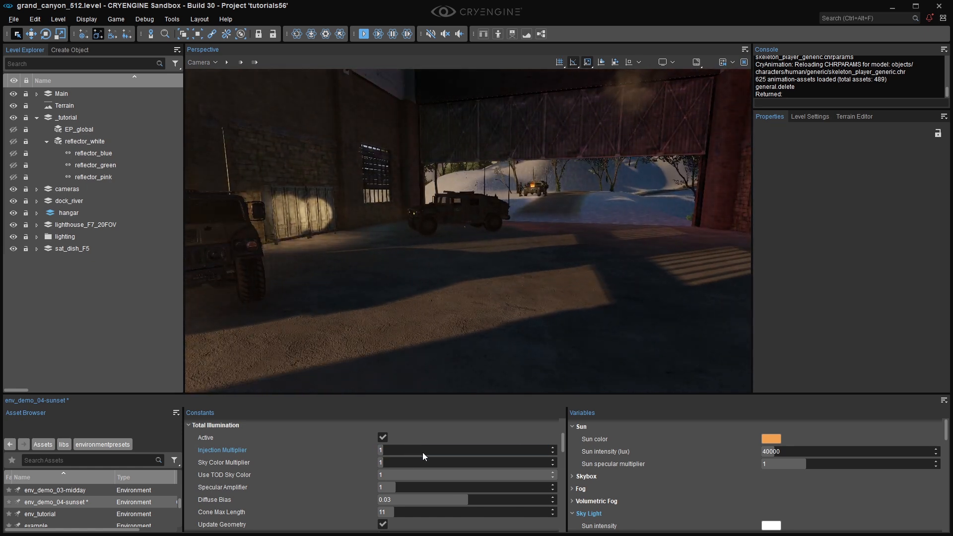
{"action": "left_click_drag", "start_coordinate": [382, 462], "coordinate": [415, 461]}
{"action": "left_click", "coordinate": [415, 461]}
{"action": "type", "text": "1"}
{"action": "key", "text": "Return"}
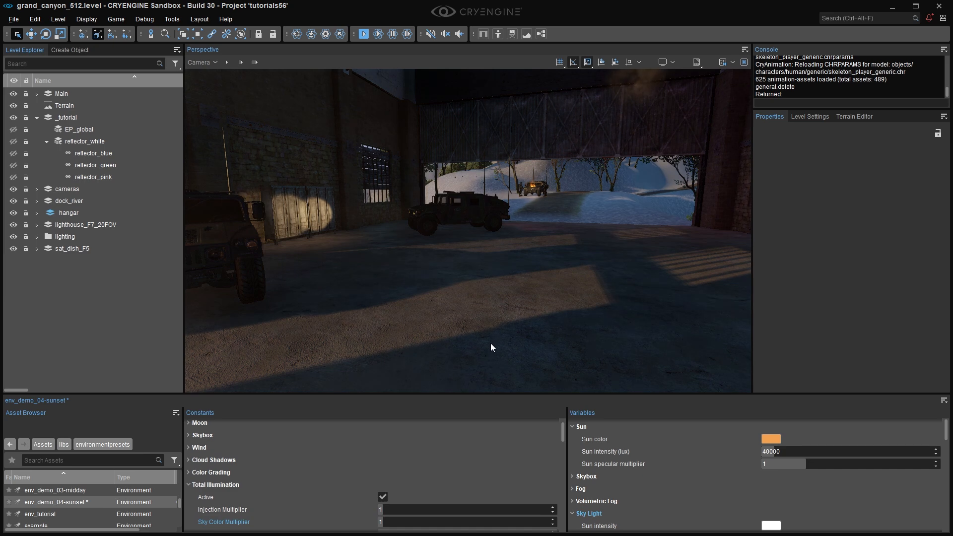
Raise the Sky Color Multiplier again with both hangar humvees in view, and return it to 1.
{"action": "right_click_drag", "start_coordinate": [474, 278], "coordinate": [422, 280]}
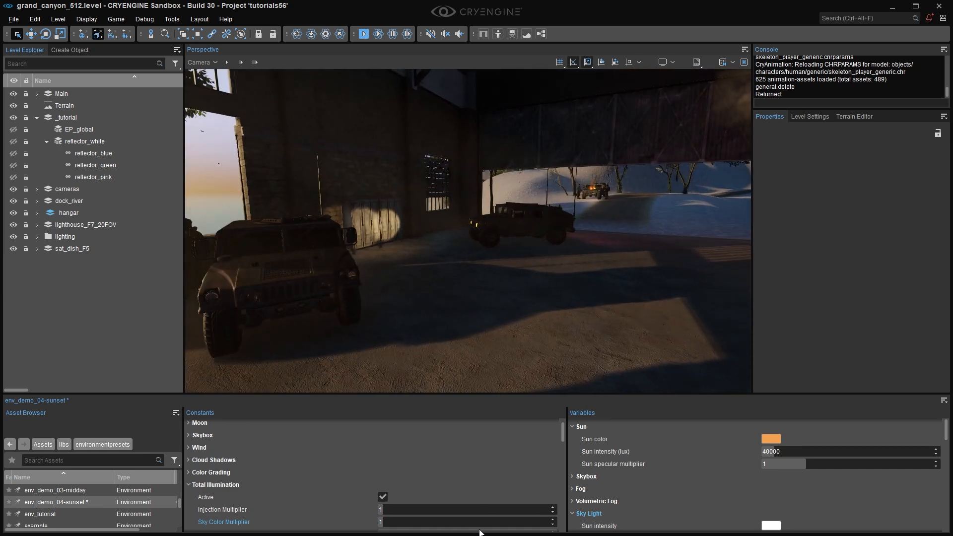
{"action": "scroll", "coordinate": [459, 469], "scroll_direction": "down", "scroll_amount": 2}
{"action": "left_click_drag", "start_coordinate": [460, 462], "coordinate": [578, 448]}
{"action": "left_click", "coordinate": [487, 461]}
{"action": "type", "text": "1"}
{"action": "key", "text": "Return"}
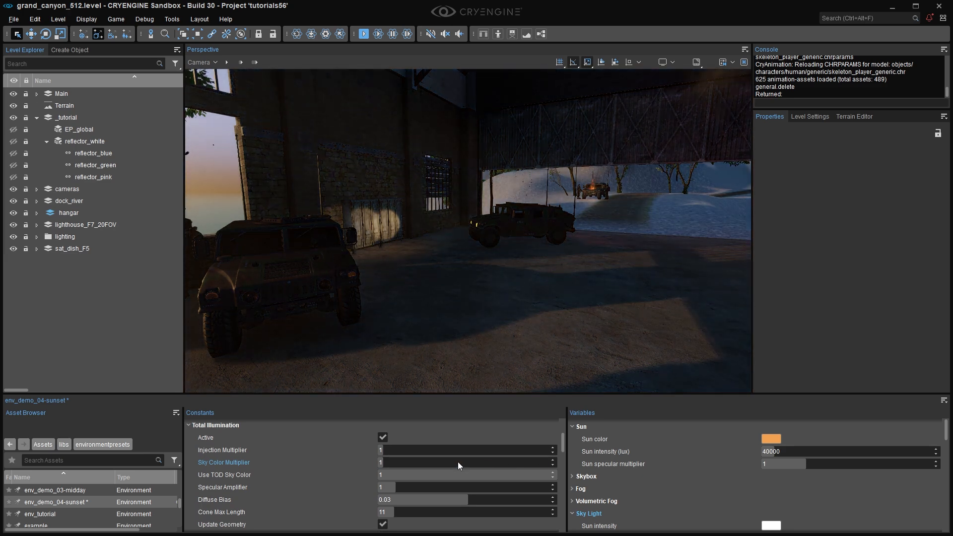
{"action": "left_click", "coordinate": [232, 474]}
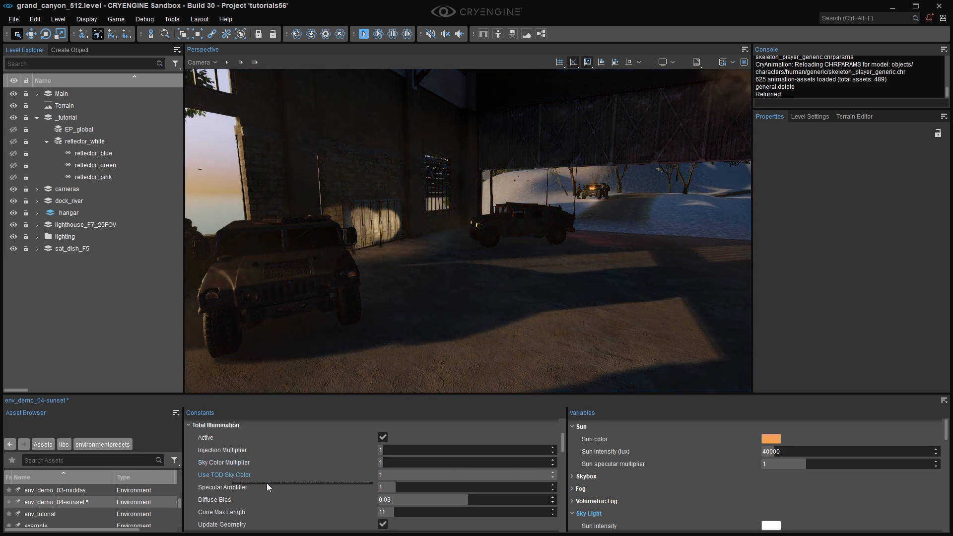
Turn Use TOD Sky Color down to 0 in the hangar, and set it back to 1.
{"action": "left_click_drag", "start_coordinate": [530, 475], "coordinate": [365, 474]}
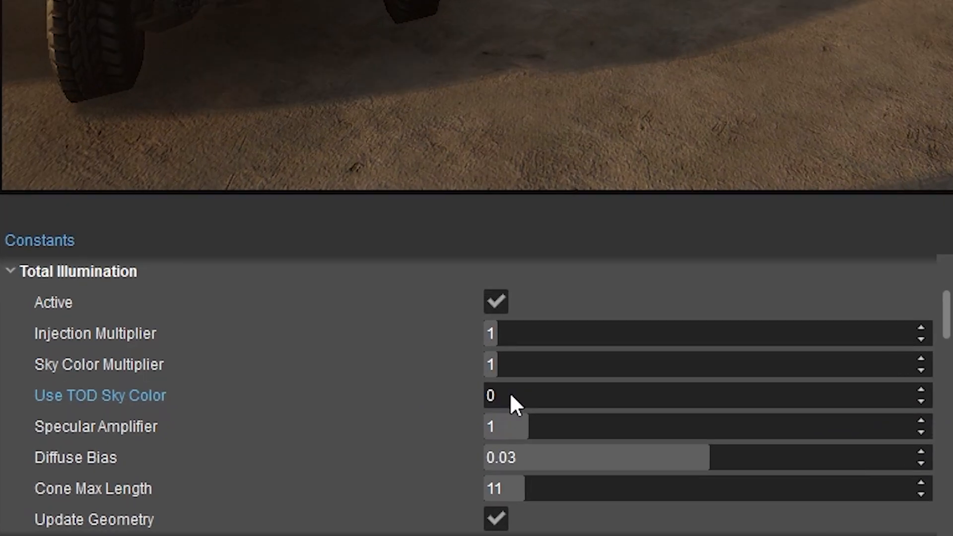
{"action": "mouse_move", "coordinate": [388, 474]}
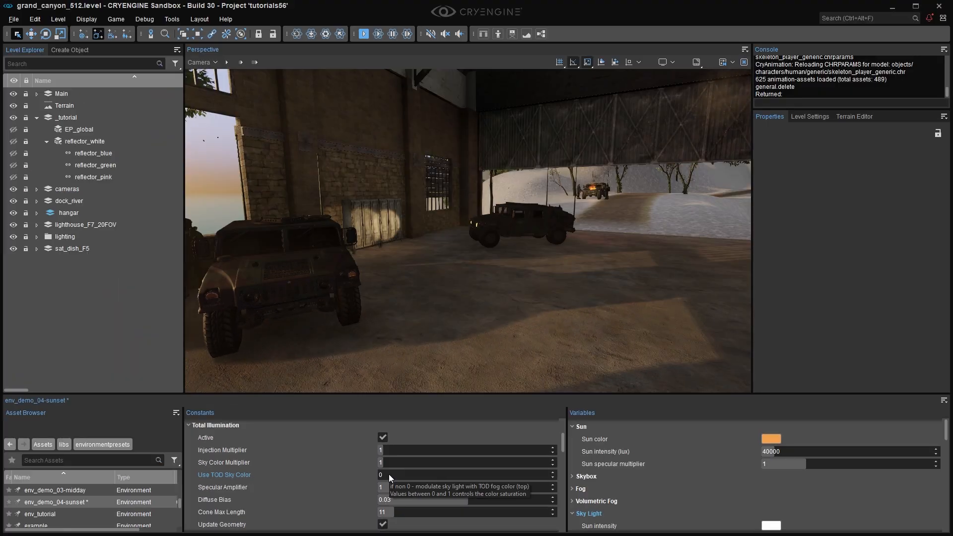
{"action": "double_click", "coordinate": [388, 475]}
{"action": "type", "text": "1"}
{"action": "key", "text": "Return"}
Compare Use TOD Sky Color at 0 and at 1 on the tree-lined dirt trail outside the hangar.
{"action": "right_click_drag", "start_coordinate": [231, 272], "coordinate": [190, 270]}
{"action": "key", "text": "w"}
{"action": "scroll", "coordinate": [329, 207], "scroll_direction": "up", "scroll_amount": 3}
{"action": "right_click_drag", "start_coordinate": [329, 208], "coordinate": [405, 227]}
{"action": "right_click_drag", "start_coordinate": [360, 188], "coordinate": [364, 270]}
{"action": "key", "text": "s"}
{"action": "mouse_move", "coordinate": [364, 208]}
{"action": "right_mouse_down"}
{"action": "mouse_move", "coordinate": [396, 230]}
{"action": "mouse_move", "coordinate": [394, 200]}
{"action": "mouse_move", "coordinate": [384, 205]}
{"action": "mouse_move", "coordinate": [481, 199]}
{"action": "mouse_move", "coordinate": [518, 209]}
{"action": "mouse_move", "coordinate": [462, 225]}
{"action": "right_mouse_up"}
{"action": "key", "text": "w"}
{"action": "key", "text": "w"}
{"action": "key", "text": "w"}
{"action": "key", "text": "w"}
{"action": "key", "text": "s"}
{"action": "key", "text": "w"}
{"action": "scroll", "coordinate": [462, 225], "scroll_direction": "up", "scroll_amount": 1}
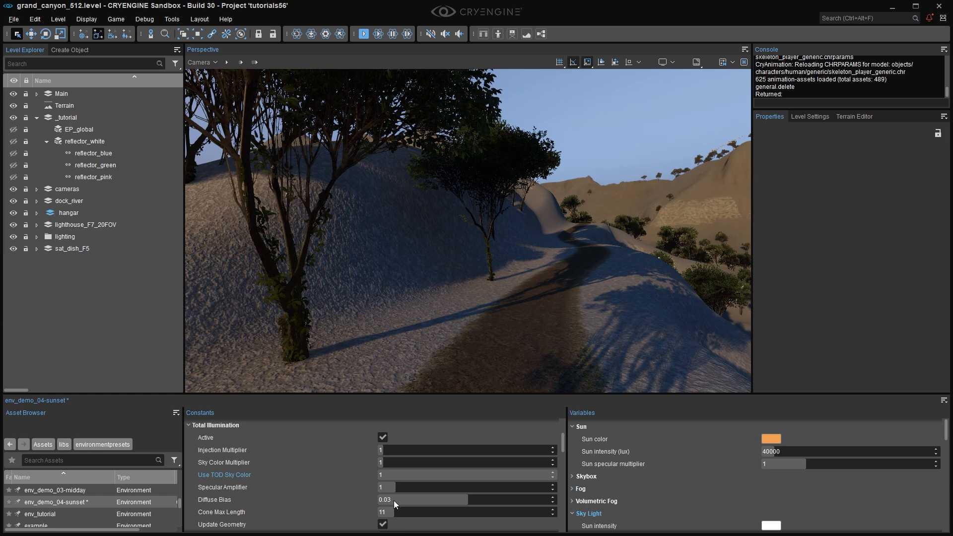
{"action": "left_click_drag", "start_coordinate": [461, 475], "coordinate": [378, 476]}
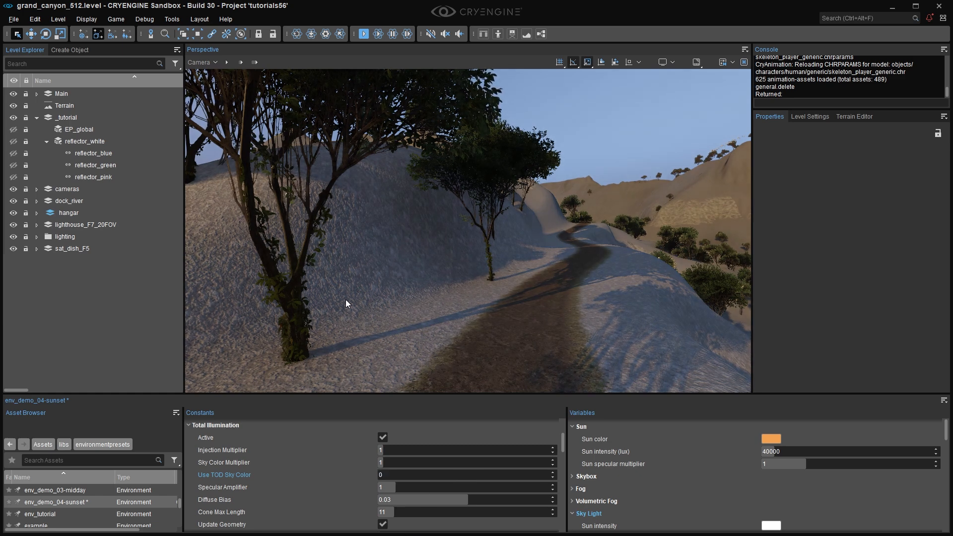
{"action": "left_click_drag", "start_coordinate": [407, 475], "coordinate": [551, 474]}
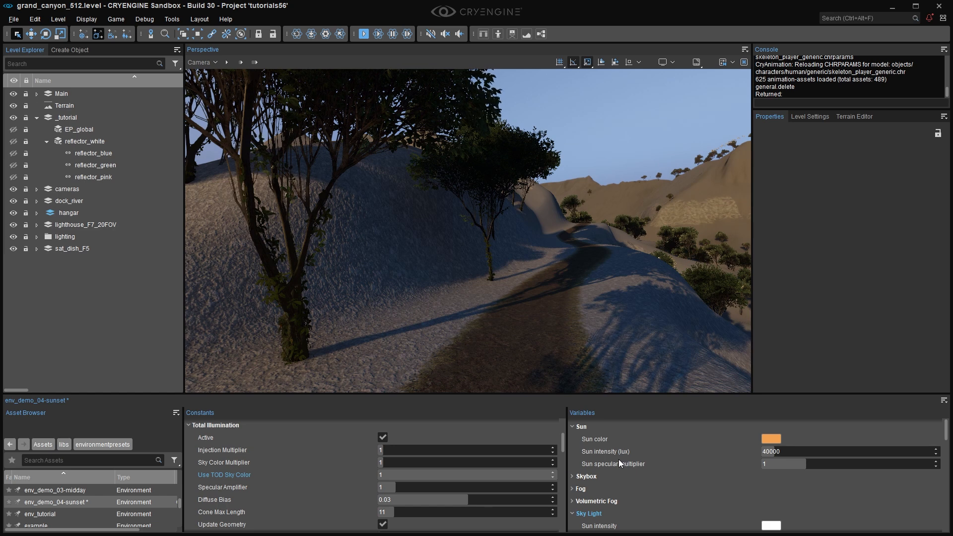
Try a Sky Light Rayleigh scattering of 35 and examine its effect from the trail to the lake shore.
{"action": "scroll", "coordinate": [618, 460], "scroll_direction": "down", "scroll_amount": 3}
{"action": "left_click", "coordinate": [812, 477]}
{"action": "type", "text": "35"}
{"action": "key", "text": "Return"}
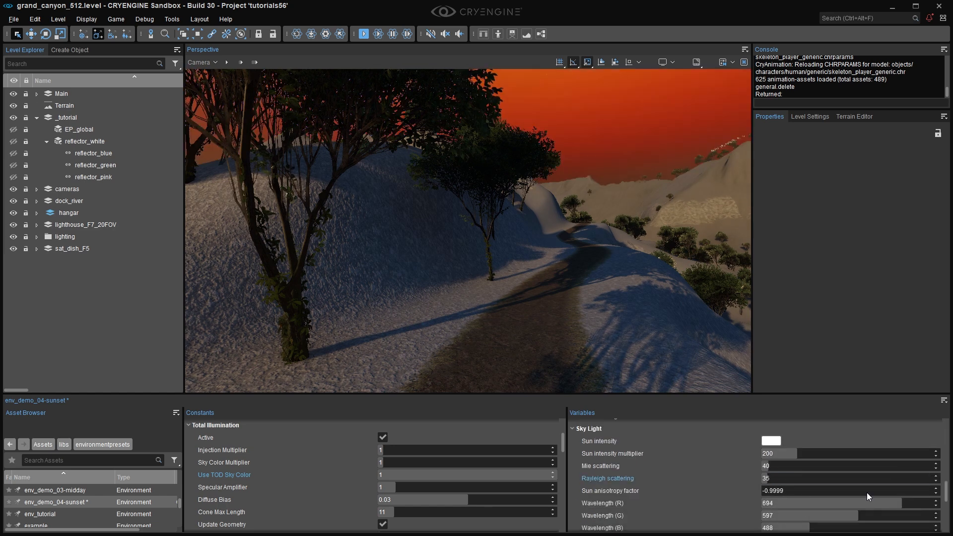
{"action": "key", "text": "w"}
{"action": "right_click_drag", "start_coordinate": [560, 143], "coordinate": [399, 177]}
{"action": "key", "text": "w"}
{"action": "mouse_move", "coordinate": [569, 149]}
{"action": "right_mouse_down"}
{"action": "mouse_move", "coordinate": [561, 161]}
{"action": "mouse_move", "coordinate": [569, 165]}
{"action": "right_mouse_up"}
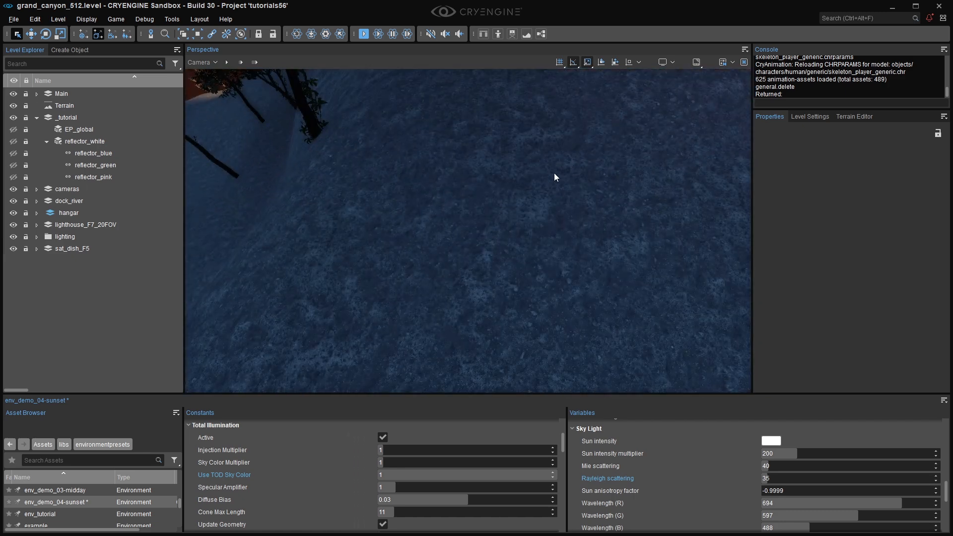
{"action": "right_click_drag", "start_coordinate": [722, 217], "coordinate": [630, 149]}
{"action": "key", "text": "w"}
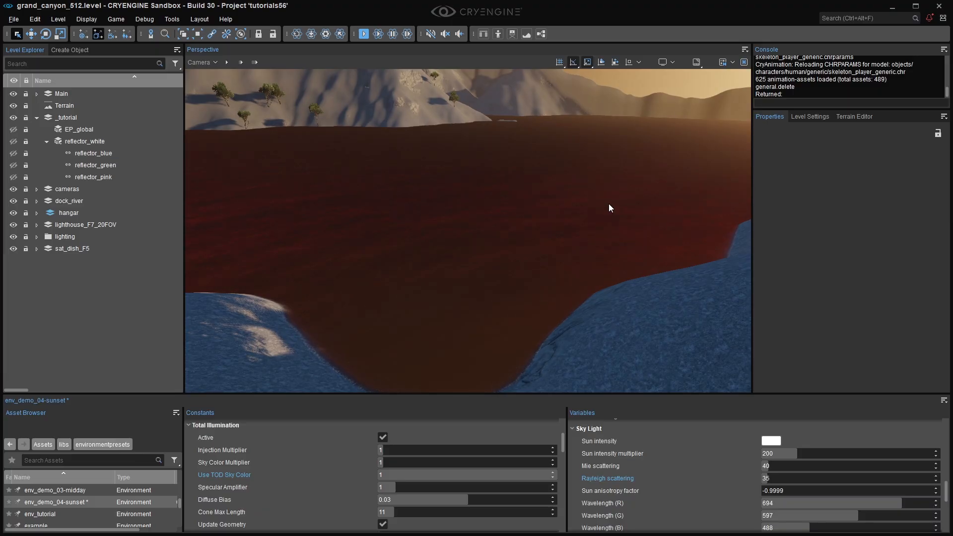
Try the bright red #ff0004 as the Sky Light sun intensity color.
{"action": "scroll", "coordinate": [640, 441], "scroll_direction": "down", "scroll_amount": 10}
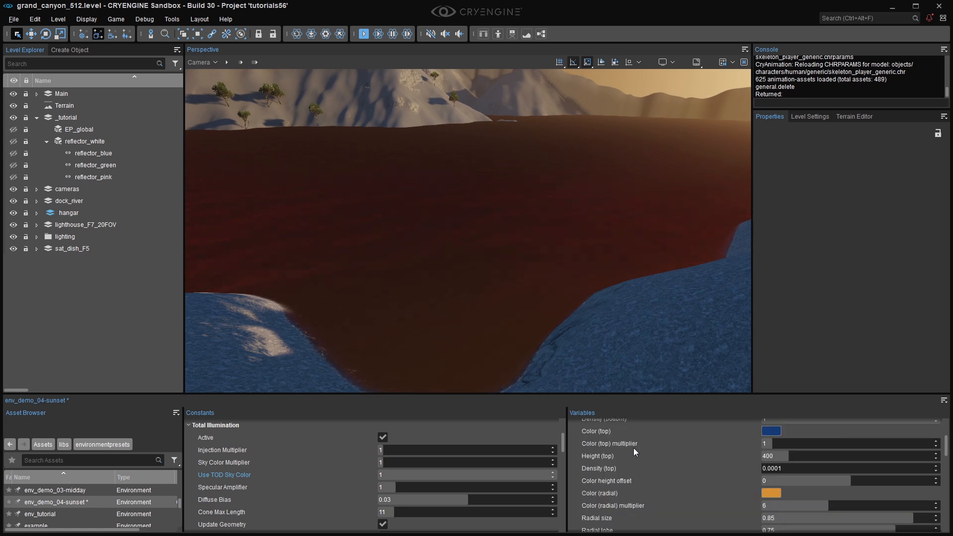
{"action": "scroll", "coordinate": [601, 433], "scroll_direction": "down", "scroll_amount": 3}
{"action": "scroll", "coordinate": [635, 454], "scroll_direction": "up", "scroll_amount": 5}
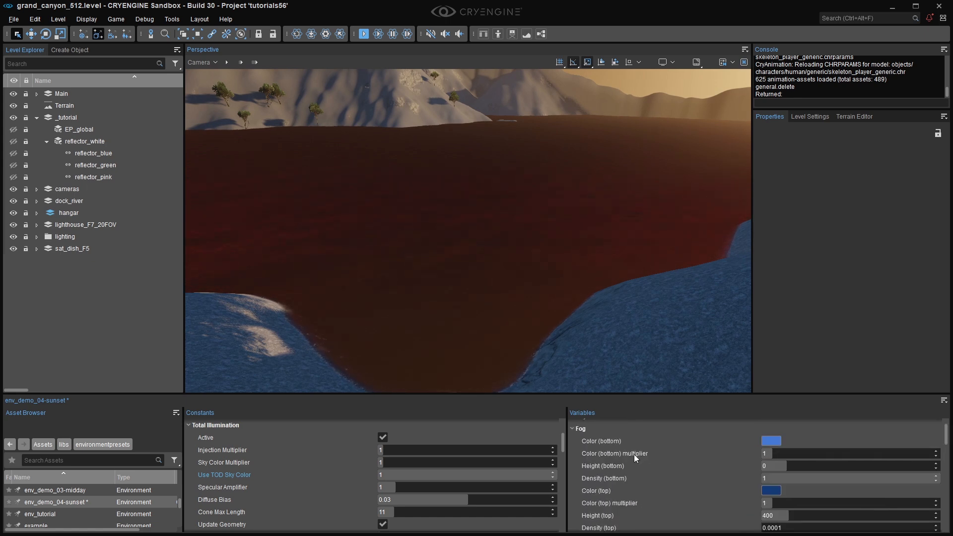
{"action": "scroll", "coordinate": [628, 449], "scroll_direction": "down", "scroll_amount": 2}
{"action": "scroll", "coordinate": [628, 448], "scroll_direction": "down", "scroll_amount": 5}
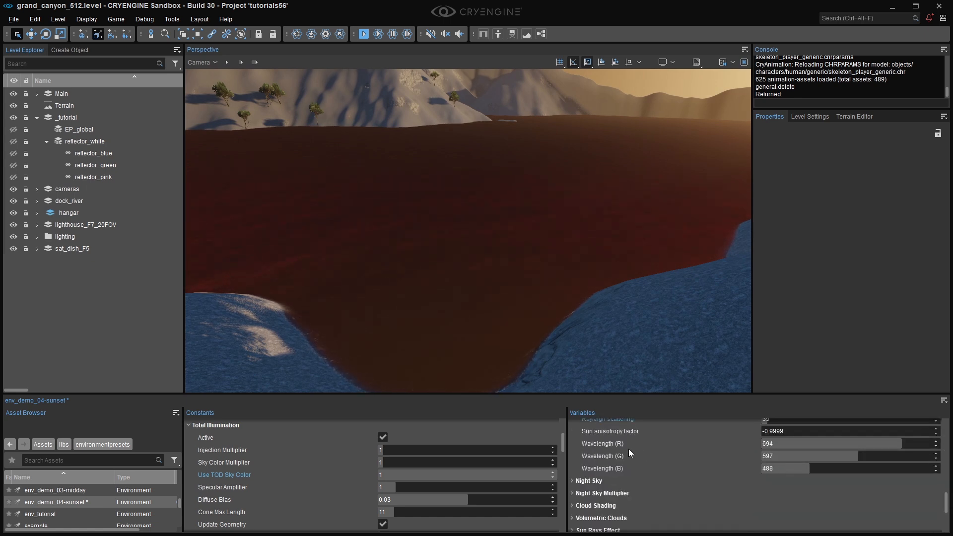
{"action": "scroll", "coordinate": [629, 449], "scroll_direction": "up", "scroll_amount": 2}
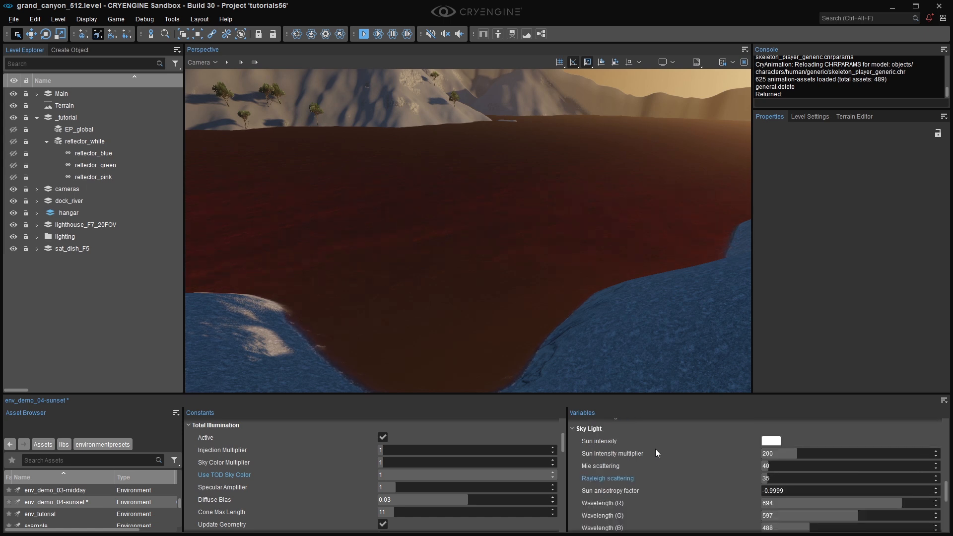
{"action": "left_click", "coordinate": [775, 441]}
{"action": "left_click_drag", "start_coordinate": [707, 299], "coordinate": [679, 228]}
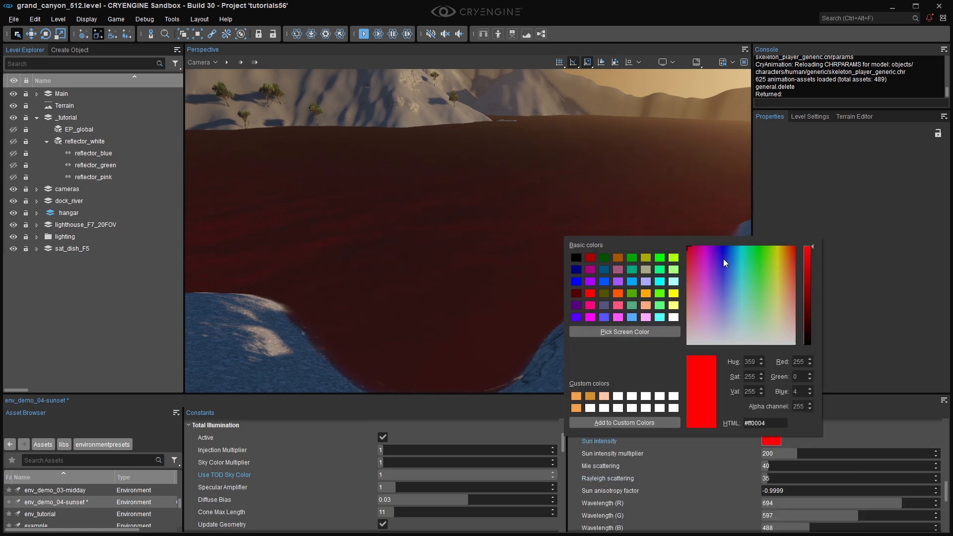
{"action": "left_click", "coordinate": [826, 211]}
Adjust the Sky Light sun intensity color within the near-white range, with the canyon lake and mountains in view.
{"action": "right_click_drag", "start_coordinate": [665, 245], "coordinate": [559, 225]}
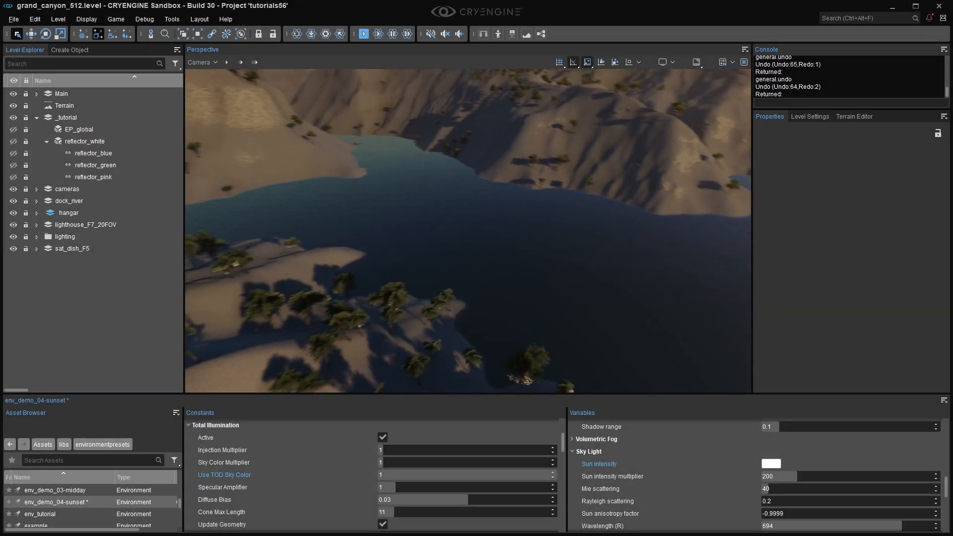
{"action": "right_click_drag", "start_coordinate": [689, 342], "coordinate": [689, 331]}
{"action": "key", "text": "s"}
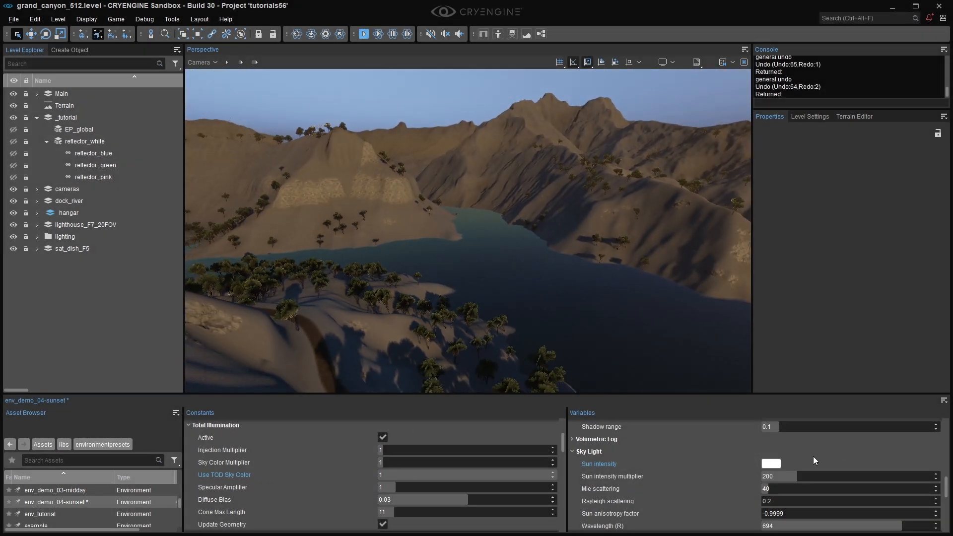
{"action": "left_click", "coordinate": [765, 463]}
{"action": "mouse_move", "coordinate": [742, 363]}
{"action": "left_mouse_down"}
{"action": "mouse_move", "coordinate": [706, 288]}
{"action": "mouse_move", "coordinate": [744, 451]}
{"action": "mouse_move", "coordinate": [643, 215]}
{"action": "mouse_move", "coordinate": [768, 365]}
{"action": "left_mouse_up"}
{"action": "left_click", "coordinate": [794, 522]}
{"action": "scroll", "coordinate": [728, 469], "scroll_direction": "up", "scroll_amount": 9}
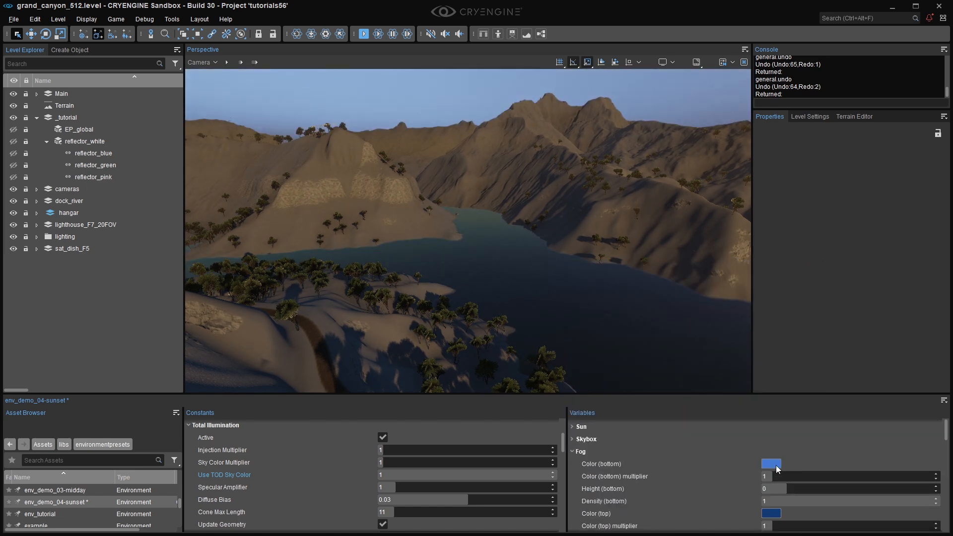
Look up e_volumetricfog in the console and try the dark red #780002 as the fog's Color (top).
{"action": "left_click", "coordinate": [770, 513]}
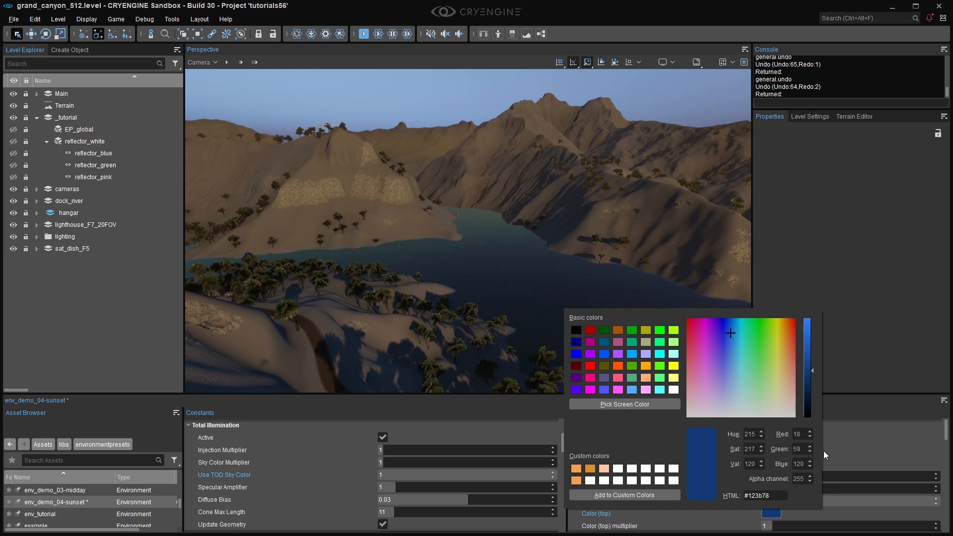
{"action": "left_click", "coordinate": [837, 446]}
{"action": "scroll", "coordinate": [837, 445], "scroll_direction": "down", "scroll_amount": 2}
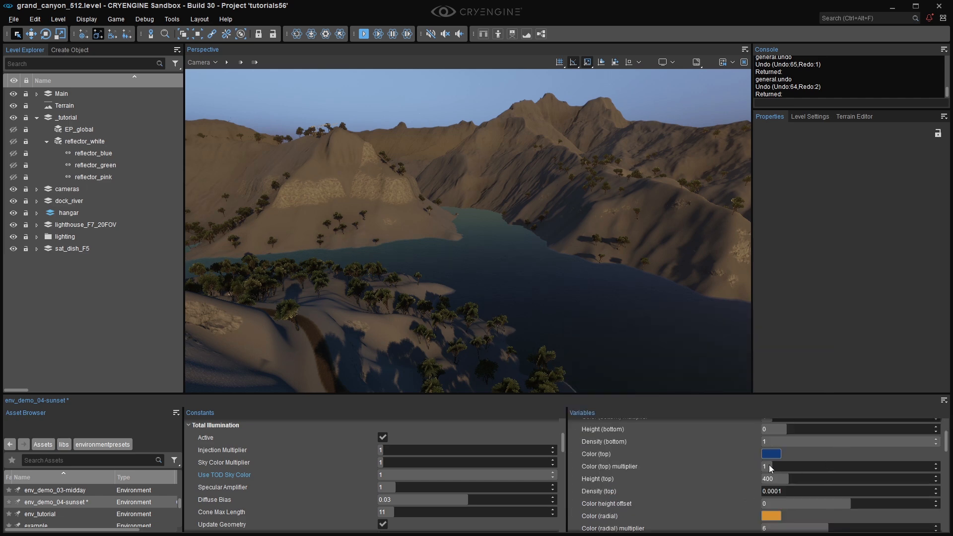
{"action": "type", "text": "e_volumetricfog"}
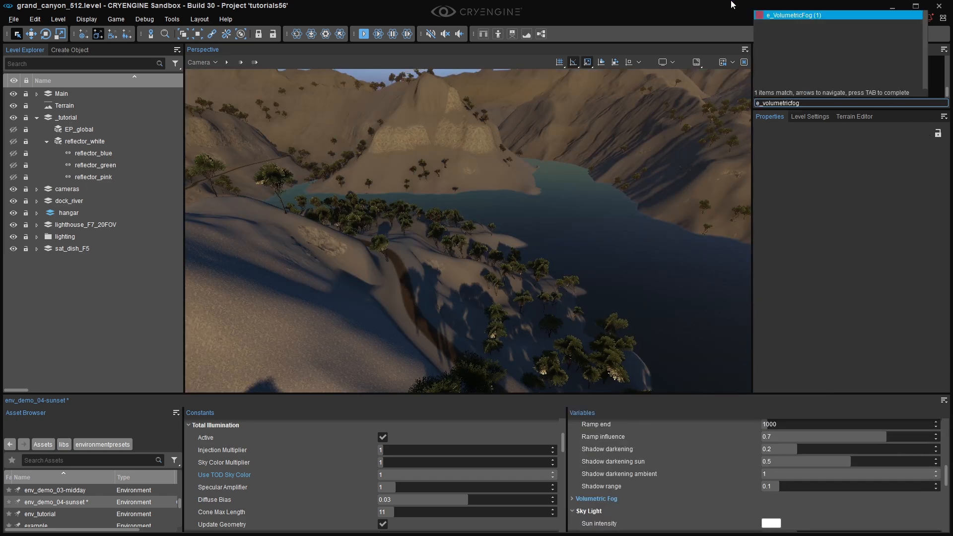
{"action": "key", "text": "Return"}
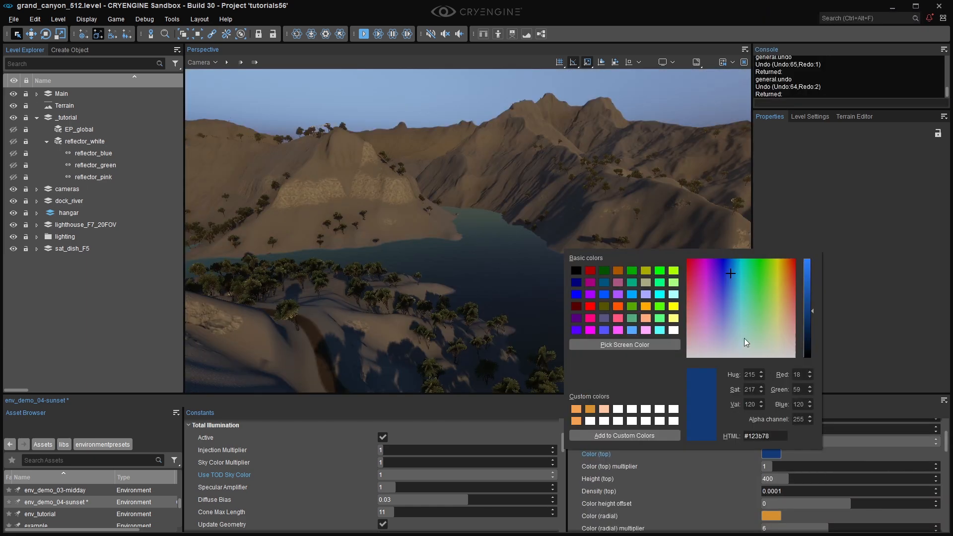
{"action": "left_click_drag", "start_coordinate": [744, 339], "coordinate": [681, 260]}
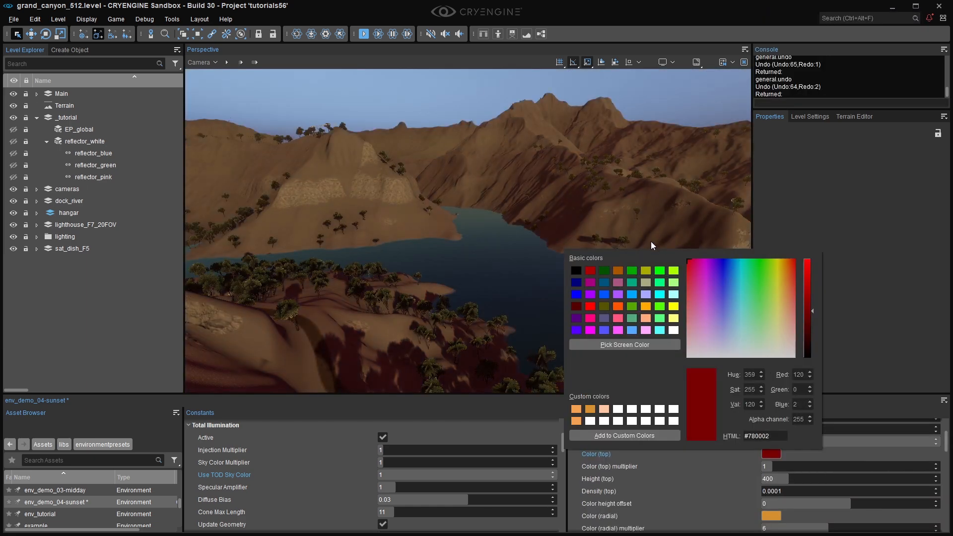
{"action": "right_click_drag", "start_coordinate": [514, 284], "coordinate": [472, 251]}
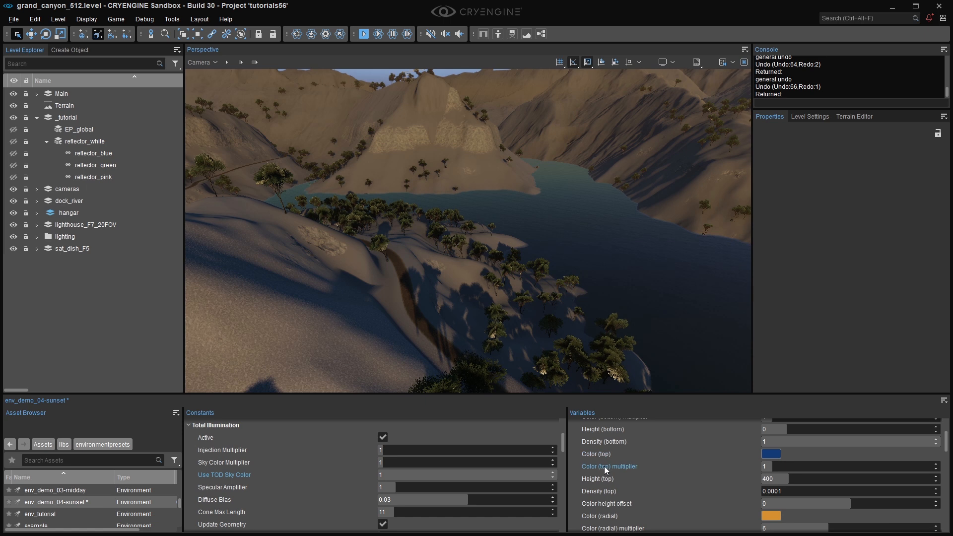
Look up the e_volumetricfog variable in the console and clear the entry.
{"action": "scroll", "coordinate": [641, 473], "scroll_direction": "down", "scroll_amount": 5}
{"action": "type", "text": "e_volumetricfog"}
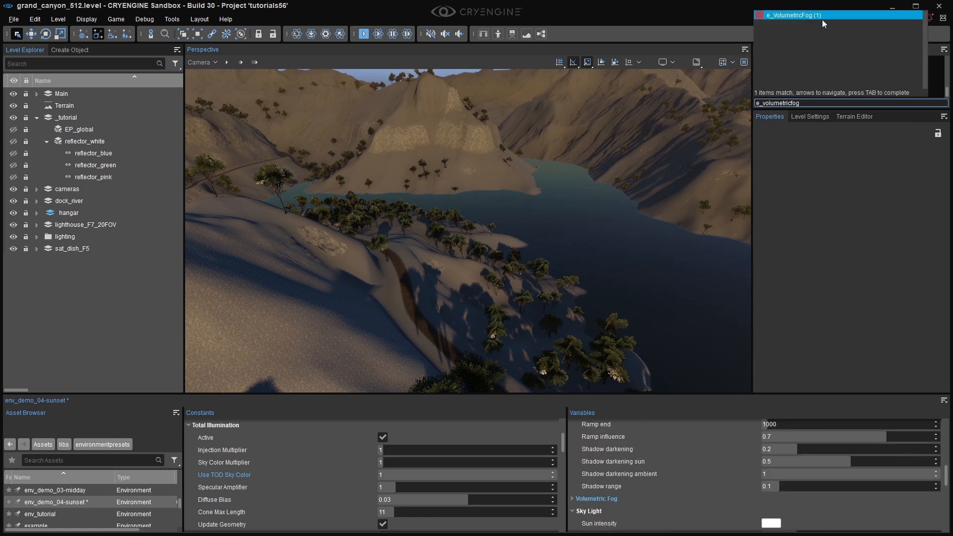
{"action": "left_click", "coordinate": [750, 301]}
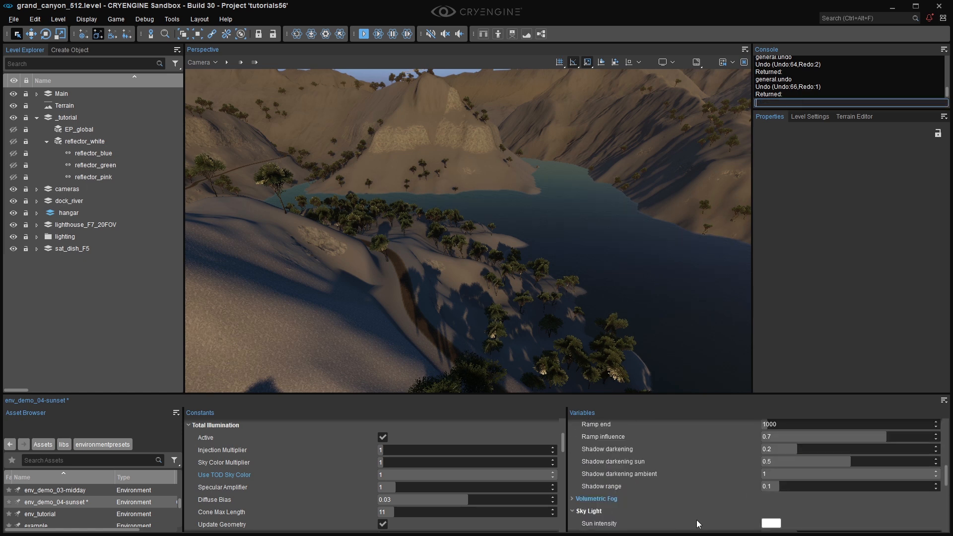
Set Use TOD Sky Color to 0 over the canyon lake, and return it to 1.
{"action": "scroll", "coordinate": [677, 500], "scroll_direction": "up", "scroll_amount": 5}
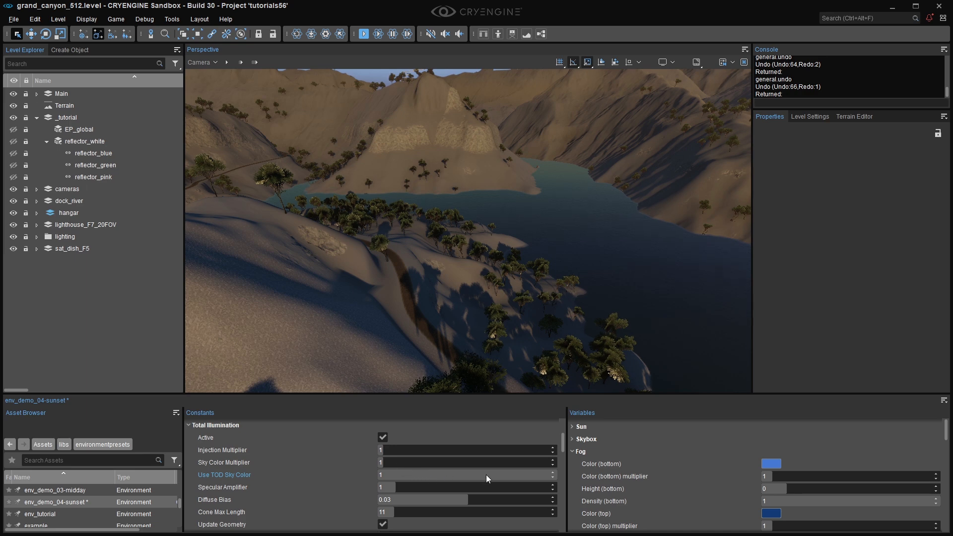
{"action": "left_click_drag", "start_coordinate": [487, 474], "coordinate": [379, 474]}
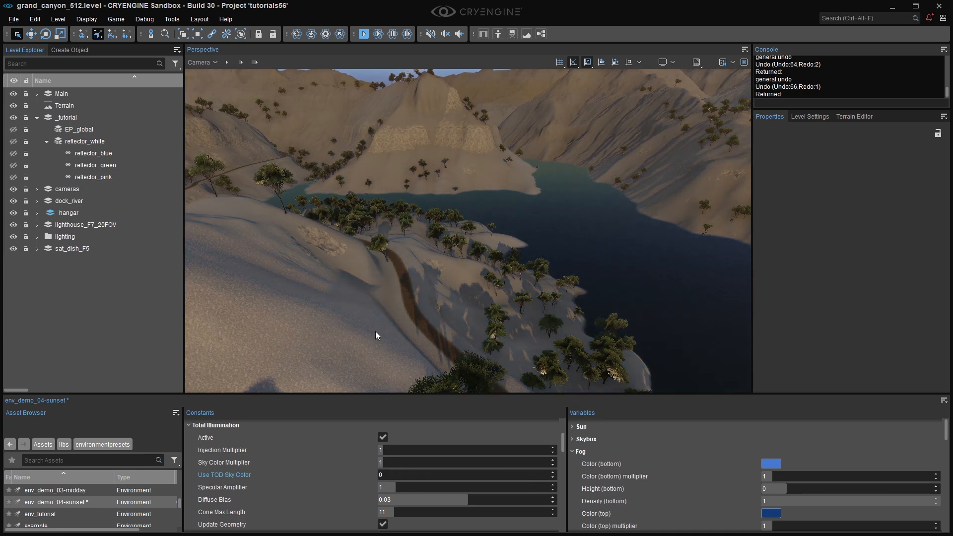
{"action": "left_click_drag", "start_coordinate": [385, 475], "coordinate": [557, 473]}
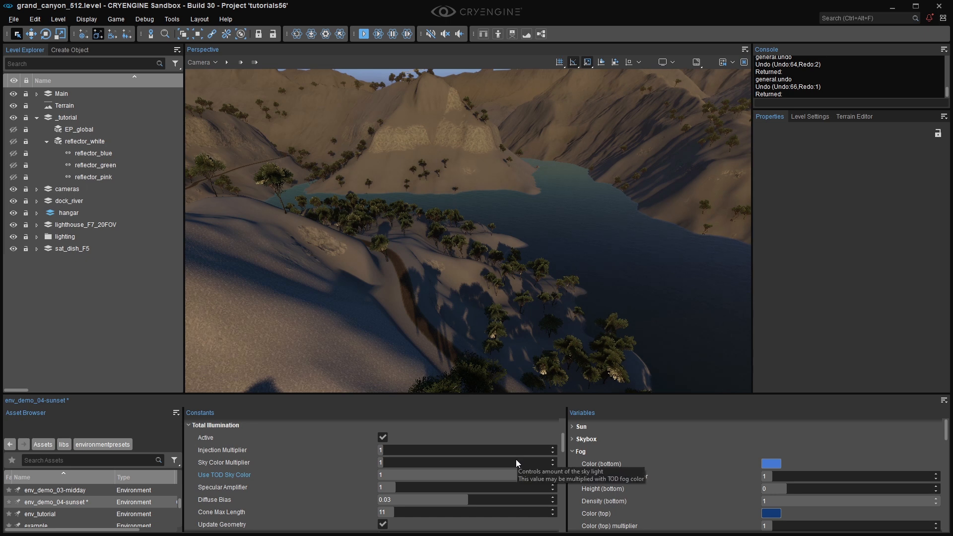
Try the darker navy #07172f as the fog's Color (top).
{"action": "scroll", "coordinate": [782, 484], "scroll_direction": "down", "scroll_amount": 2}
{"action": "left_click", "coordinate": [773, 454]}
{"action": "mouse_move", "coordinate": [807, 323]}
{"action": "left_mouse_down"}
{"action": "mouse_move", "coordinate": [807, 350]}
{"action": "mouse_move", "coordinate": [805, 259]}
{"action": "mouse_move", "coordinate": [807, 339]}
{"action": "left_mouse_up"}
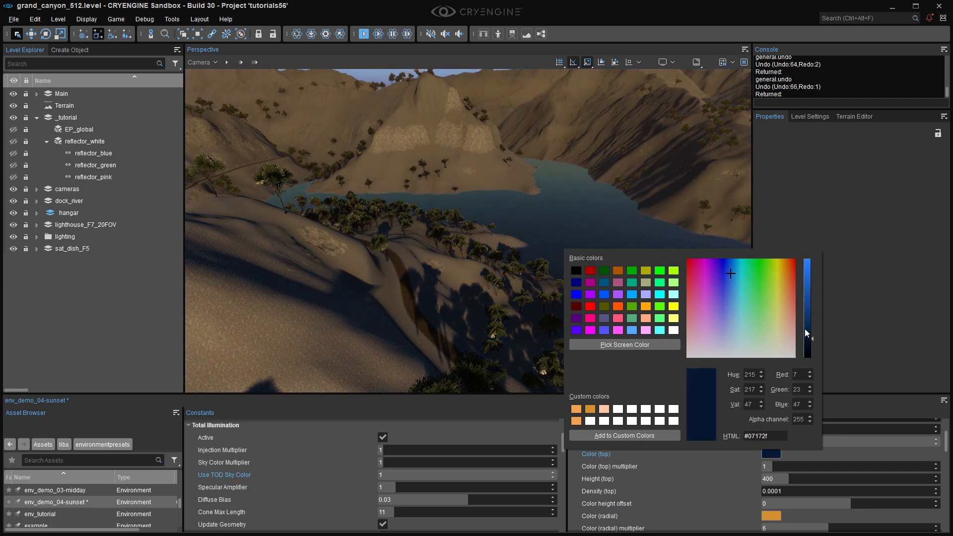
{"action": "key", "text": "Escape"}
Set the fog's Color (top) to the less saturated blue #334e78.
{"action": "mouse_move", "coordinate": [636, 305]}
{"action": "right_mouse_down"}
{"action": "mouse_move", "coordinate": [620, 304]}
{"action": "mouse_move", "coordinate": [637, 306]}
{"action": "right_mouse_up"}
{"action": "key", "text": "s"}
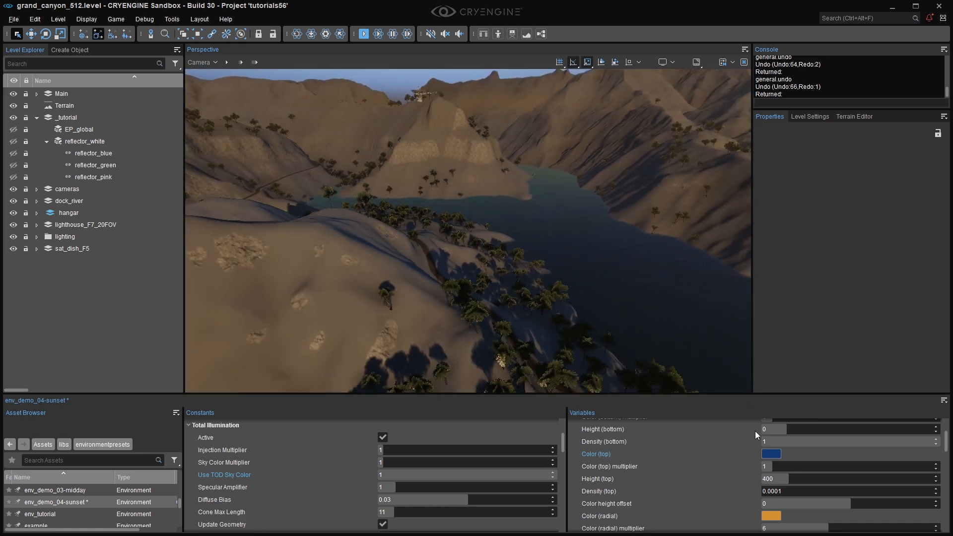
{"action": "left_click", "coordinate": [772, 454]}
{"action": "left_click_drag", "start_coordinate": [733, 281], "coordinate": [729, 302]}
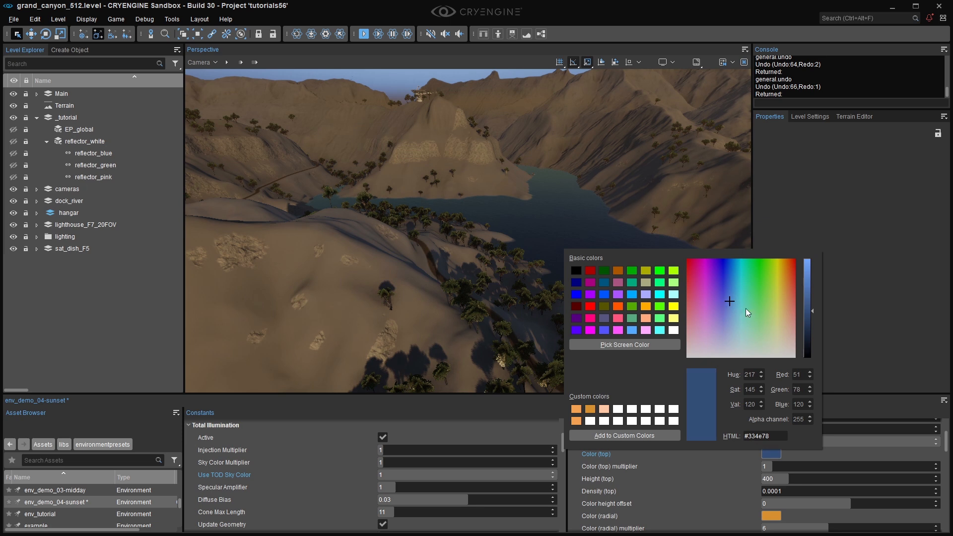
{"action": "left_click", "coordinate": [916, 309]}
{"action": "scroll", "coordinate": [784, 477], "scroll_direction": "up", "scroll_amount": 2}
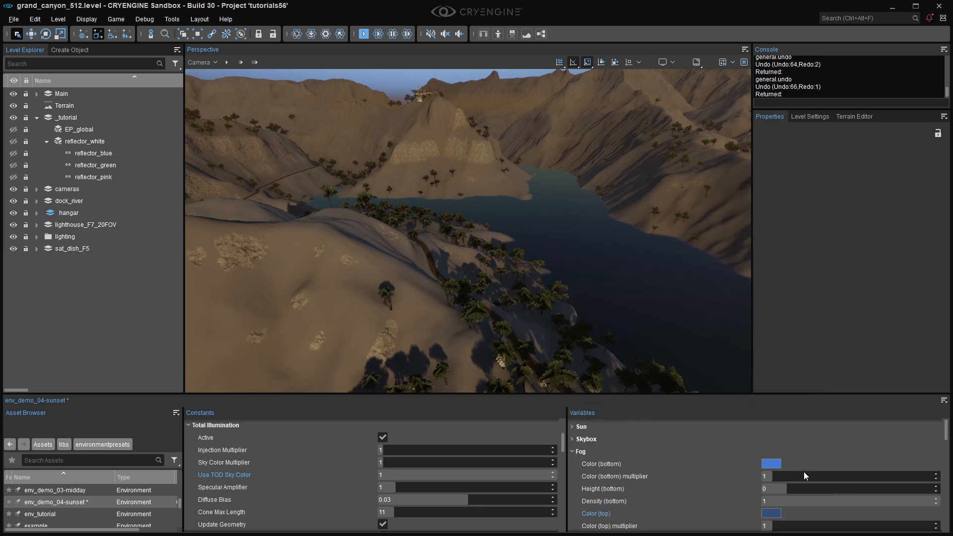
Expand the Sun settings and try another hue for the sun color.
{"action": "left_click", "coordinate": [571, 427]}
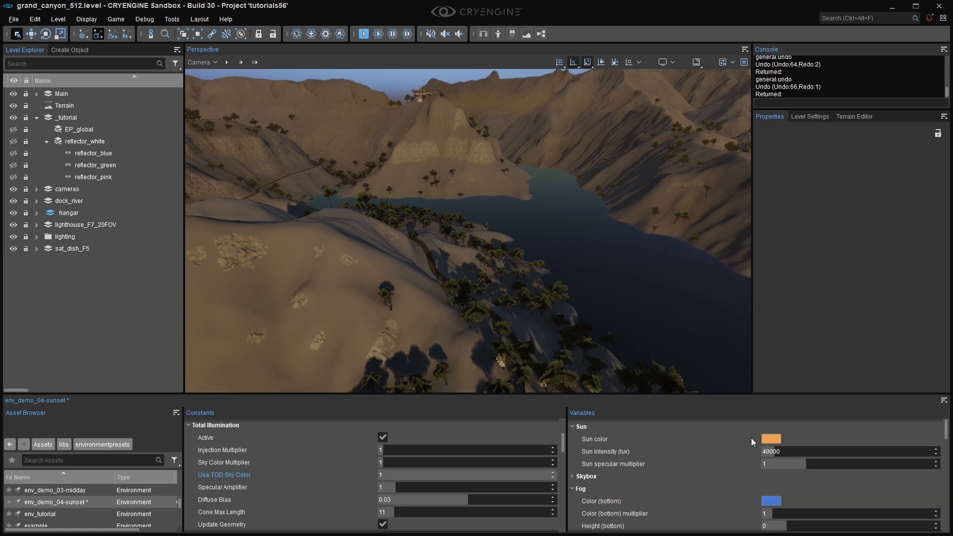
{"action": "left_click", "coordinate": [768, 439]}
{"action": "left_click_drag", "start_coordinate": [770, 319], "coordinate": [785, 288]}
{"action": "left_click", "coordinate": [828, 294]}
Raise the Sky Color Multiplier to about 10.87 over the canyon, and reset it to 1.
{"action": "left_click_drag", "start_coordinate": [472, 463], "coordinate": [462, 463]}
{"action": "left_click_drag", "start_coordinate": [397, 462], "coordinate": [442, 460]}
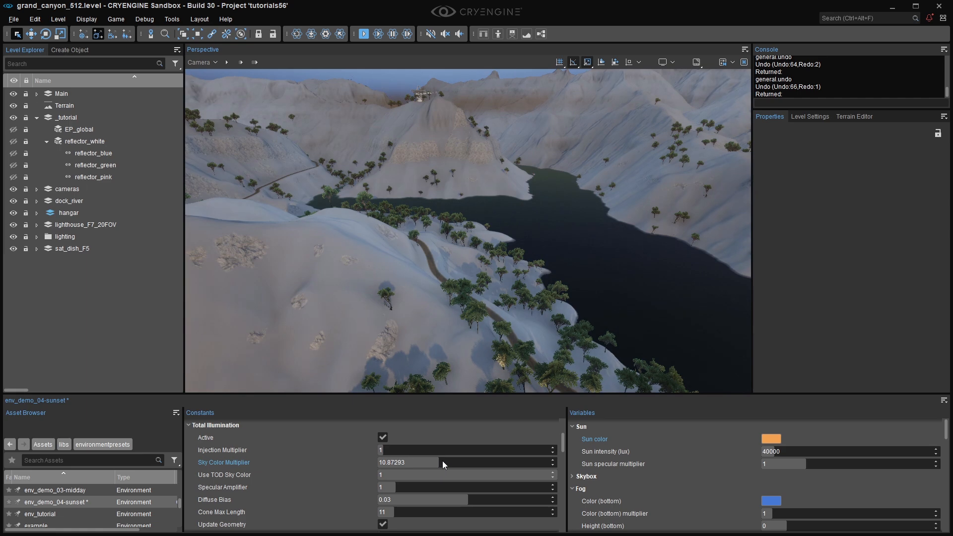
{"action": "key", "text": "1"}
{"action": "double_click", "coordinate": [505, 457]}
{"action": "type", "text": "1"}
{"action": "key", "text": "Return"}
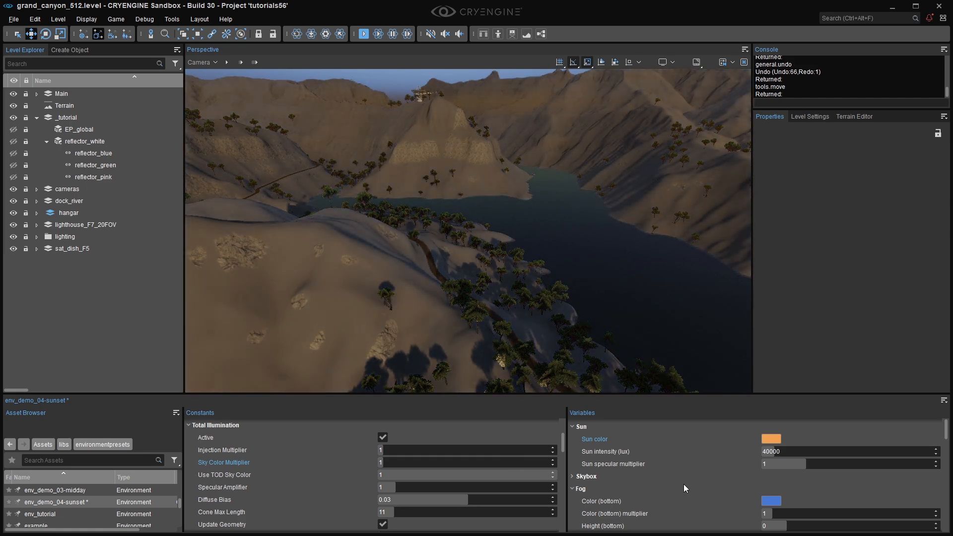
{"action": "scroll", "coordinate": [684, 484], "scroll_direction": "down", "scroll_amount": 2}
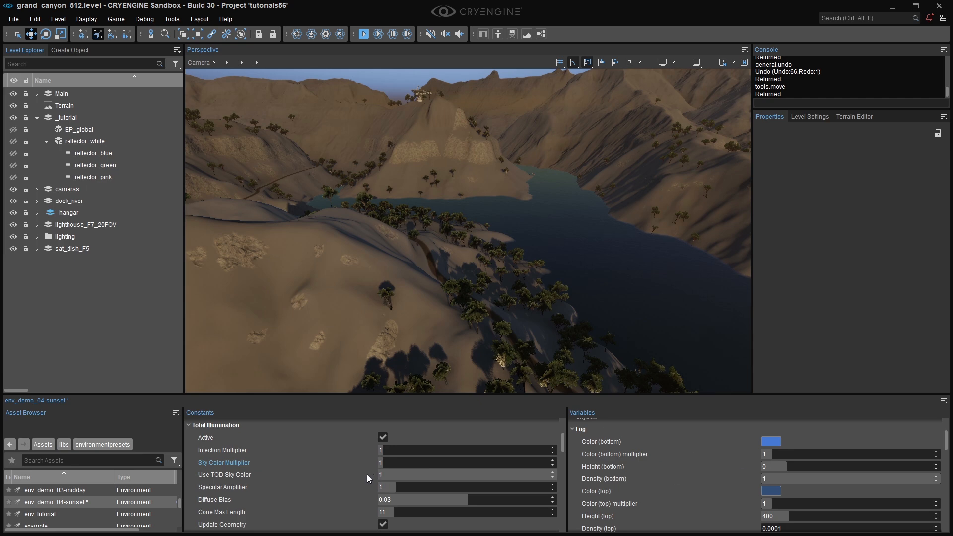
Try a higher Color (top) multiplier for the fog over the canyon, and undo the change.
{"action": "left_click_drag", "start_coordinate": [774, 503], "coordinate": [918, 503]}
{"action": "key", "text": "ctrl+z"}
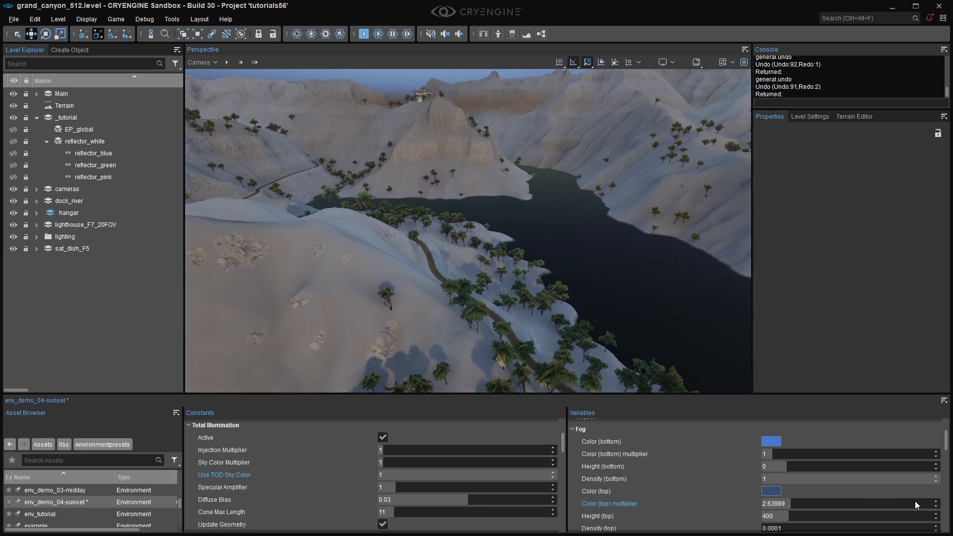
{"action": "key", "text": "ctrl+z"}
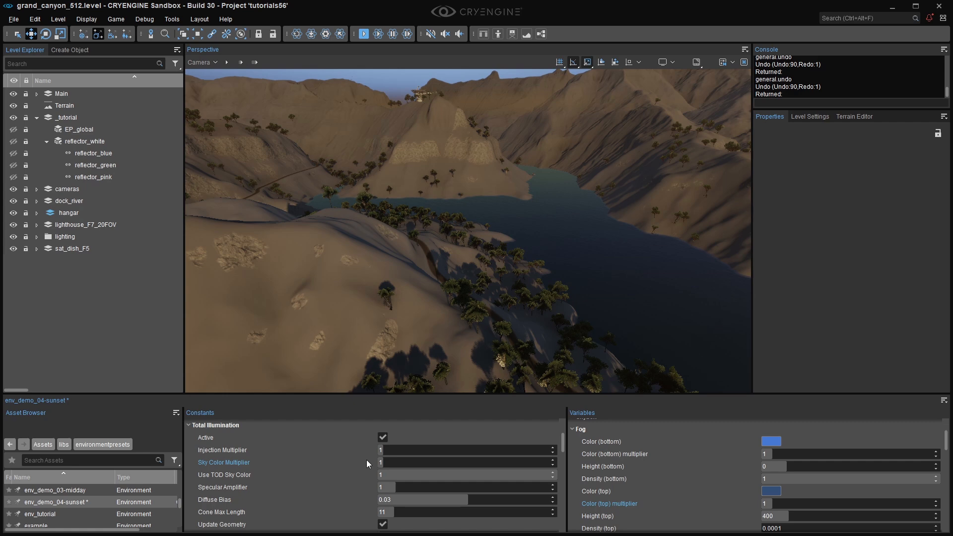
Alternate between raising the Sky Color Multiplier and the fog's Color (top) multiplier over the canyon, undoing the changes for comparison.
{"action": "left_click_drag", "start_coordinate": [383, 462], "coordinate": [426, 463]}
{"action": "key", "text": "ctrl+z"}
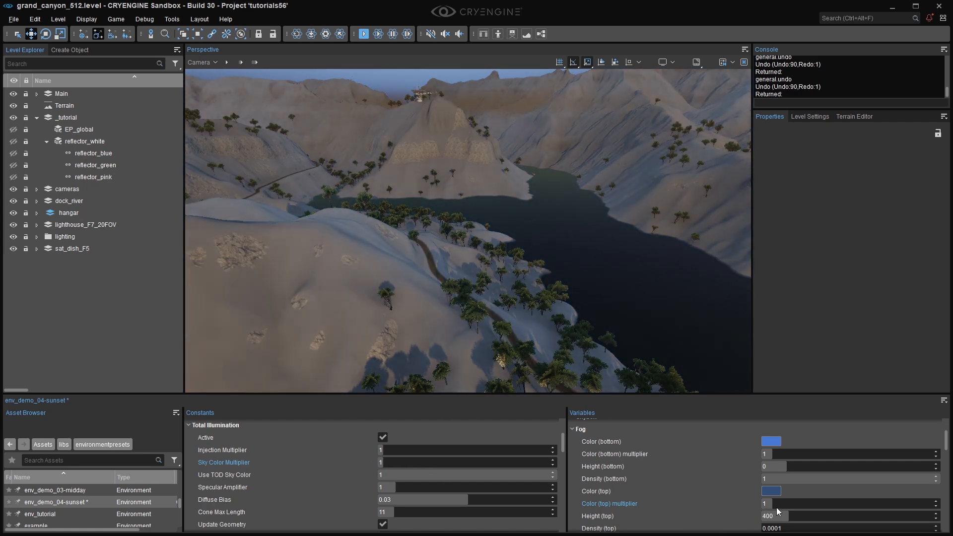
{"action": "left_click_drag", "start_coordinate": [776, 501], "coordinate": [875, 500]}
{"action": "key", "text": "ctrl+z"}
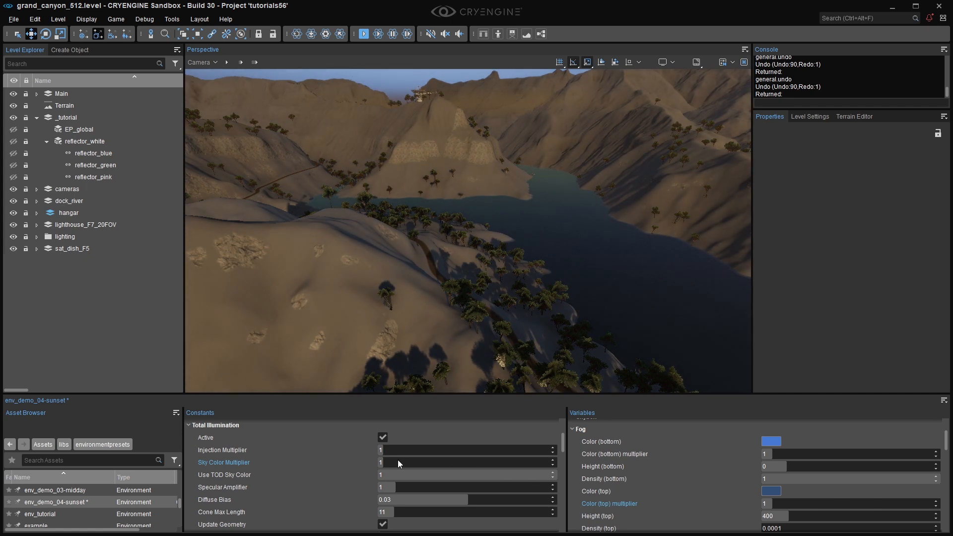
{"action": "left_click", "coordinate": [415, 462]}
{"action": "key", "text": "Return"}
{"action": "left_click_drag", "start_coordinate": [776, 506], "coordinate": [786, 504]}
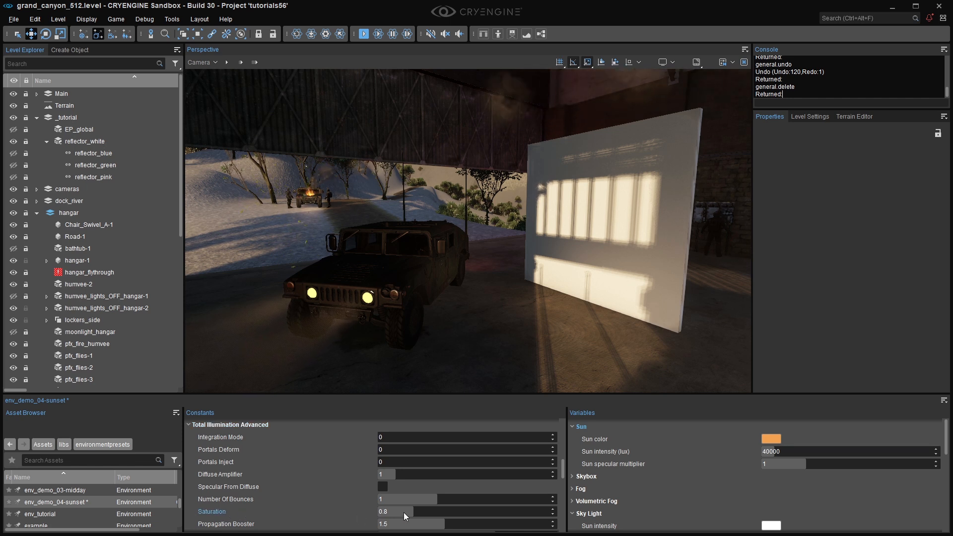
Raise the Total Illumination Advanced Saturation to 4 in the hangar scene, and set it back to 0.8.
{"action": "left_click_drag", "start_coordinate": [404, 511], "coordinate": [625, 508]}
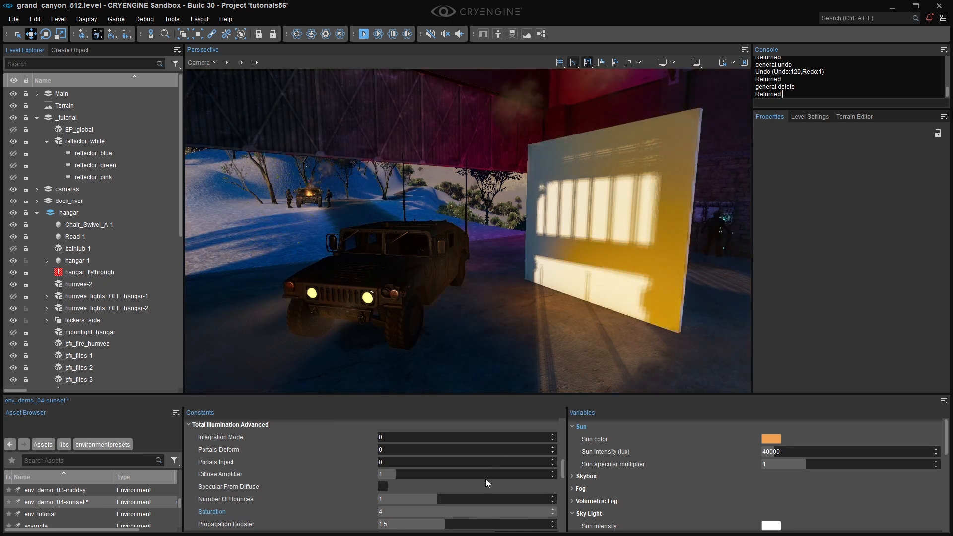
{"action": "left_click", "coordinate": [476, 510]}
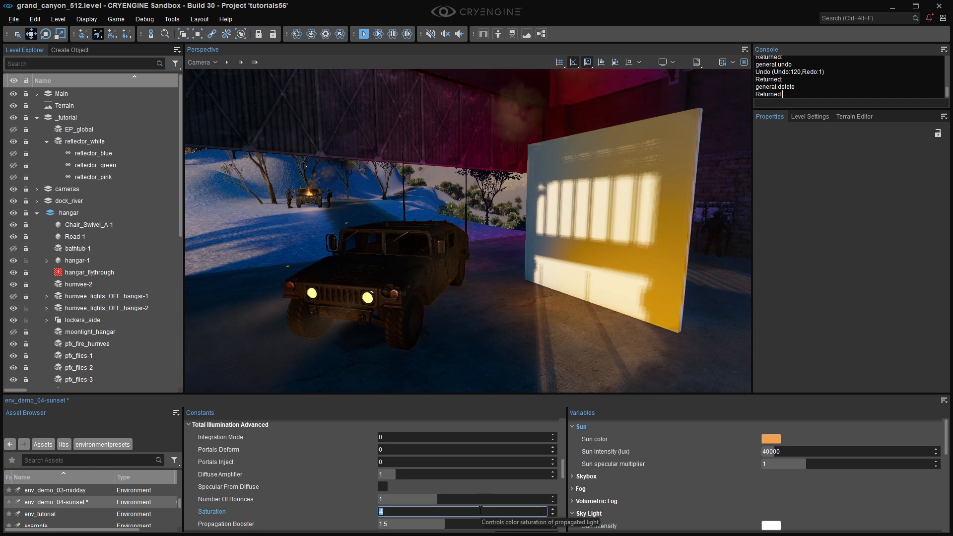
{"action": "type", "text": ".8"}
{"action": "key", "text": "Return"}
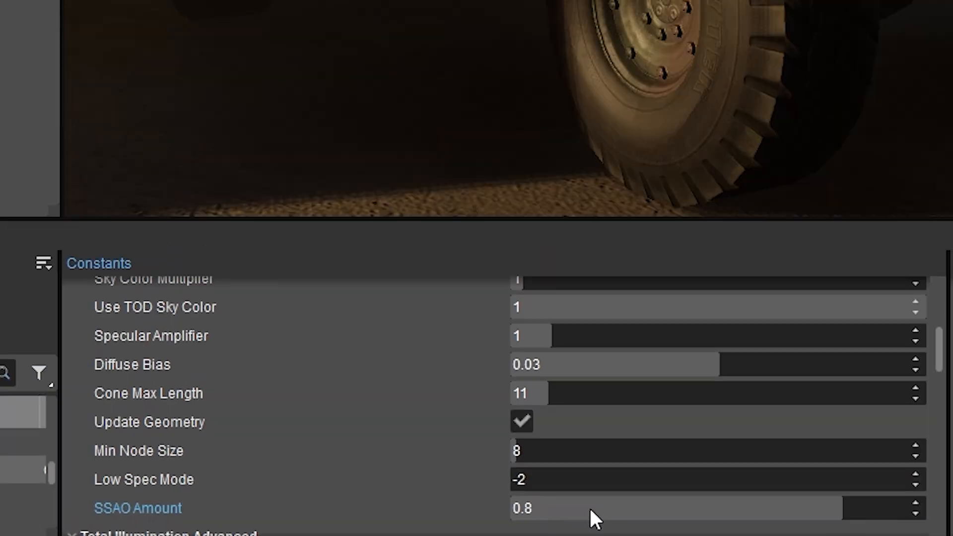
Lower the SSAO Amount to about 0.36 on the humvee view, and undo the change.
{"action": "left_click_drag", "start_coordinate": [771, 503], "coordinate": [595, 502]}
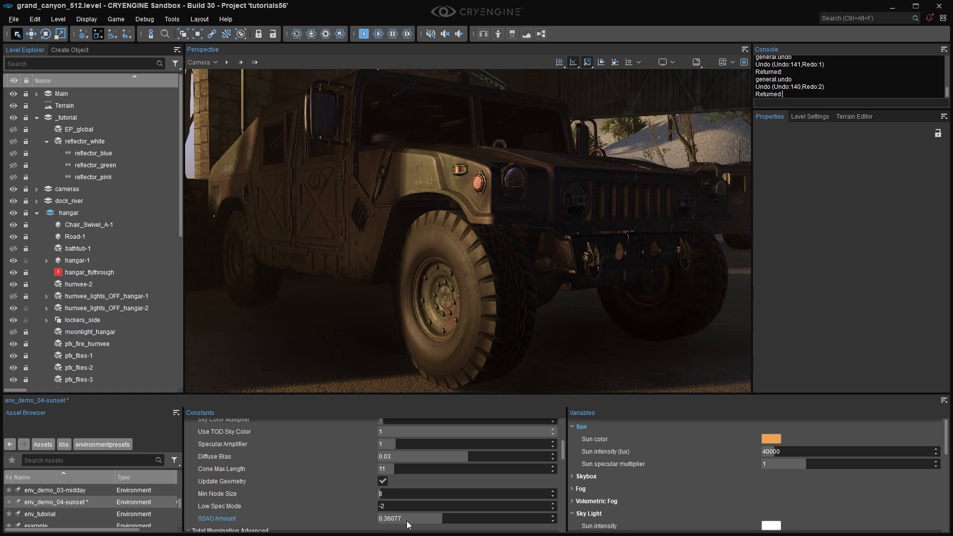
{"action": "key", "text": "ctrl+z"}
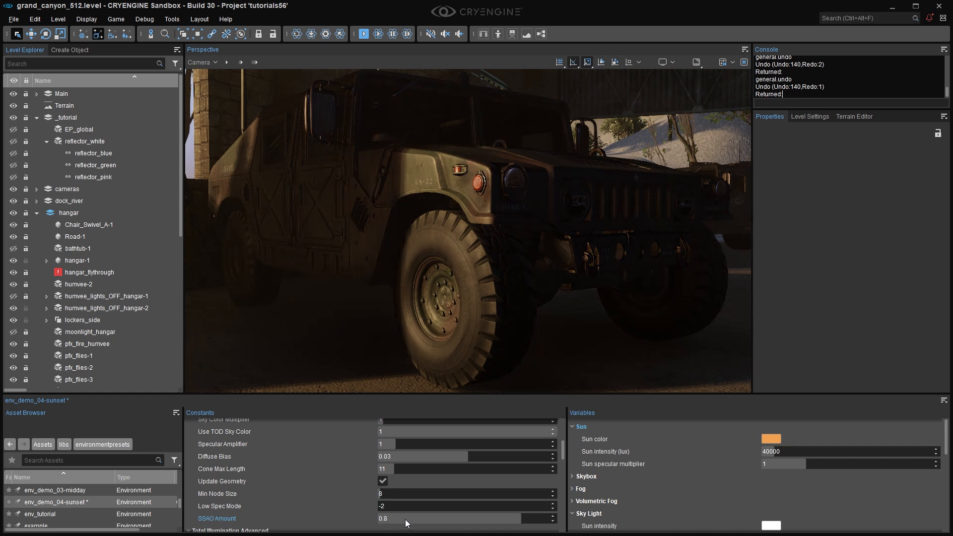
Enlarge the console and switch SSDO off with r_ssdo 0 and back on with r_ssdo 1.
{"action": "left_click", "coordinate": [814, 103]}
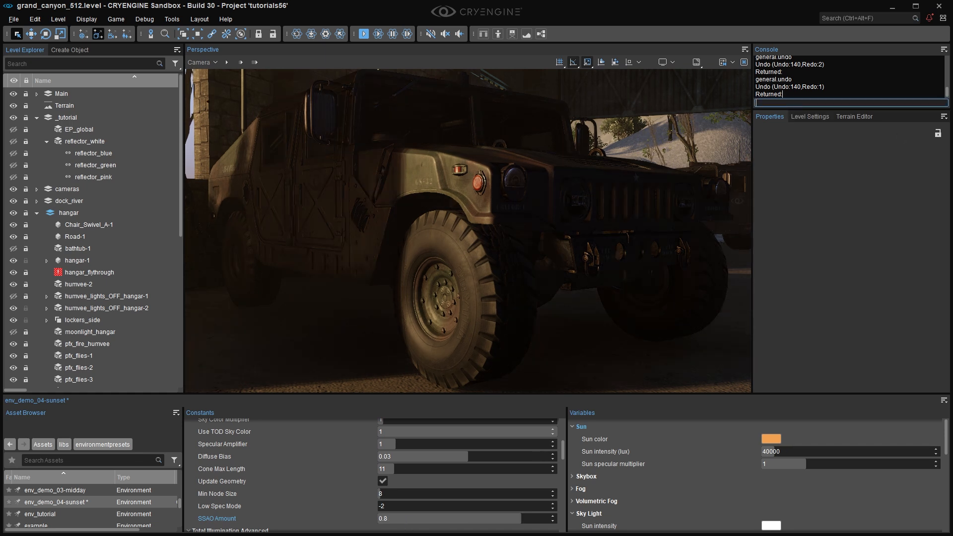
{"action": "type", "text": "ssdo"}
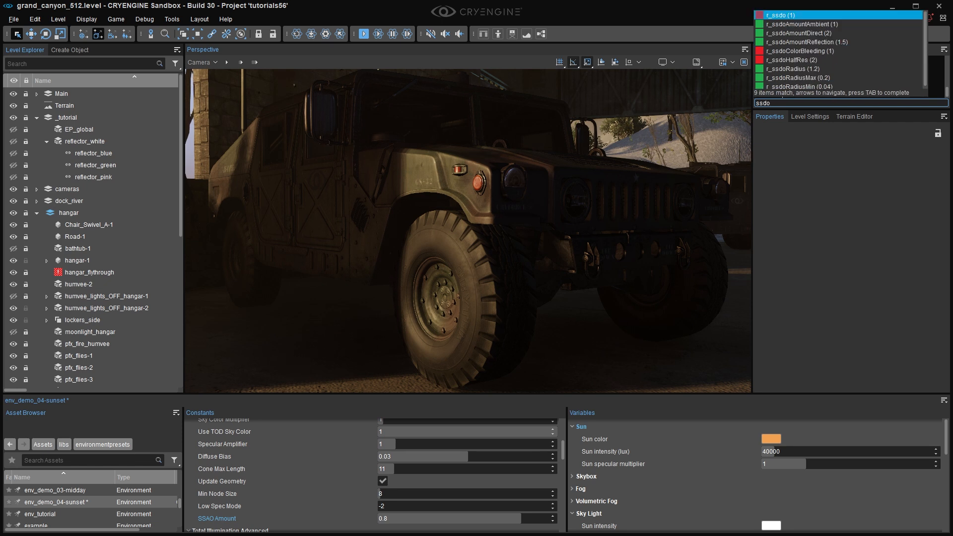
{"action": "left_click_drag", "start_coordinate": [879, 109], "coordinate": [888, 141]}
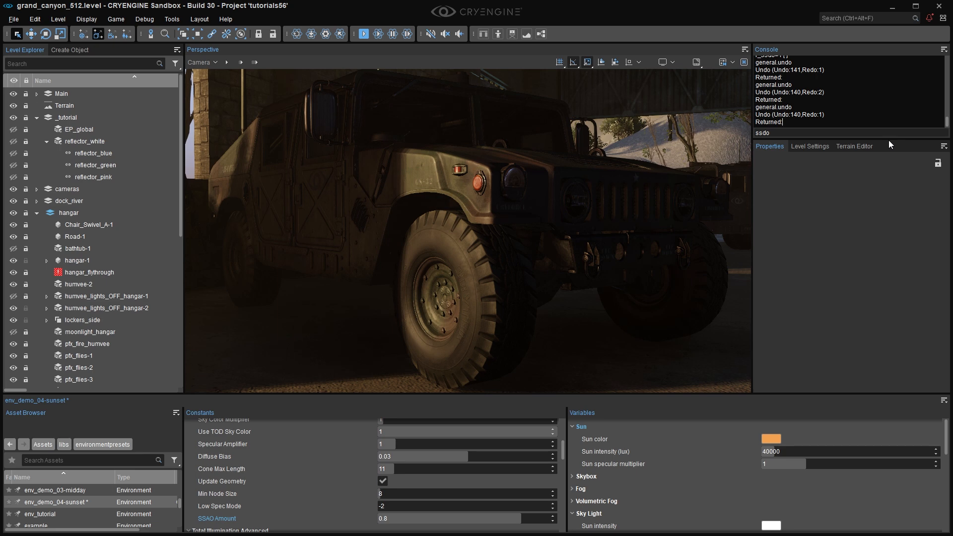
{"action": "left_click", "coordinate": [896, 133]}
{"action": "key", "text": "BackSpace"}
{"action": "type", "text": "o"}
{"action": "key", "text": "Return"}
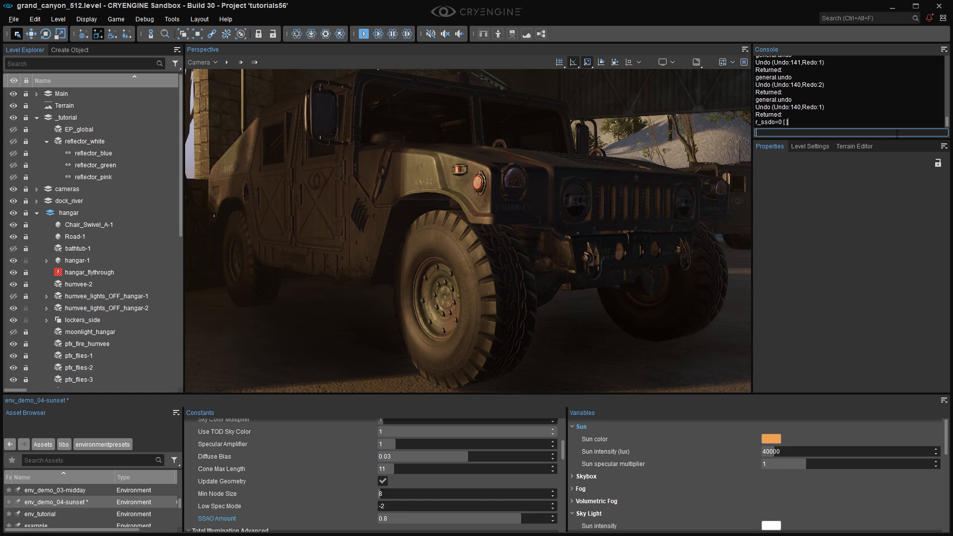
{"action": "type", "text": "r_ssdo 1"}
{"action": "key", "text": "Return"}
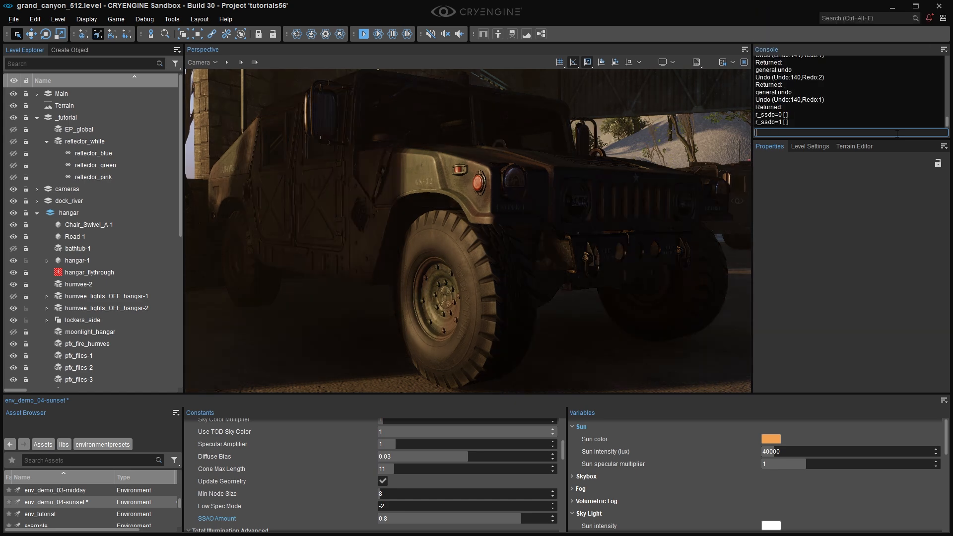
Set the console variable r_ssdoAmountAmbient to 10.
{"action": "type", "text": "ssdo"}
{"action": "key", "text": "Down"}
{"action": "key", "text": "Tab"}
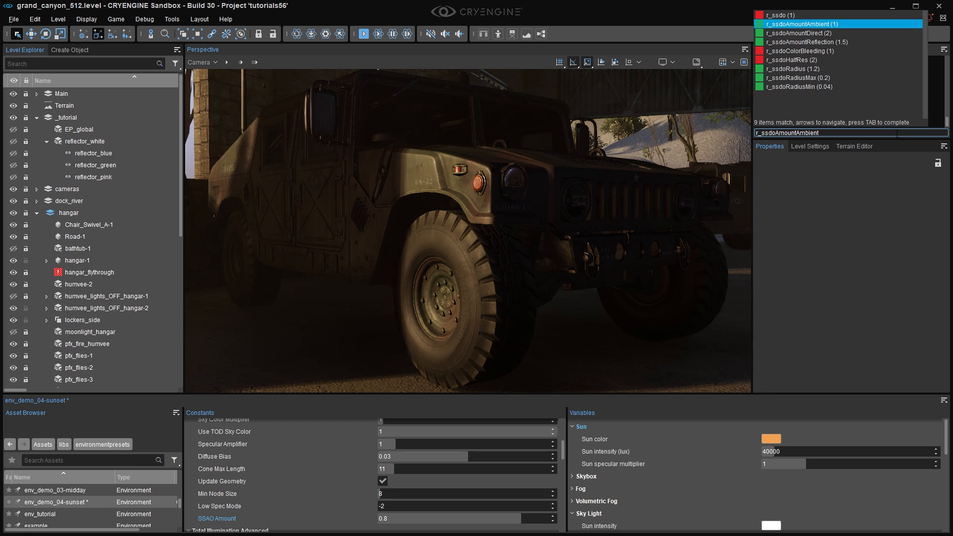
{"action": "type", "text": "1"}
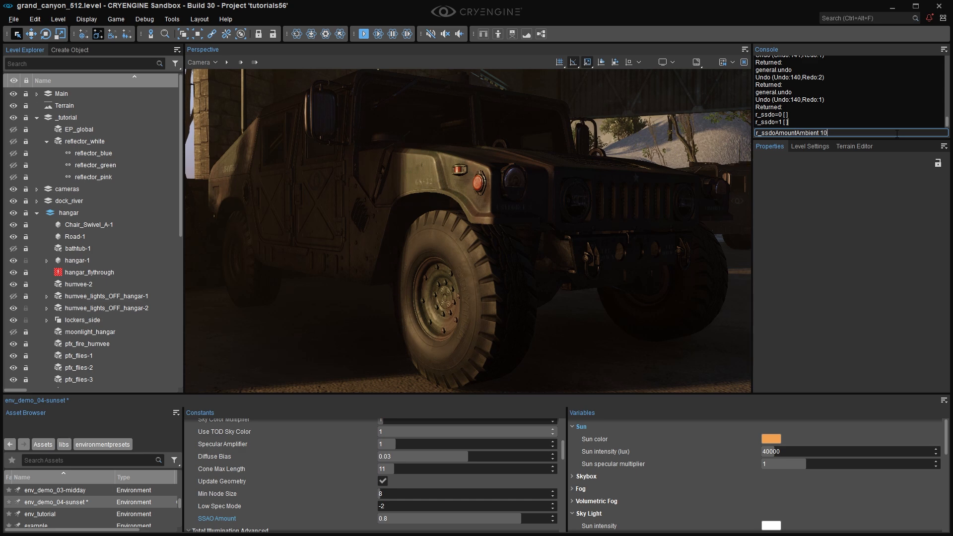
{"action": "type", "text": "0"}
{"action": "key", "text": "Return"}
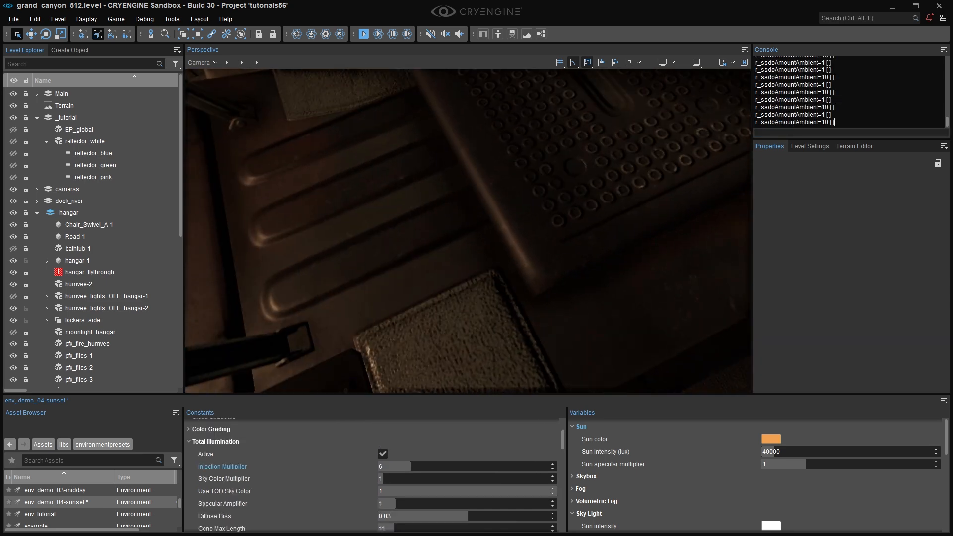
Alternate r_ssdoAmountAmbient between 1 and 10 in the console to compare the ambient occlusion in the close-up interior view.
{"action": "key", "text": "Up"}
{"action": "key", "text": "Up"}
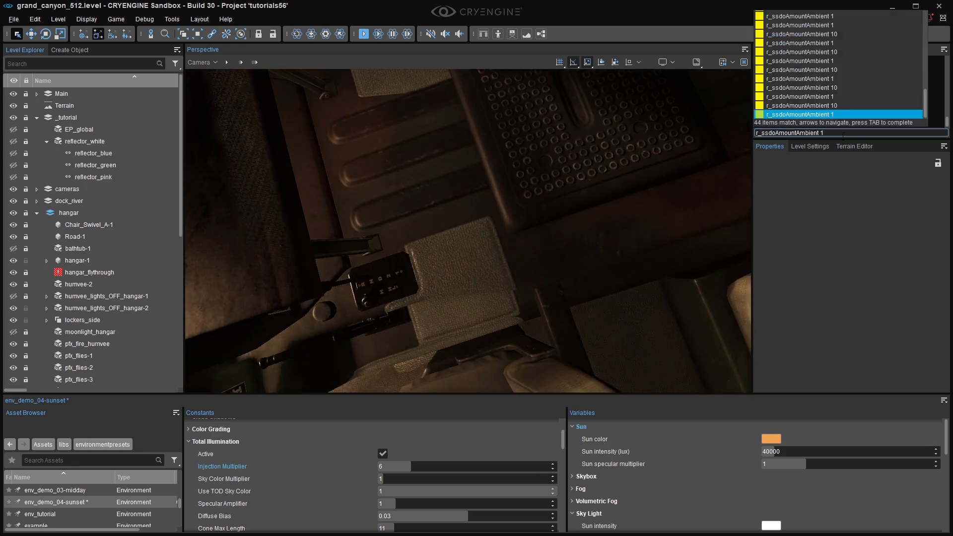
{"action": "key", "text": "Return"}
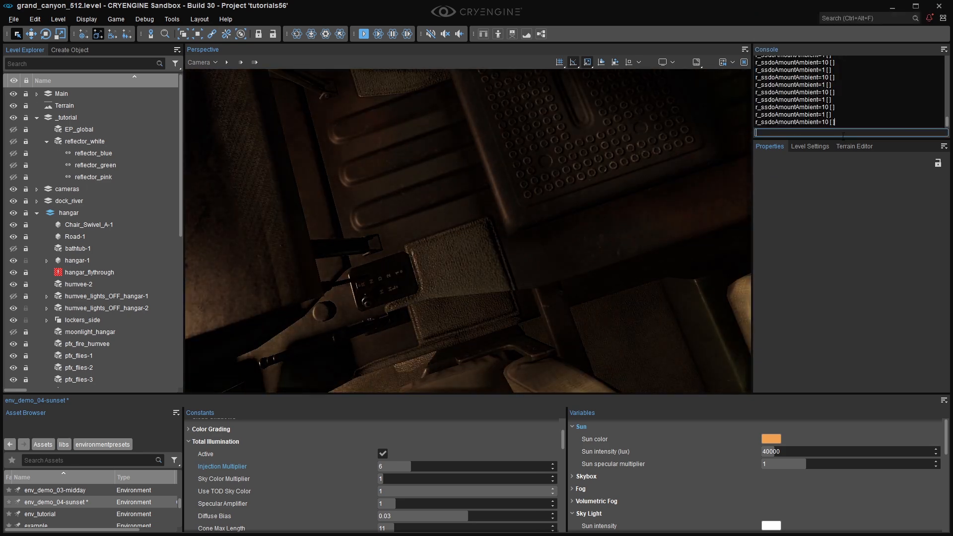
{"action": "key", "text": "Up"}
{"action": "key", "text": "Up"}
{"action": "key", "text": "Return"}
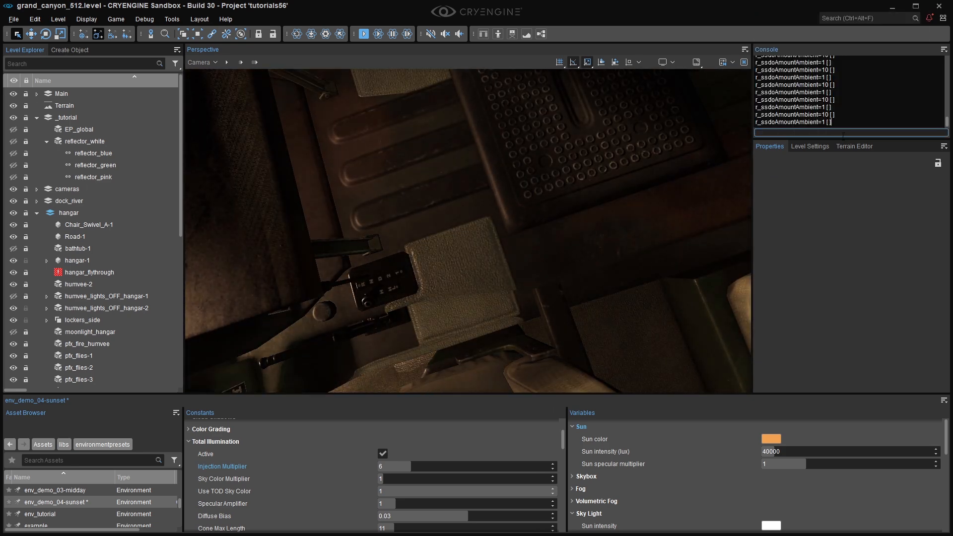
{"action": "key", "text": "Up"}
{"action": "key", "text": "Up"}
{"action": "key", "text": "Return"}
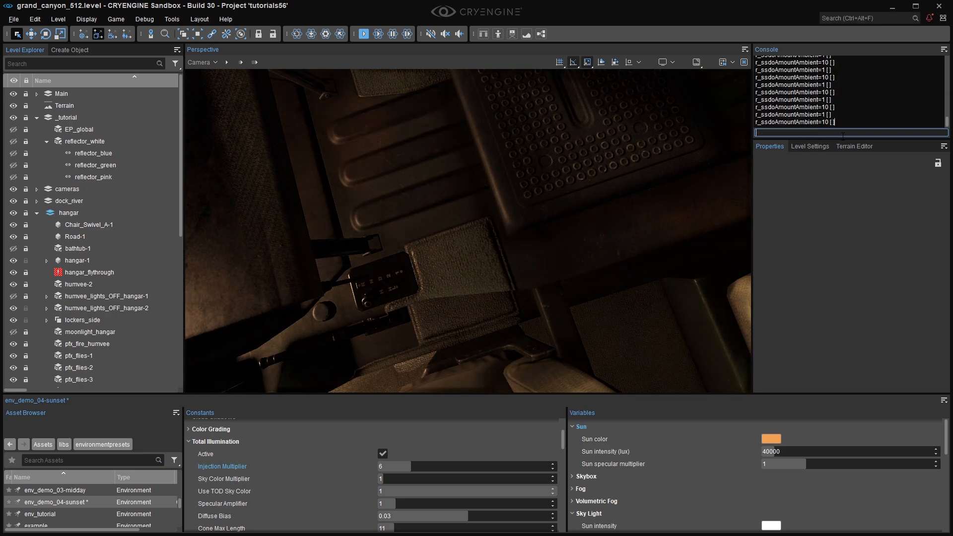
{"action": "key", "text": "Up"}
{"action": "key", "text": "Up"}
{"action": "key", "text": "Return"}
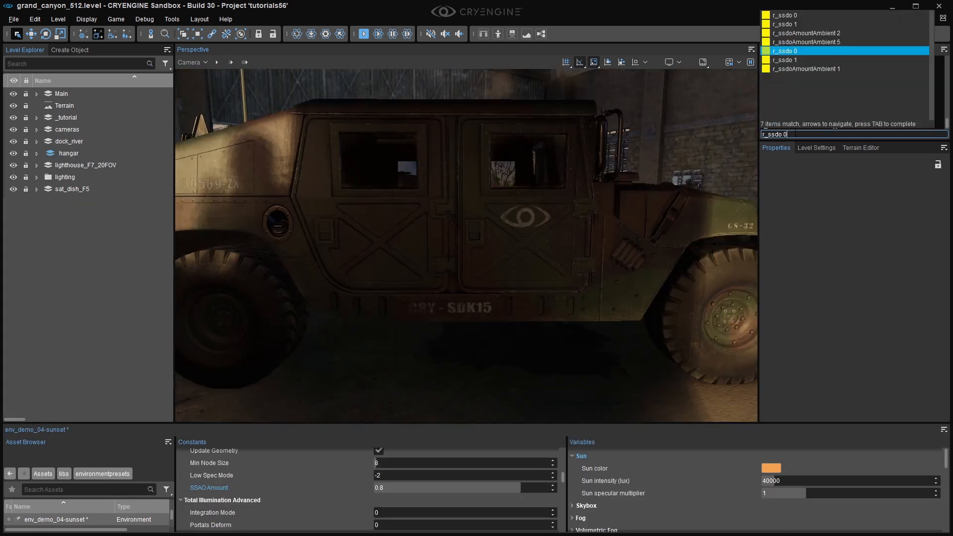
Compare the shading on the humvee's side by toggling r_ssdo between 0 and 1 and setting r_ssdoAmountAmbient to 5.
{"action": "key", "text": "Return"}
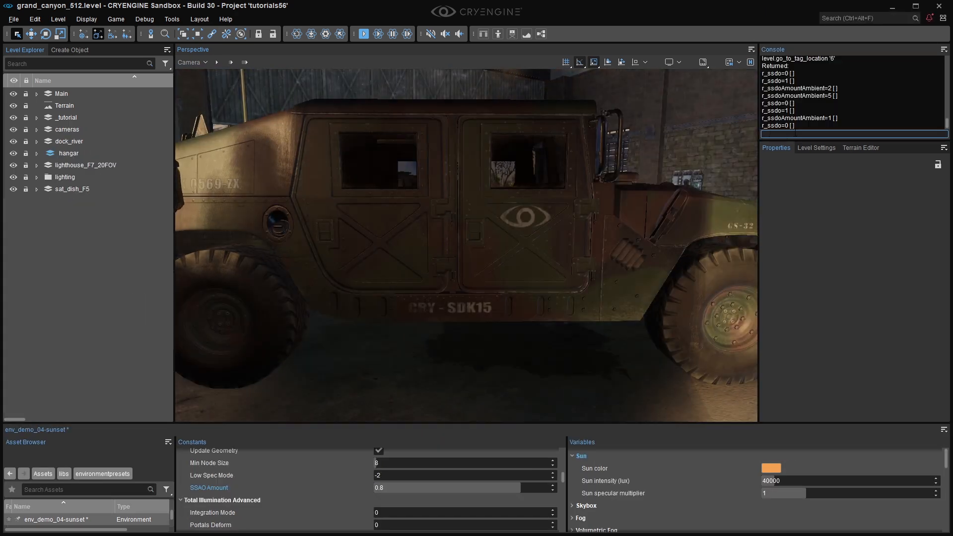
{"action": "key", "text": "Up"}
{"action": "key", "text": "Up"}
{"action": "key", "text": "Up"}
{"action": "key", "text": "Return"}
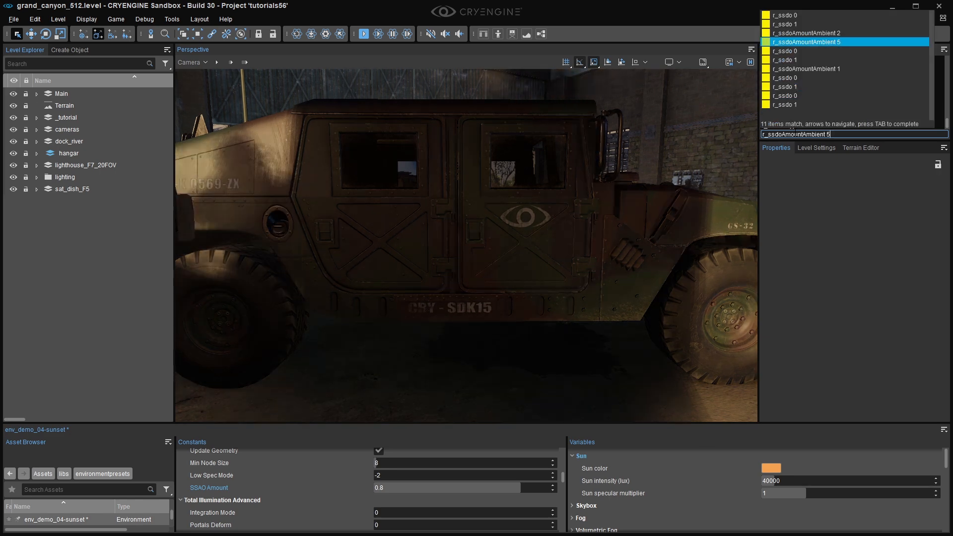
{"action": "key", "text": "Return"}
{"action": "key", "text": "Up"}
{"action": "key", "text": "Up"}
{"action": "key", "text": "Up"}
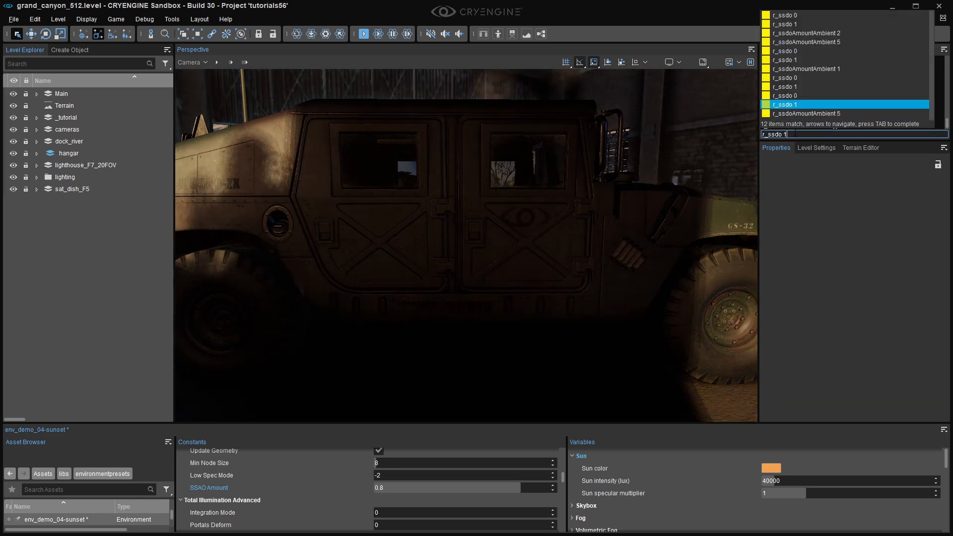
{"action": "key", "text": "Return"}
{"action": "key", "text": "Up"}
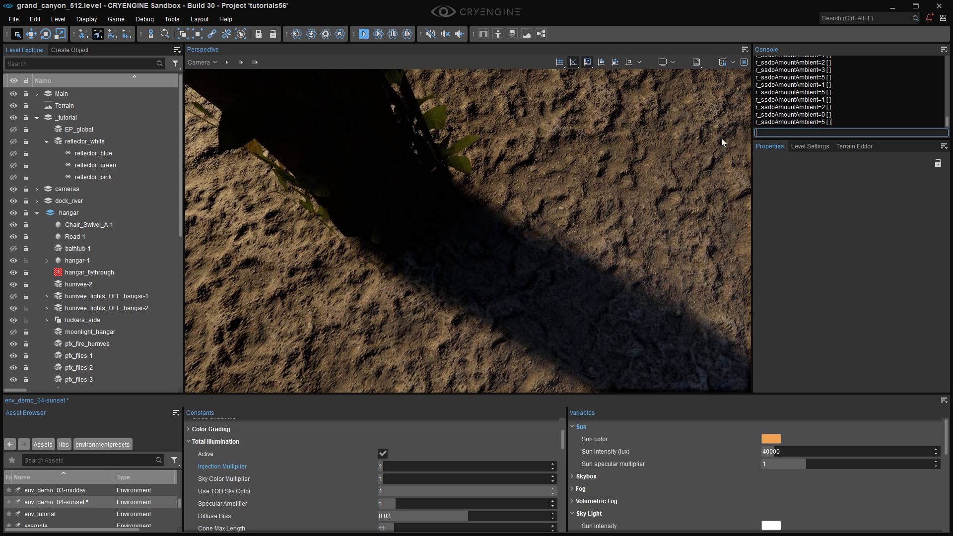
Look over the graphics quality presets and set r_ssdoHalfRes to 0 through the console.
{"action": "left_click", "coordinate": [86, 18]}
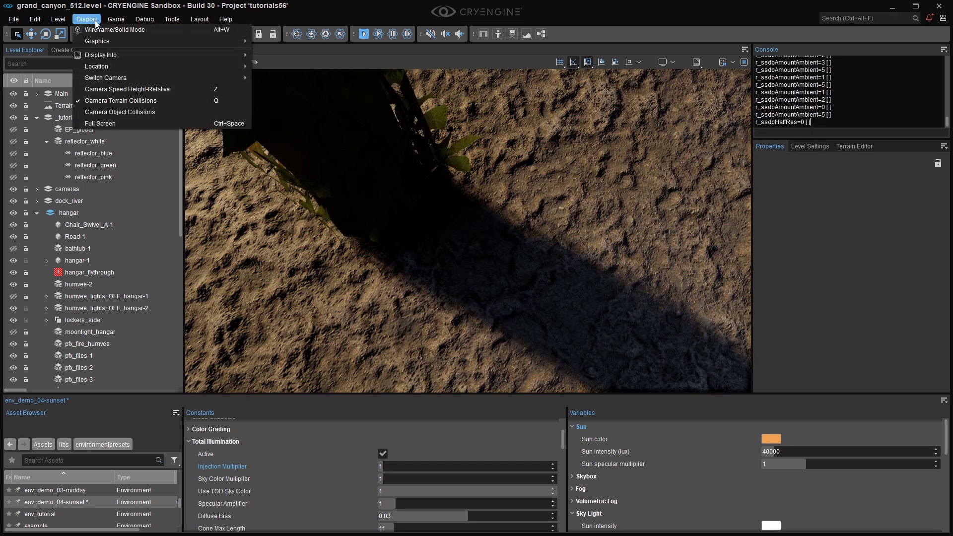
{"action": "mouse_move", "coordinate": [106, 42]}
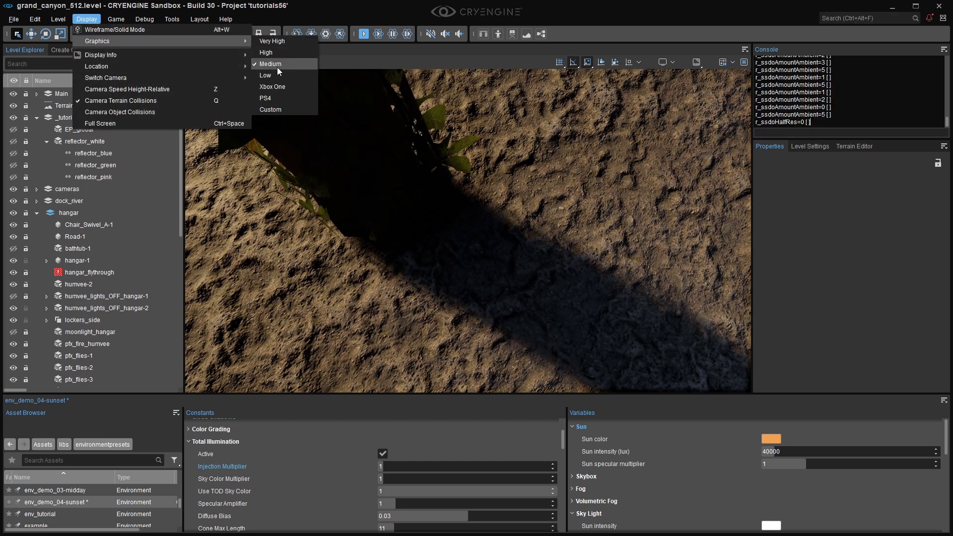
{"action": "left_click", "coordinate": [291, 78]}
{"action": "type", "text": "ssdoha"}
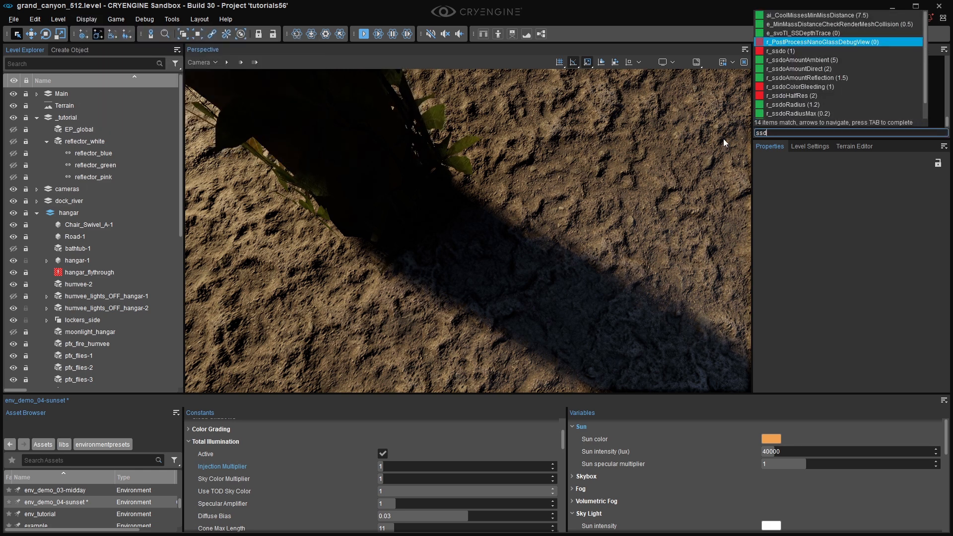
{"action": "key", "text": "Tab"}
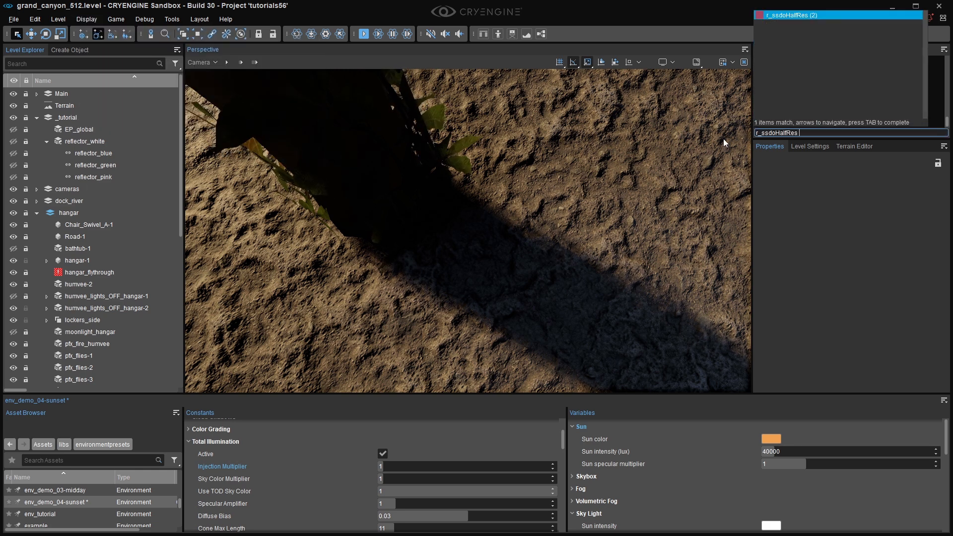
{"action": "key", "text": "Return"}
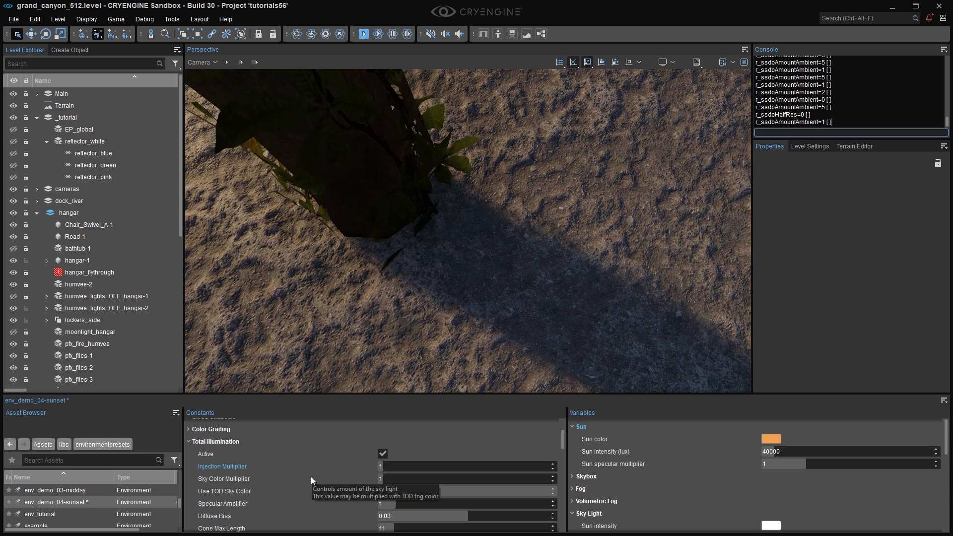
Vary the SSAO Amount to about 0.91 over the shadowed ground, and set it back to 0.8.
{"action": "scroll", "coordinate": [310, 477], "scroll_direction": "down", "scroll_amount": 2}
{"action": "left_click_drag", "start_coordinate": [406, 518], "coordinate": [519, 517]}
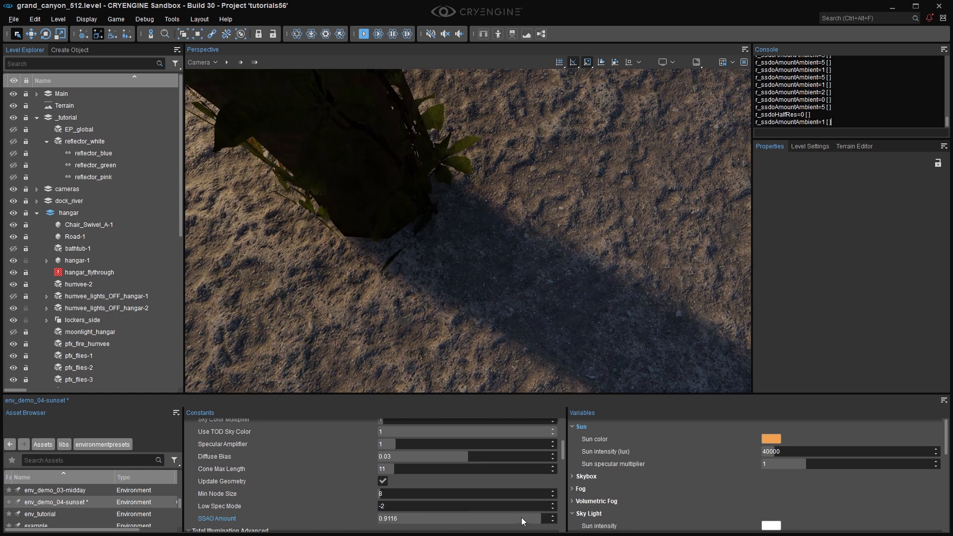
{"action": "left_click", "coordinate": [534, 517]}
{"action": "type", "text": "0.8"}
{"action": "key", "text": "Return"}
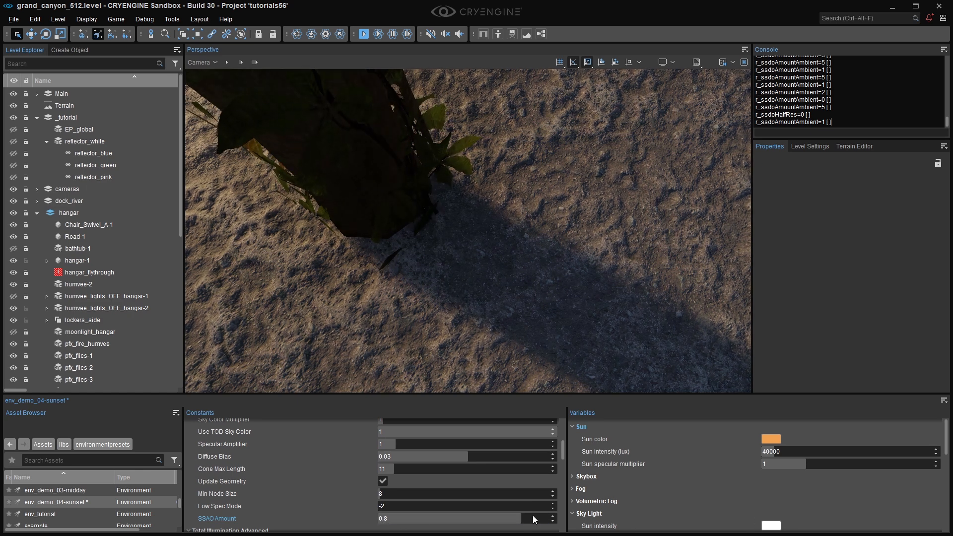
Open autoexec.cfg from the tutorials56 project folder in Notepad++ and start a new last line with r_ssdoAmo.
{"action": "key", "text": "alt+Tab"}
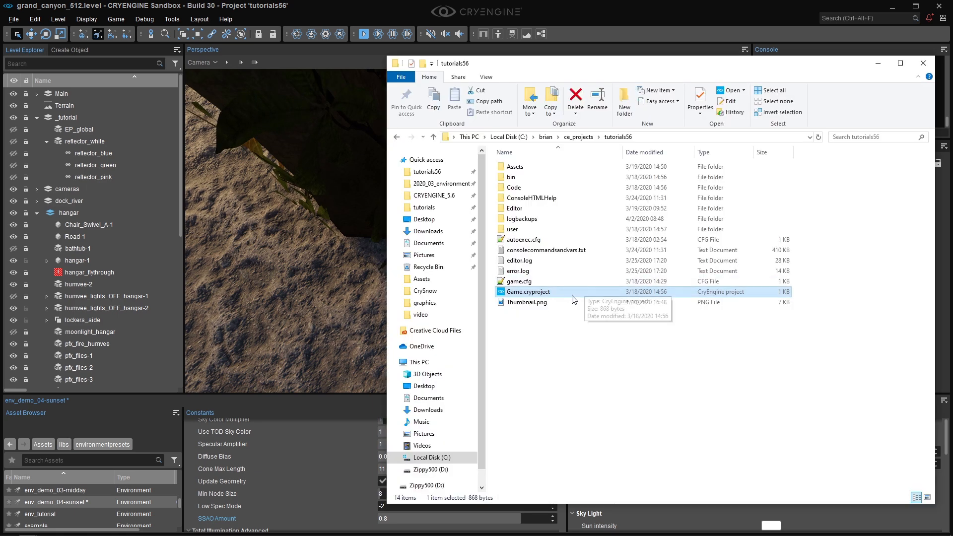
{"action": "double_click", "coordinate": [546, 239]}
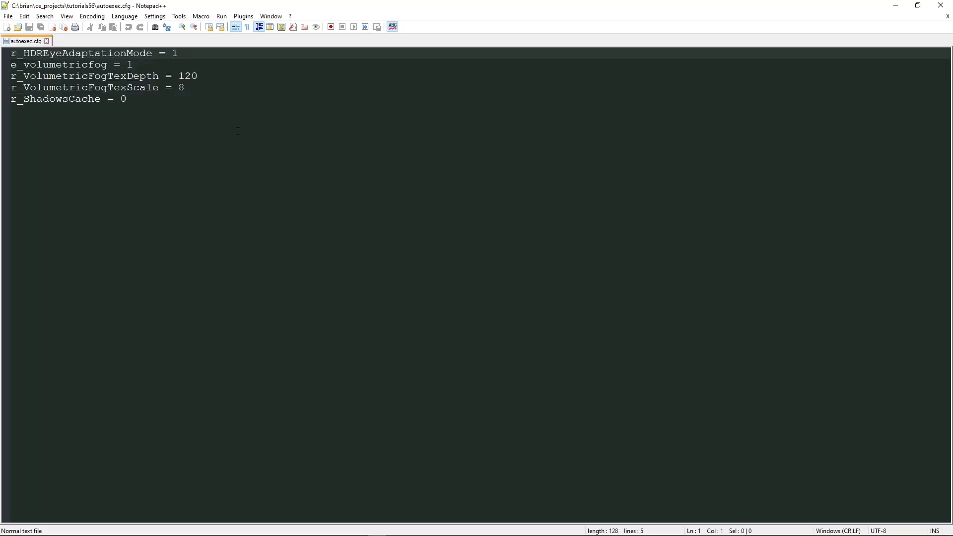
{"action": "left_click", "coordinate": [265, 131]}
{"action": "key", "text": "Return"}
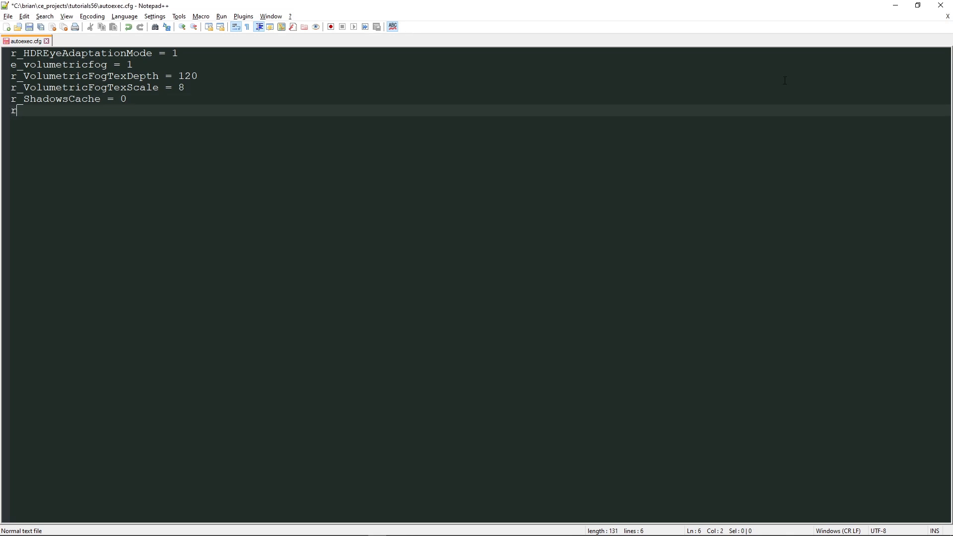
{"action": "type", "text": "r_ssdoAmo"}
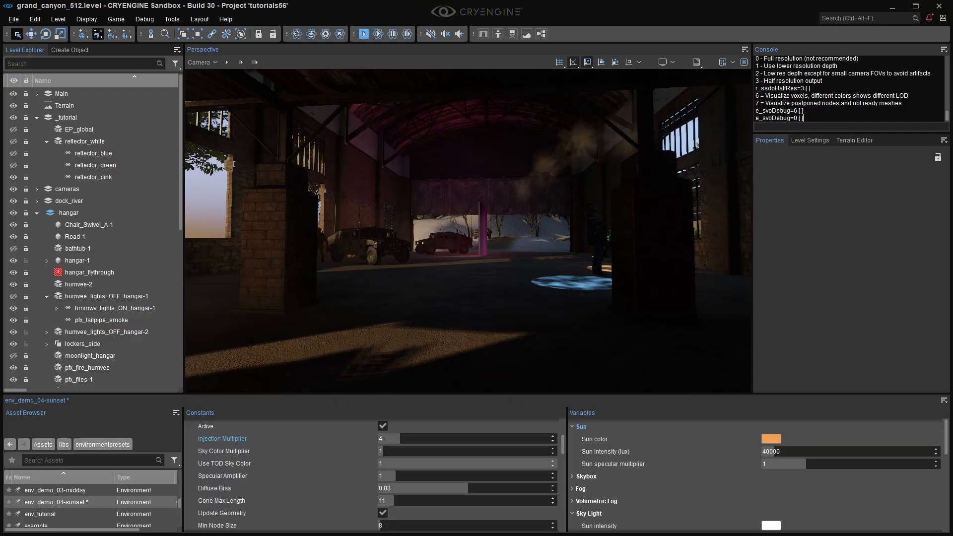
In CRYENGINE Sandbox, set e_svoDebug to 6 through the console with the hangar's humvee and pink reflector panel in view.
{"action": "key", "text": "w"}
{"action": "key", "text": "w"}
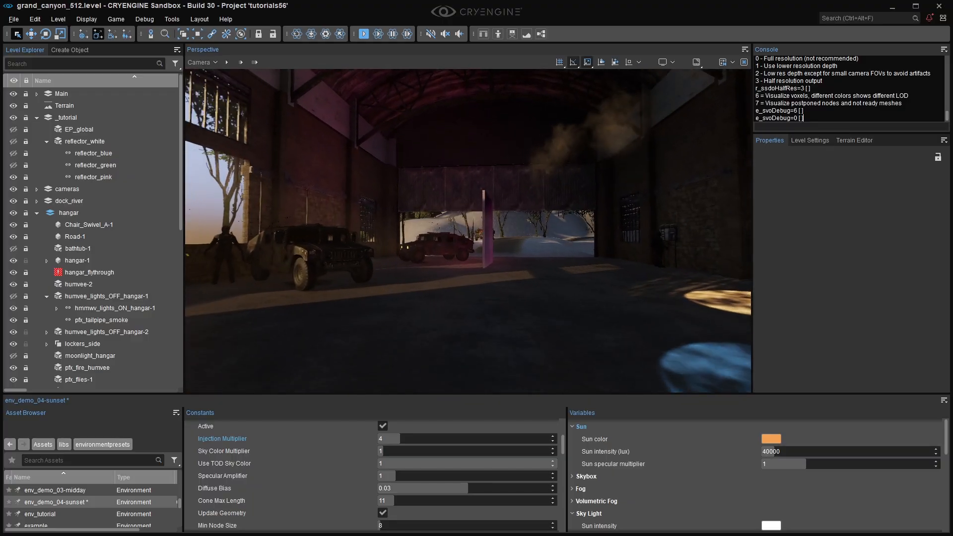
{"action": "key", "text": "w"}
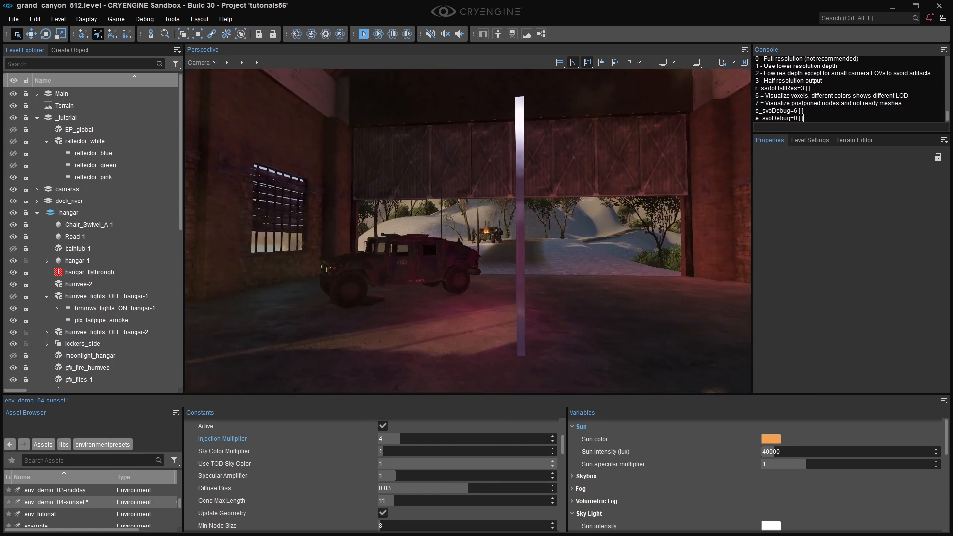
{"action": "left_click", "coordinate": [798, 126]}
{"action": "type", "text": "e_svoDebug"}
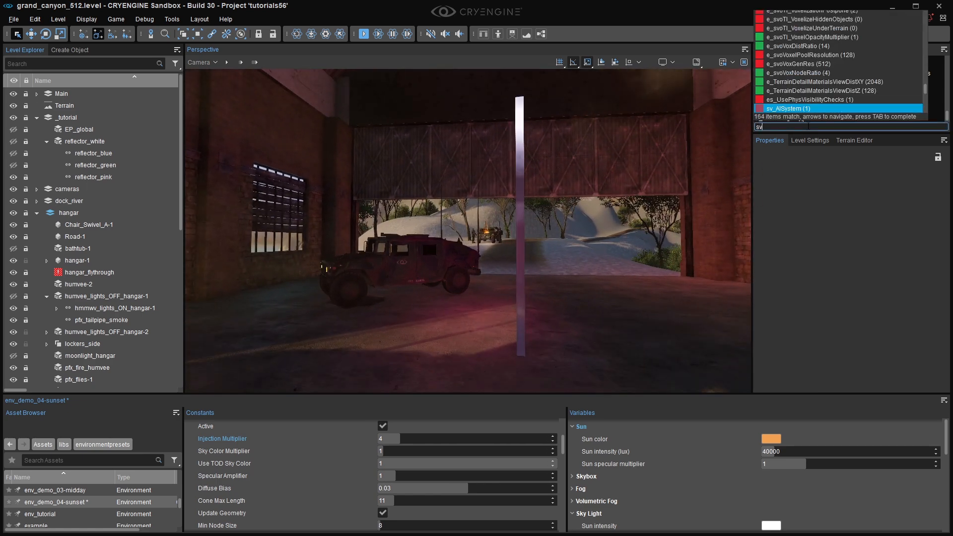
{"action": "key", "text": "Tab"}
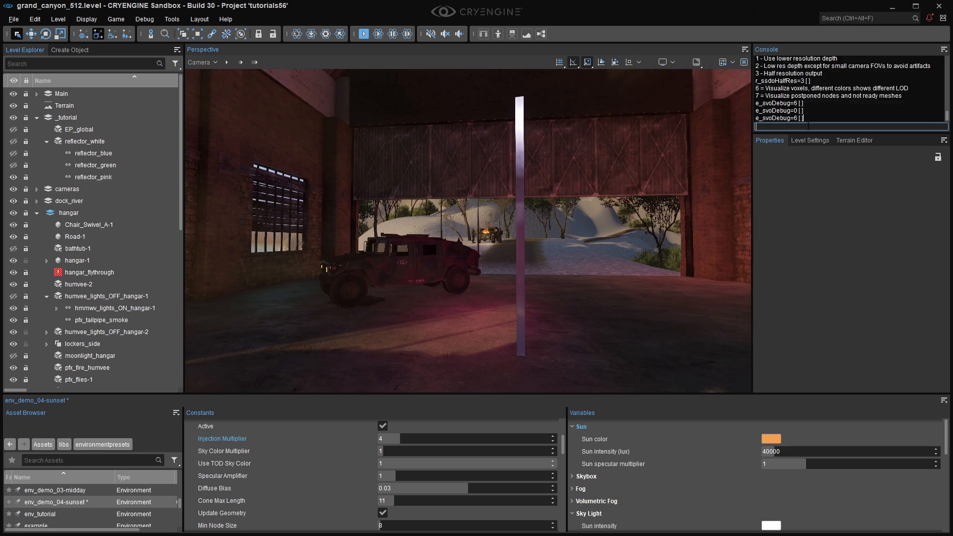
{"action": "type", "text": "6"}
{"action": "key", "text": "Return"}
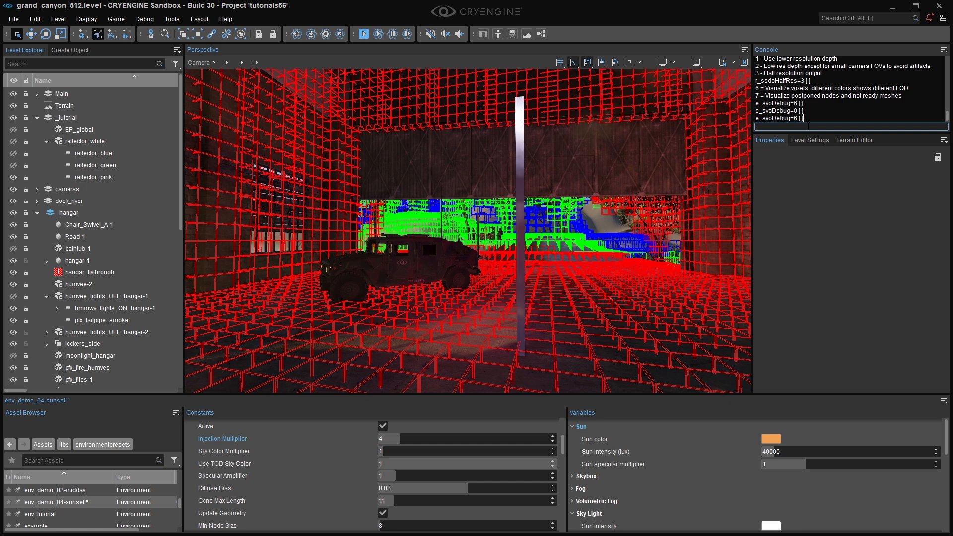
Search the console variables for svo and look through the matches.
{"action": "type", "text": "svo"}
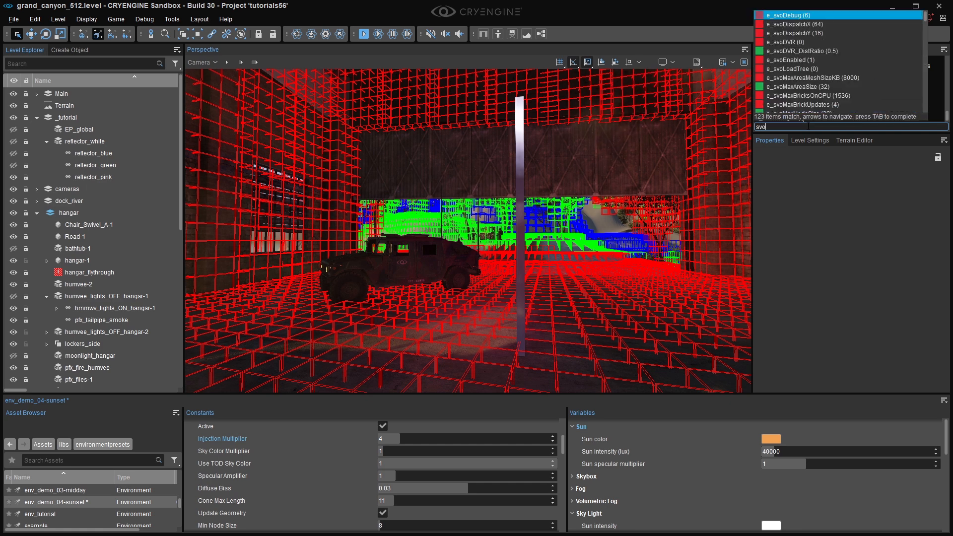
{"action": "key", "text": "Down"}
{"action": "scroll", "coordinate": [803, 73], "scroll_direction": "down", "scroll_amount": 15}
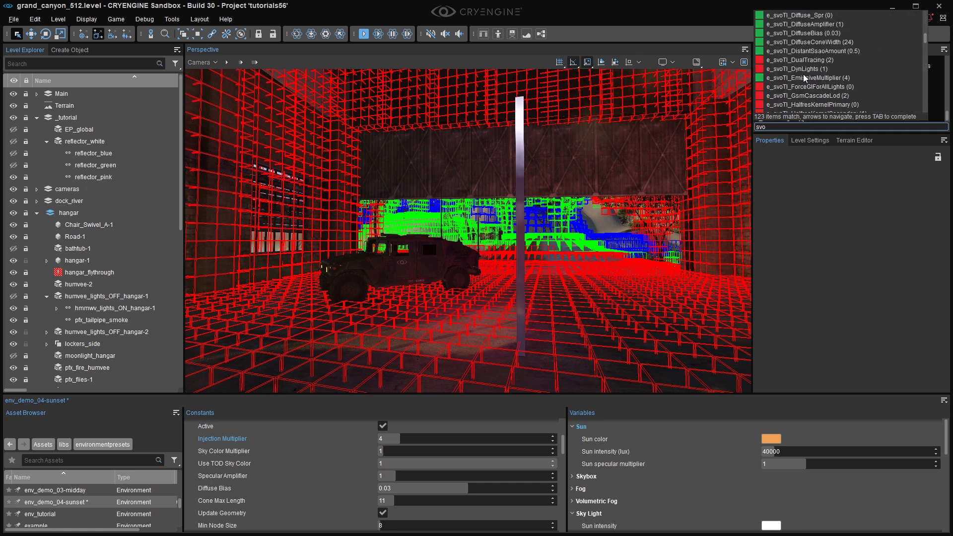
{"action": "left_click", "coordinate": [827, 172]}
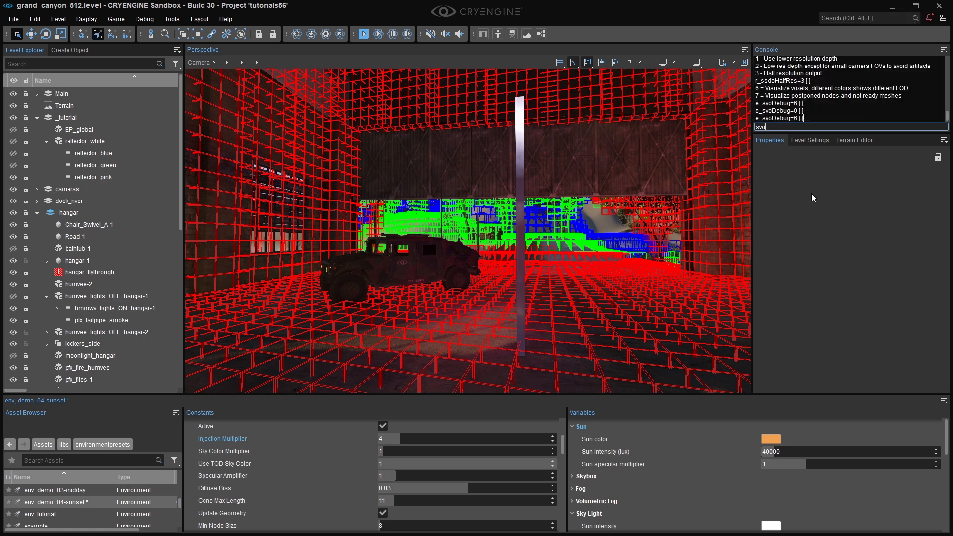
Examine the voxel debug grid around the humvee and the thin reflector panel from several viewpoints.
{"action": "left_click", "coordinate": [517, 291]}
{"action": "key", "text": "d"}
{"action": "right_click_drag", "start_coordinate": [517, 290], "coordinate": [521, 277]}
{"action": "key", "text": "a"}
{"action": "key", "text": "w"}
{"action": "key", "text": "w"}
{"action": "scroll", "coordinate": [521, 282], "scroll_direction": "up", "scroll_amount": 2}
{"action": "key", "text": "w"}
{"action": "key", "text": "s"}
{"action": "key", "text": "s"}
{"action": "scroll", "coordinate": [518, 285], "scroll_direction": "down", "scroll_amount": 2}
{"action": "key", "text": "a"}
Select reflector_pink, inspect it against the voxel grid, and review its available GI and Usage Mode options.
{"action": "left_click", "coordinate": [525, 273]}
{"action": "left_click", "coordinate": [640, 247]}
{"action": "key", "text": "d"}
{"action": "key", "text": "w"}
{"action": "key", "text": "d"}
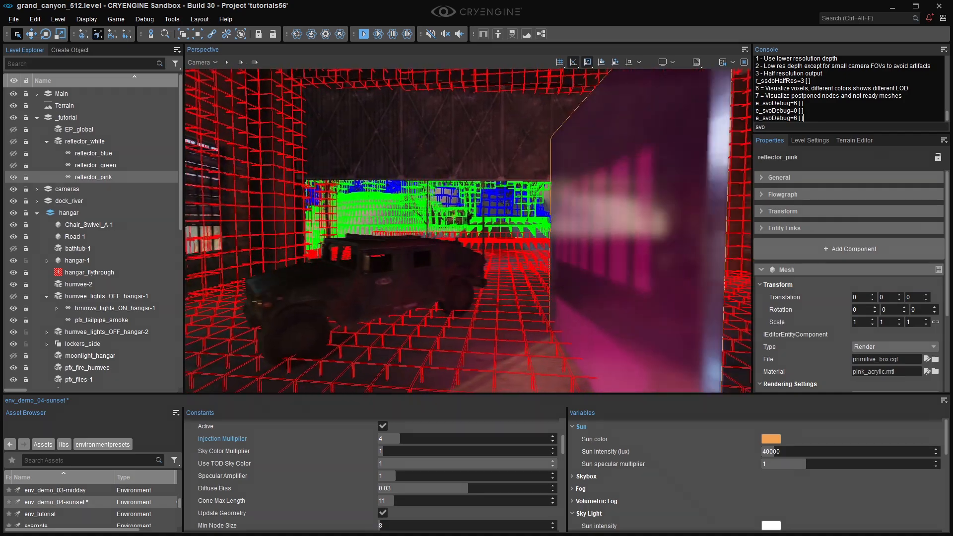
{"action": "key", "text": "s"}
{"action": "right_click_drag", "start_coordinate": [605, 252], "coordinate": [598, 251]}
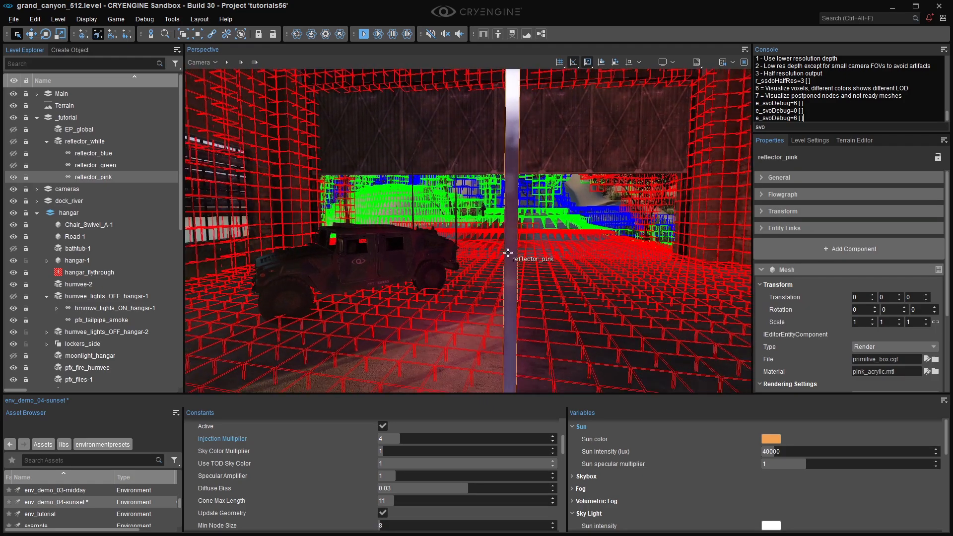
{"action": "scroll", "coordinate": [797, 307], "scroll_direction": "down", "scroll_amount": 5}
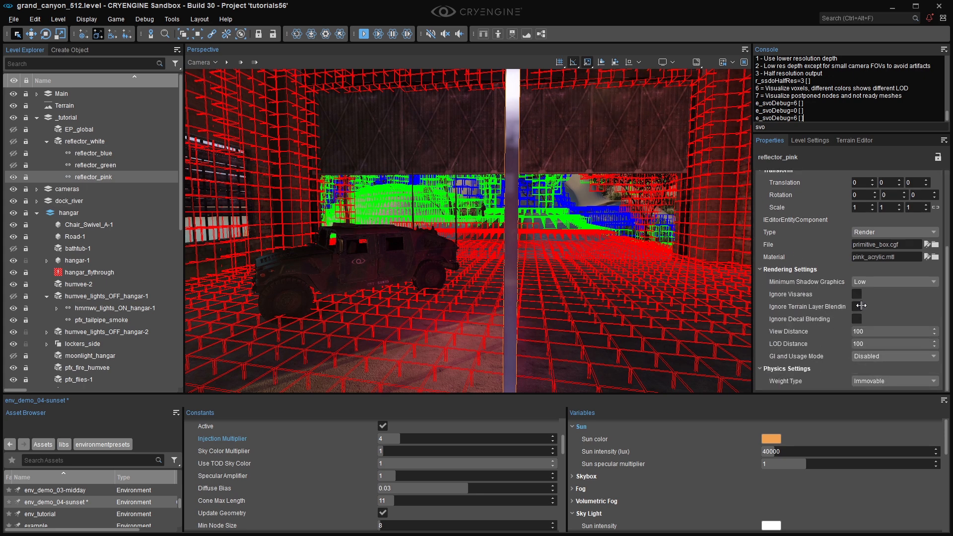
{"action": "left_click", "coordinate": [886, 356]}
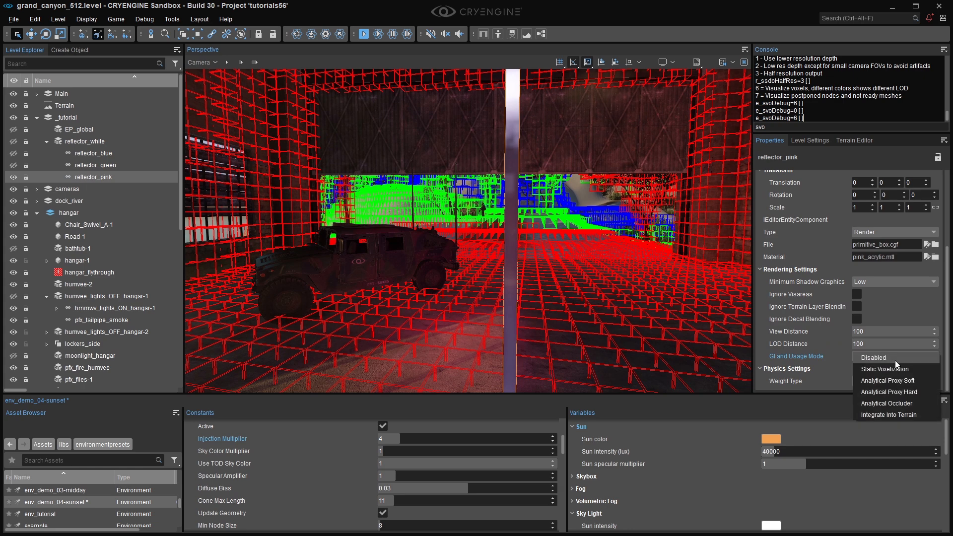
{"action": "left_click", "coordinate": [643, 255]}
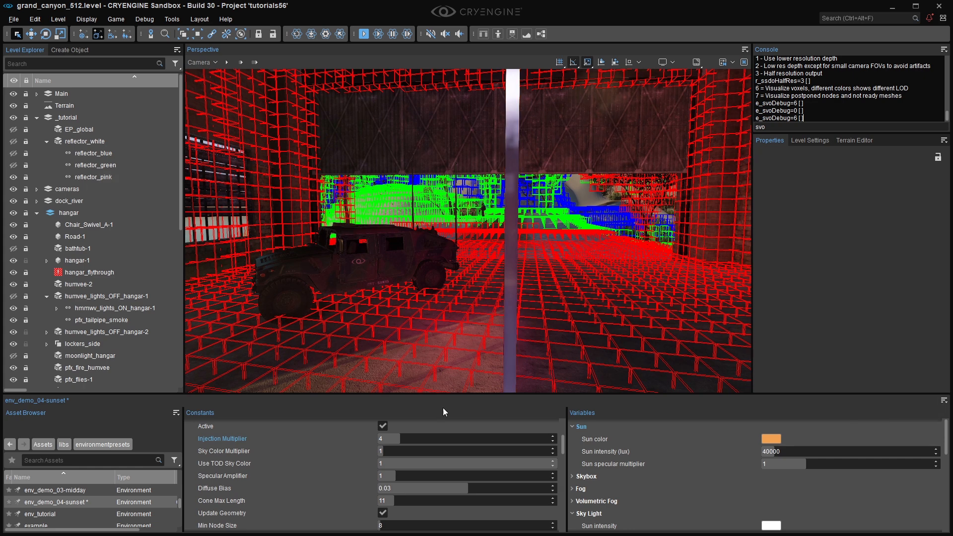
Set the Injection Multiplier to 12 and select reflector_pink to view its light on the floor.
{"action": "left_click", "coordinate": [417, 436]}
{"action": "type", "text": "12"}
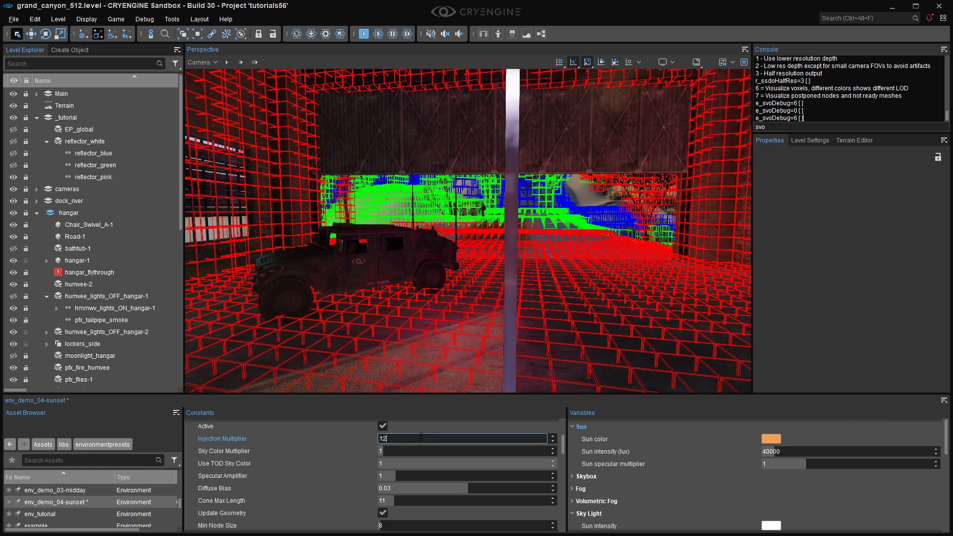
{"action": "key", "text": "Return"}
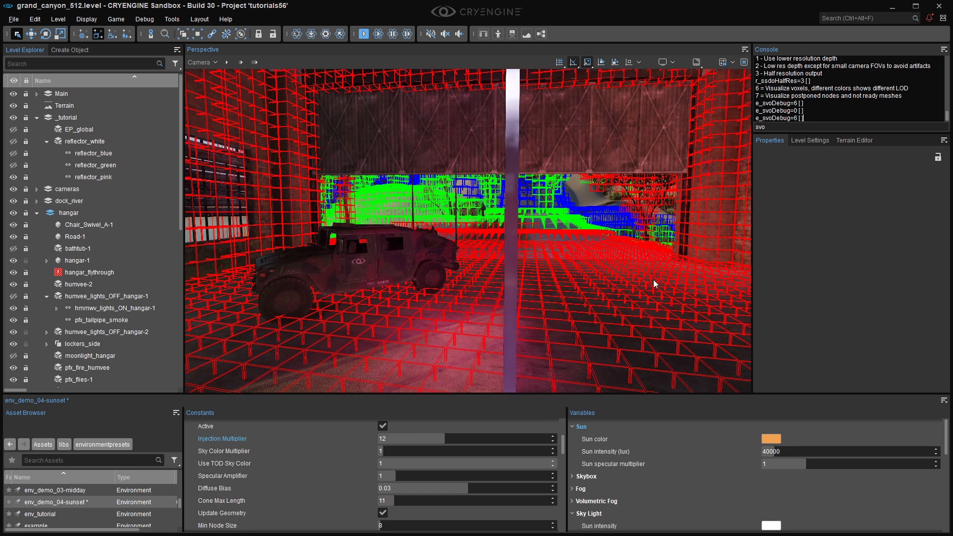
{"action": "left_click", "coordinate": [548, 253]}
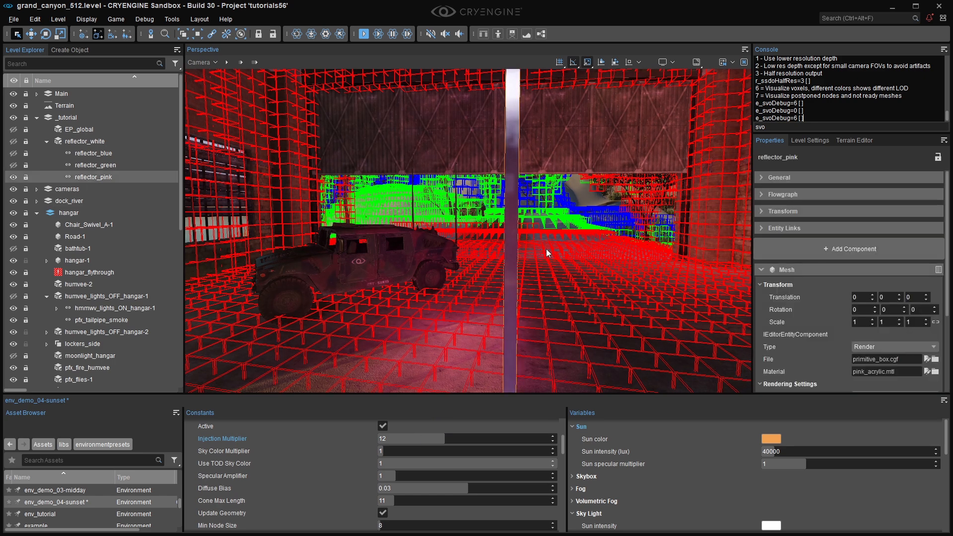
{"action": "middle_click_drag", "start_coordinate": [611, 269], "coordinate": [609, 292]}
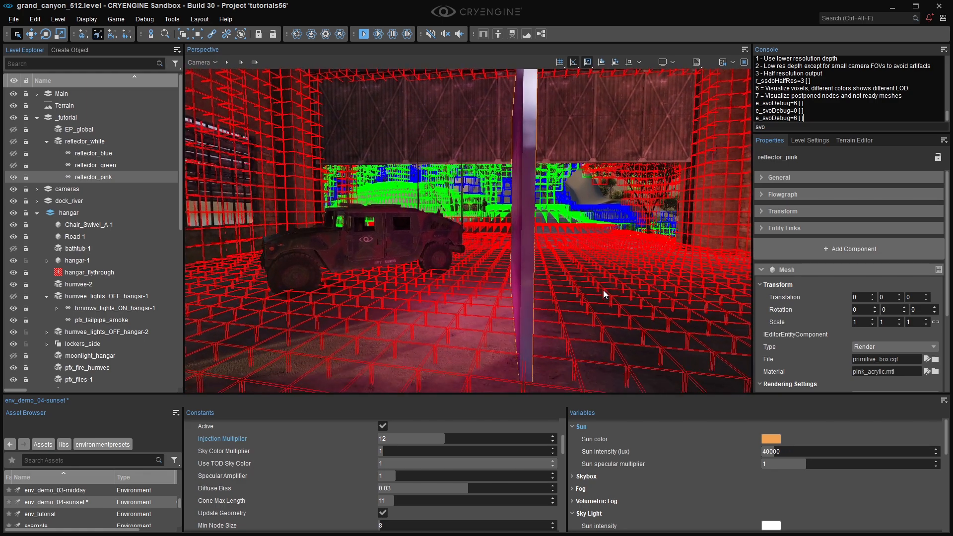
Set e_svoDebug to 0 through the console and look at the pink bounce light around the reflector.
{"action": "left_click", "coordinate": [799, 127]}
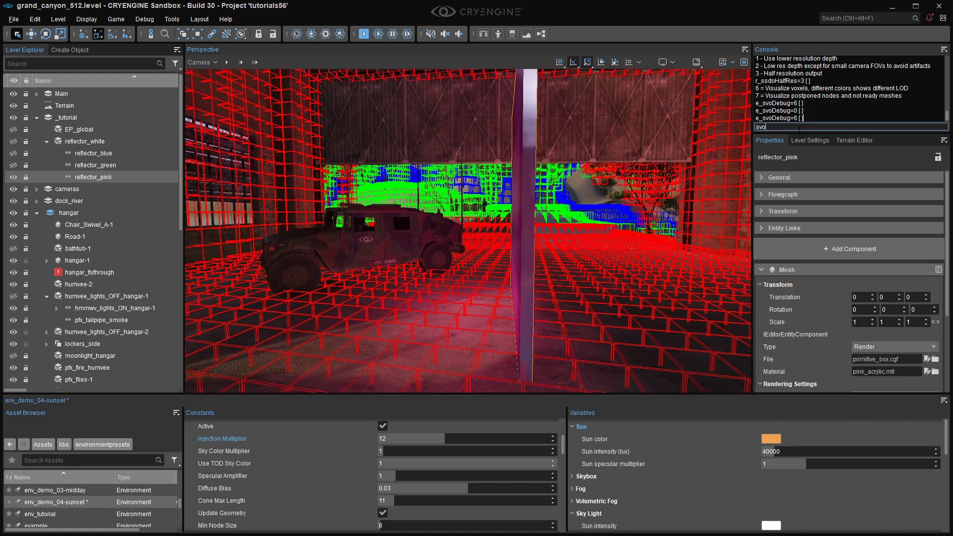
{"action": "key", "text": "Up"}
{"action": "key", "text": "BackSpace"}
{"action": "type", "text": "0"}
{"action": "key", "text": "Return"}
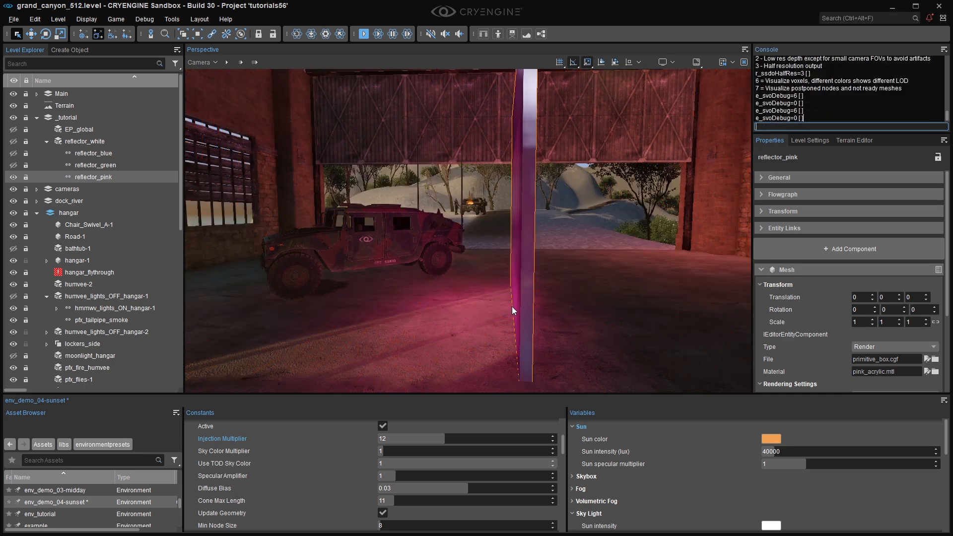
{"action": "middle_click_drag", "start_coordinate": [650, 335], "coordinate": [577, 356]}
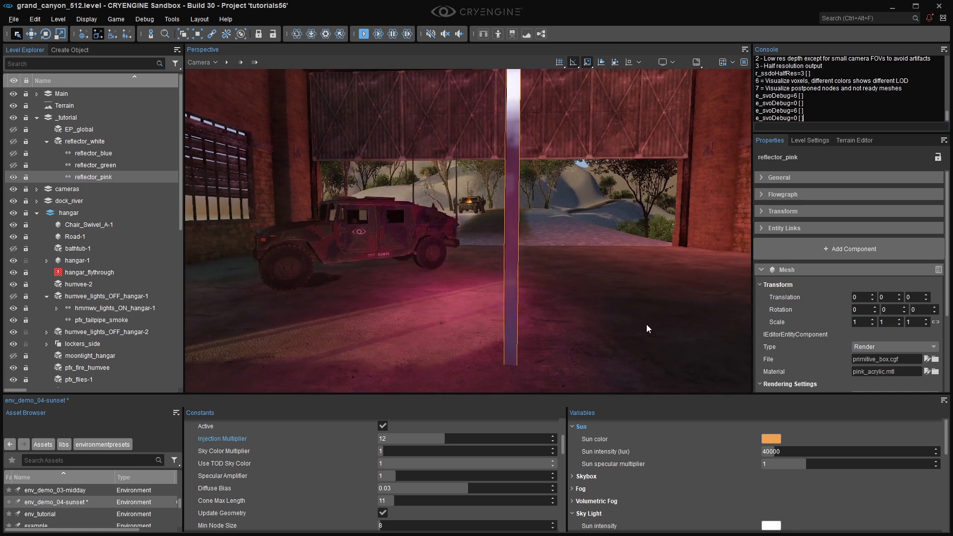
Show the svo_fin render target with r_ShowRenderTarget and view the reflector's bounce light from different angles.
{"action": "left_click", "coordinate": [809, 126]}
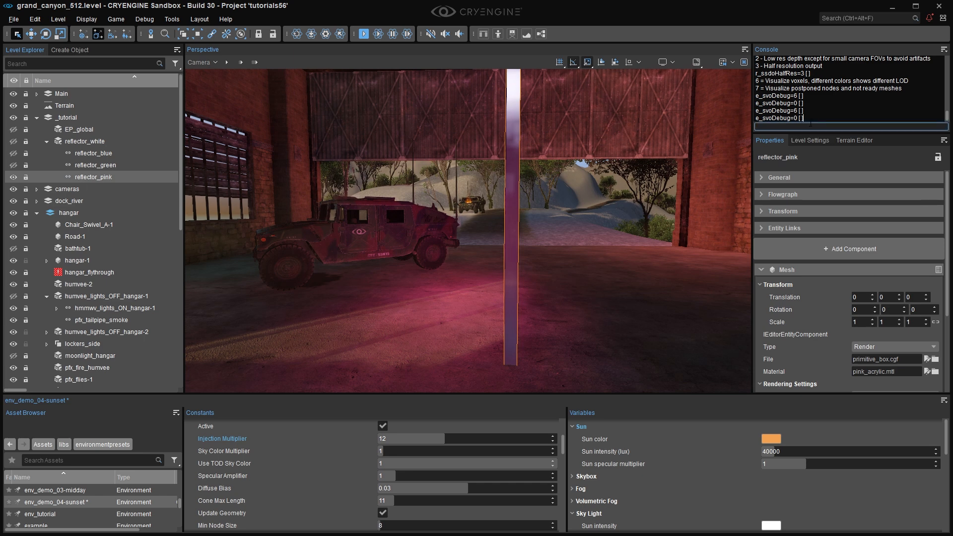
{"action": "type", "text": "showredn"}
{"action": "key", "text": "BackSpace"}
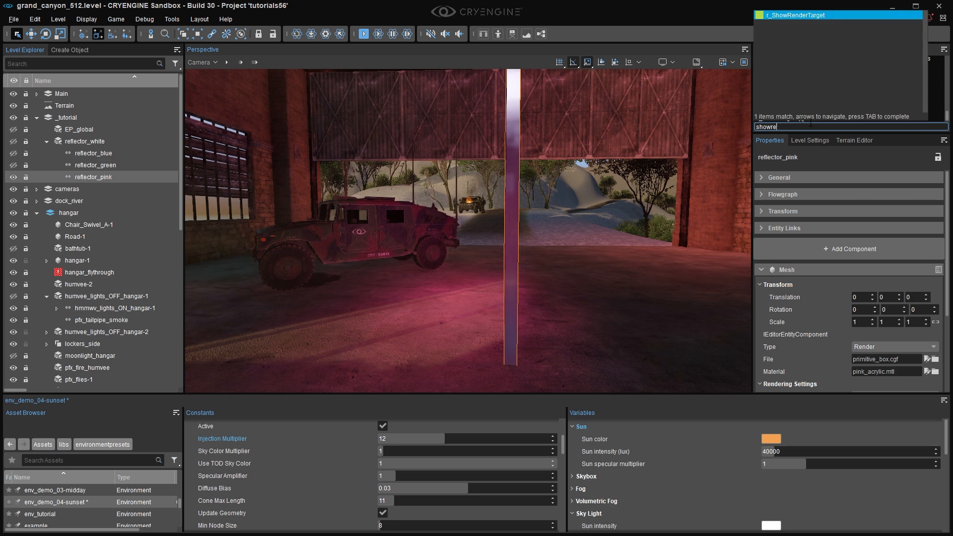
{"action": "type", "text": "nd"}
{"action": "key", "text": "Tab"}
{"action": "type", "text": "svo_fin"}
{"action": "key", "text": "Return"}
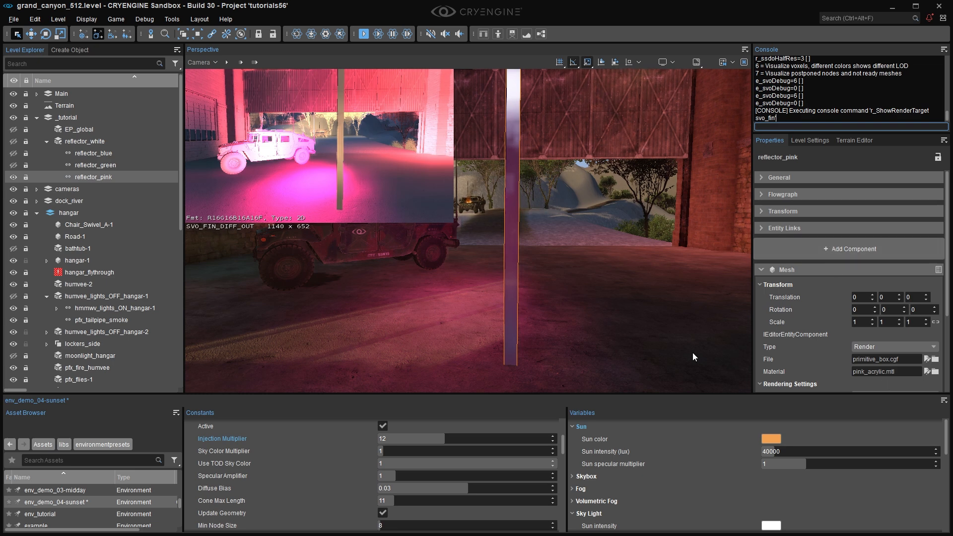
{"action": "middle_click_drag", "start_coordinate": [636, 331], "coordinate": [475, 322]}
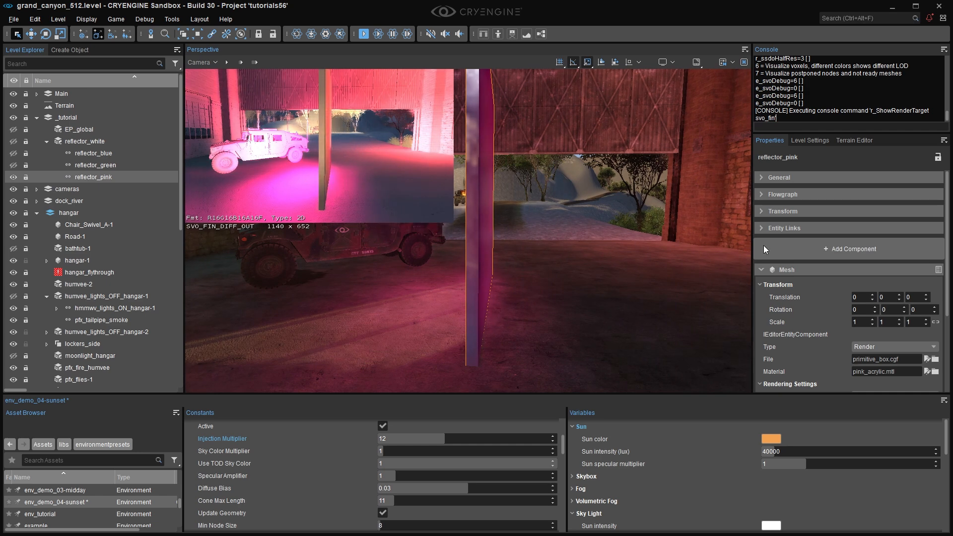
{"action": "middle_click_drag", "start_coordinate": [705, 249], "coordinate": [660, 248]}
{"action": "mouse_move", "coordinate": [715, 230]}
{"action": "right_mouse_down"}
{"action": "mouse_move", "coordinate": [716, 216]}
{"action": "mouse_move", "coordinate": [719, 228]}
{"action": "right_mouse_up"}
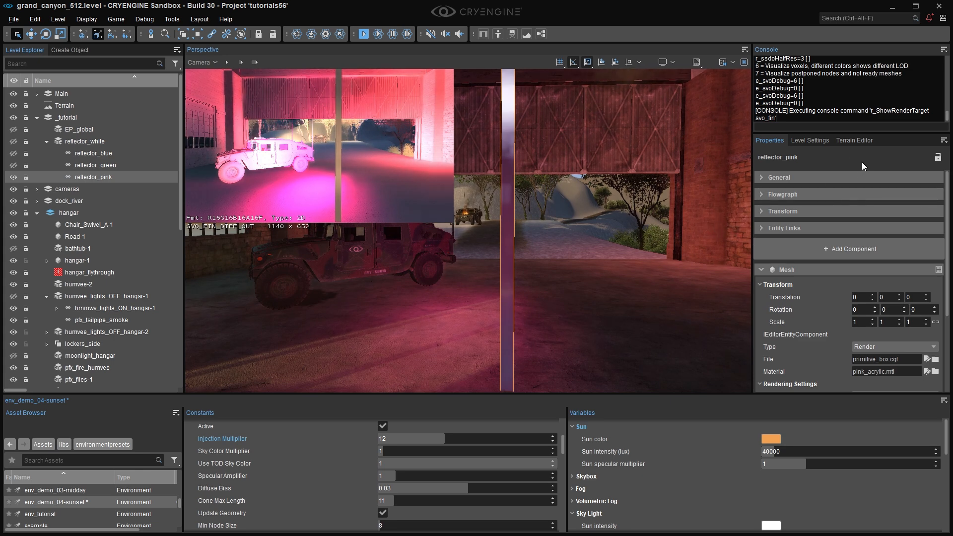
Compare the bounce light in the render target by setting the Injection Multiplier to 1 and back to 12.
{"action": "scroll", "coordinate": [858, 292], "scroll_direction": "down", "scroll_amount": 3}
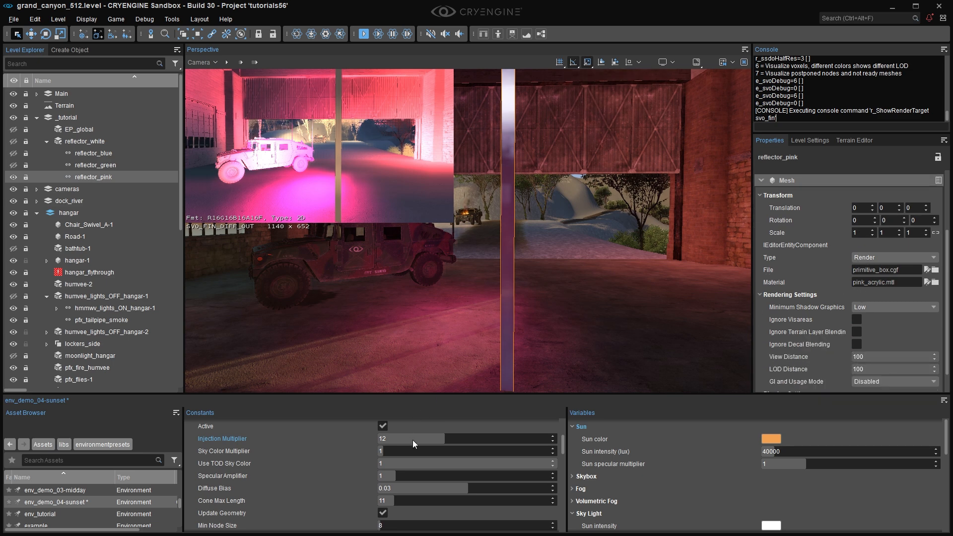
{"action": "double_click", "coordinate": [537, 440]}
{"action": "type", "text": "1"}
{"action": "key", "text": "Return"}
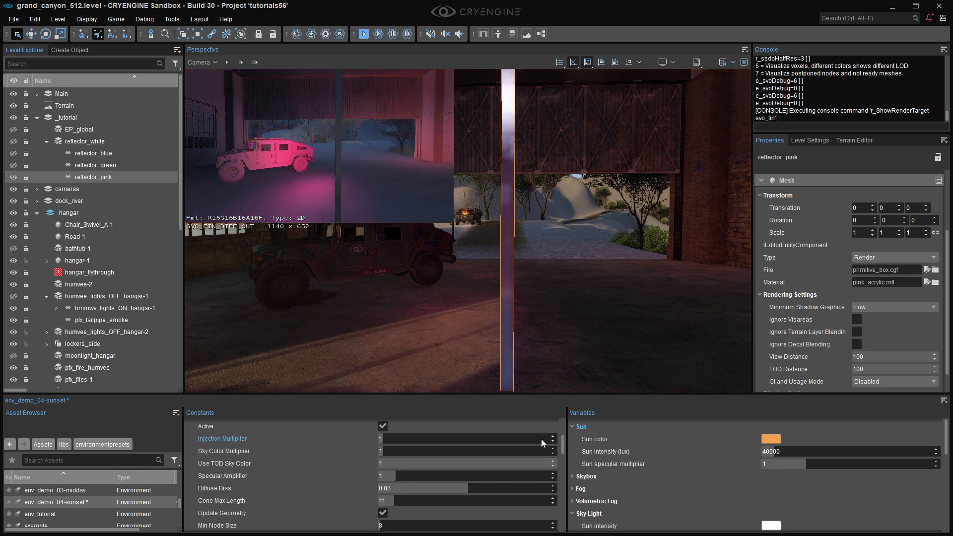
{"action": "double_click", "coordinate": [507, 440]}
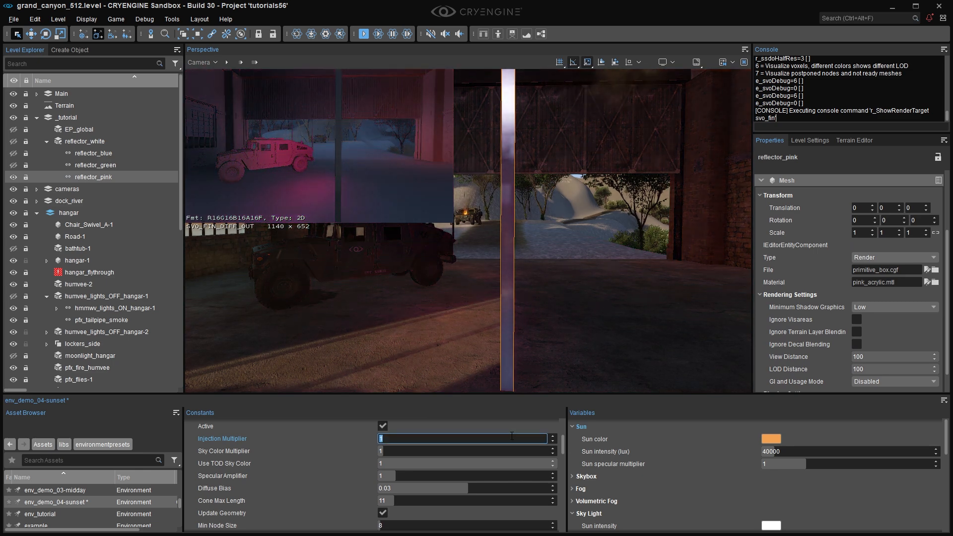
{"action": "type", "text": "12"}
{"action": "key", "text": "Return"}
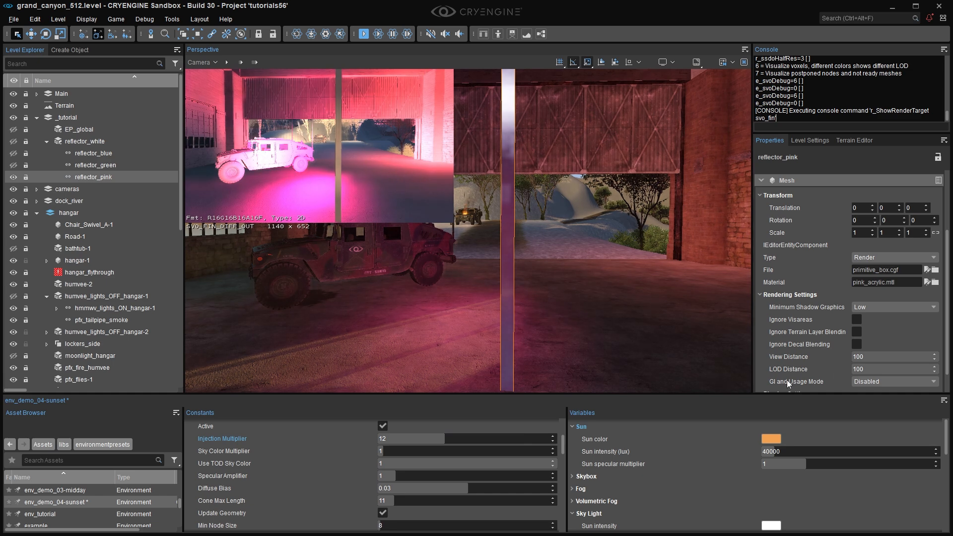
Set the GI and Usage Mode of reflector_pink to Static Voxelization.
{"action": "left_click", "coordinate": [888, 379]}
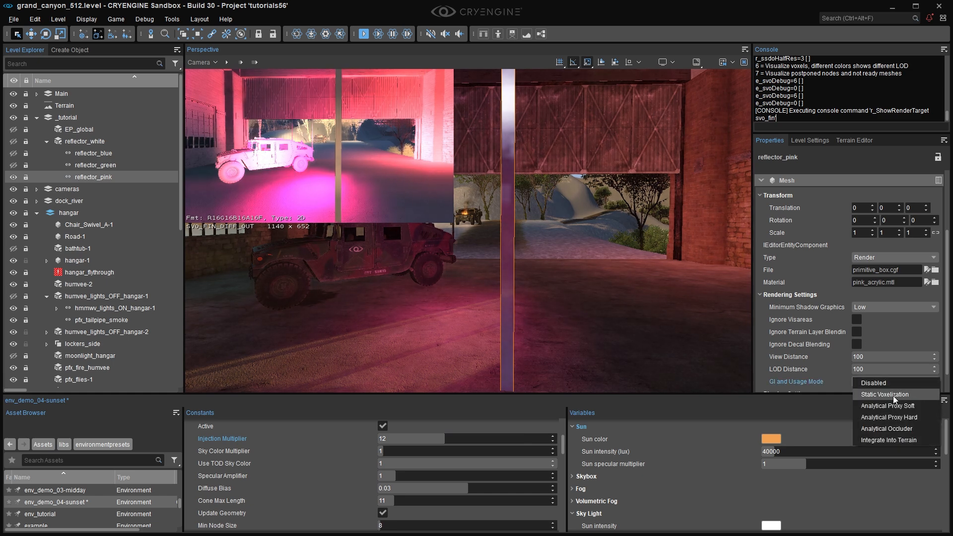
{"action": "left_click", "coordinate": [920, 394]}
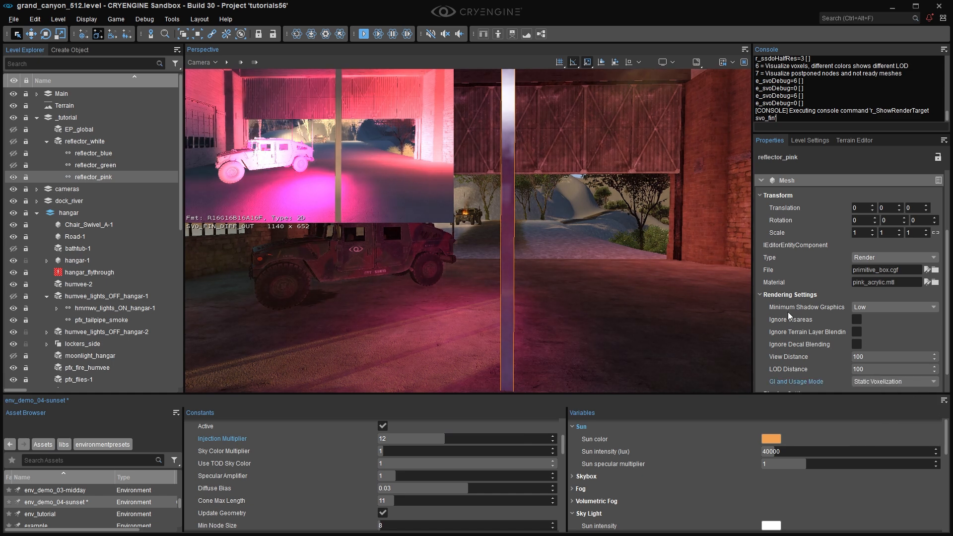
Set the GI and Usage Mode of the humvee hmmwv_lights_ON_hangar-1 to Static Voxelization.
{"action": "left_click", "coordinate": [392, 246]}
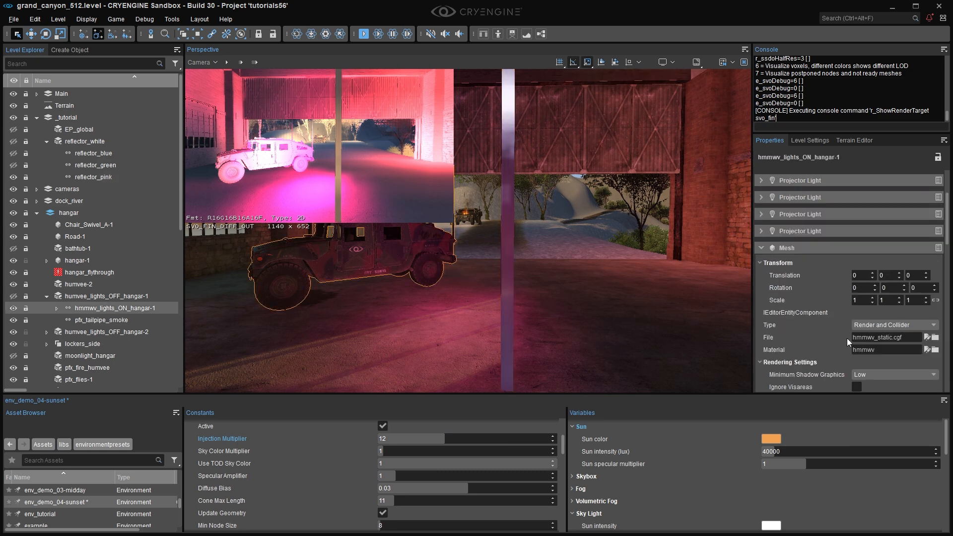
{"action": "scroll", "coordinate": [846, 338], "scroll_direction": "down", "scroll_amount": 3}
{"action": "left_click", "coordinate": [884, 359]}
{"action": "left_click", "coordinate": [888, 372]}
Visualize the voxels again by setting e_svoDebug to 6 through the console.
{"action": "left_click", "coordinate": [774, 127]}
{"action": "key", "text": "Up"}
{"action": "key", "text": "Up"}
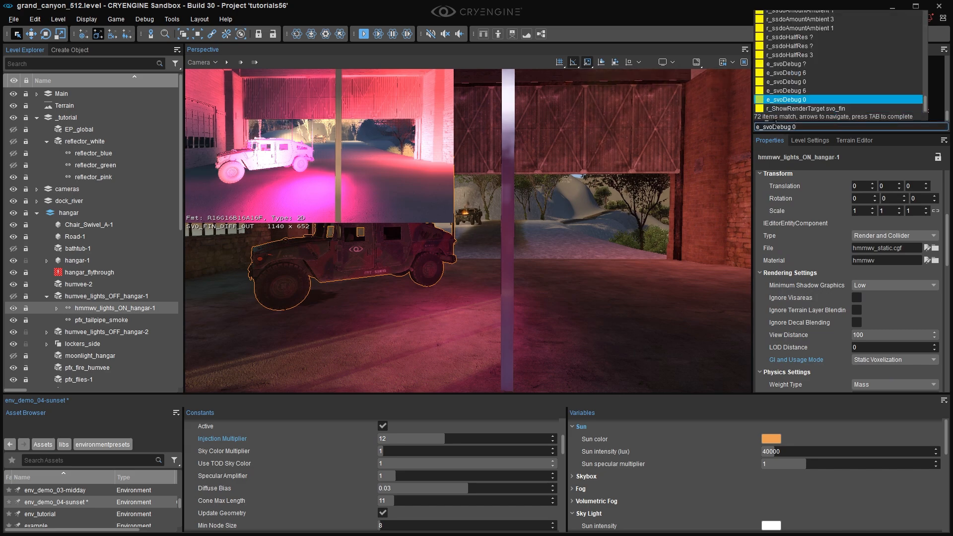
{"action": "key", "text": "Up"}
{"action": "key", "text": "Return"}
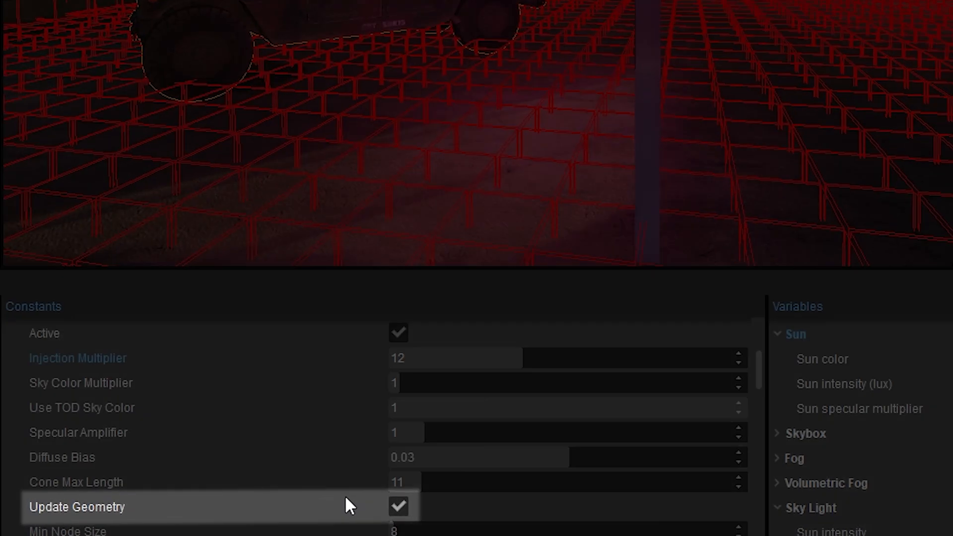
Refresh the voxelization by turning Update Geometry off and on again, and view the voxels around the humvee.
{"action": "left_click", "coordinate": [398, 507]}
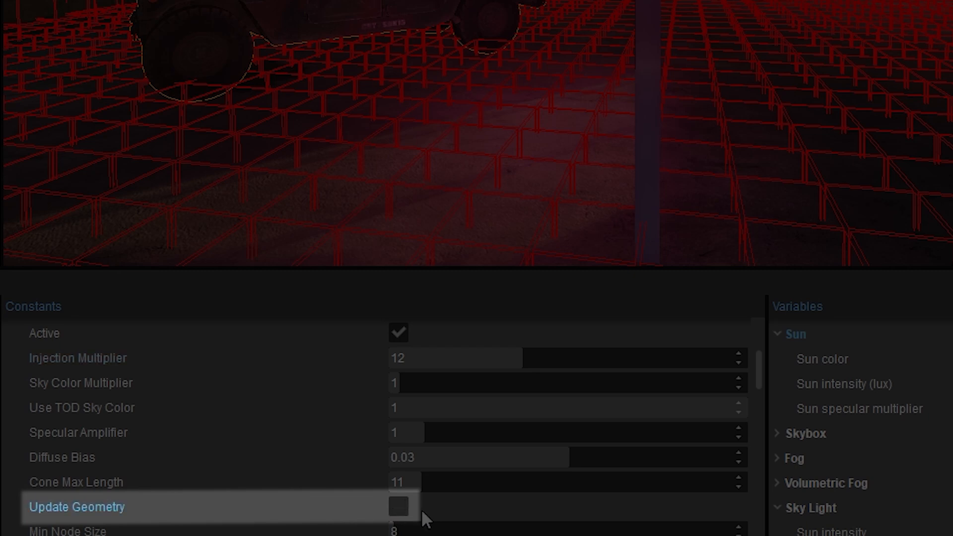
{"action": "left_click", "coordinate": [400, 505]}
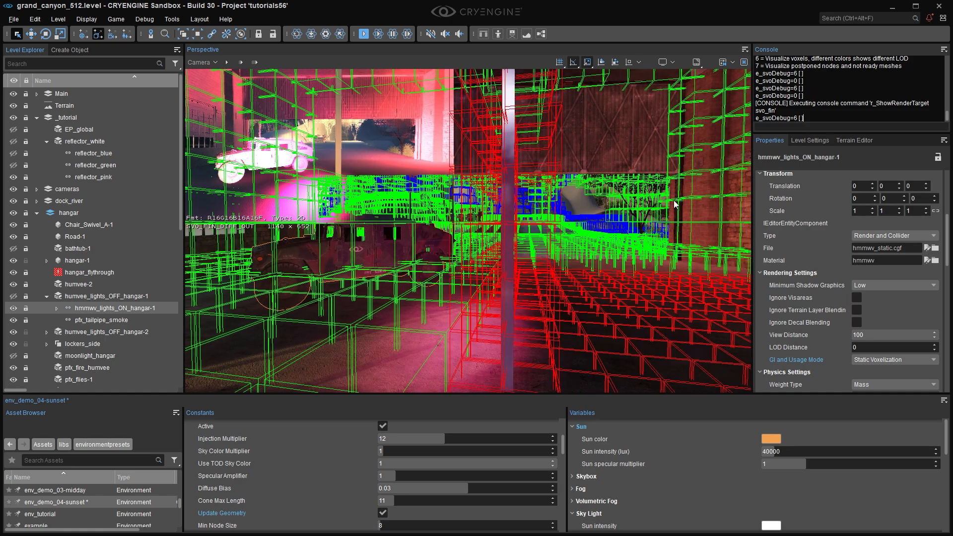
{"action": "key", "text": "a"}
{"action": "right_click_drag", "start_coordinate": [656, 222], "coordinate": [644, 223]}
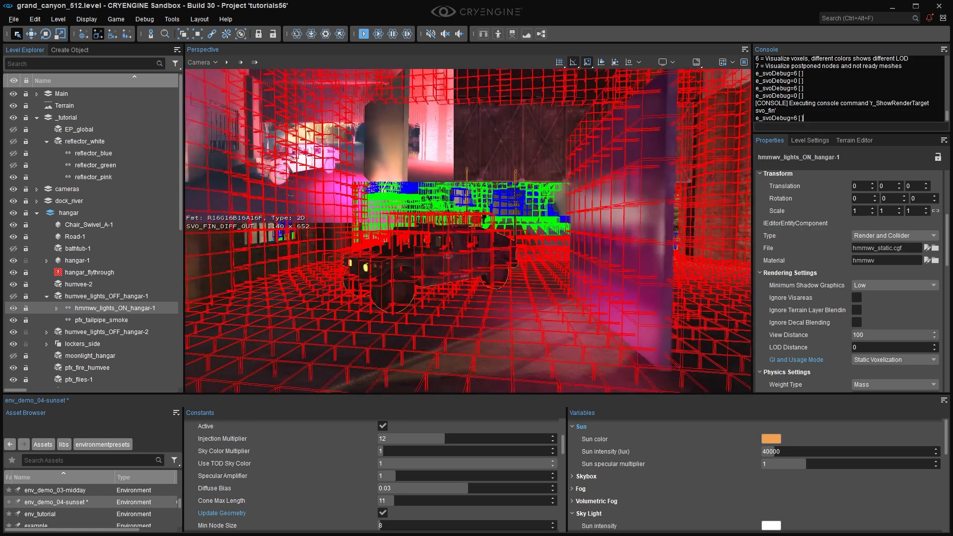
Review the available GI and Usage Mode options for the humvee and for reflector_pink.
{"action": "left_click", "coordinate": [887, 359]}
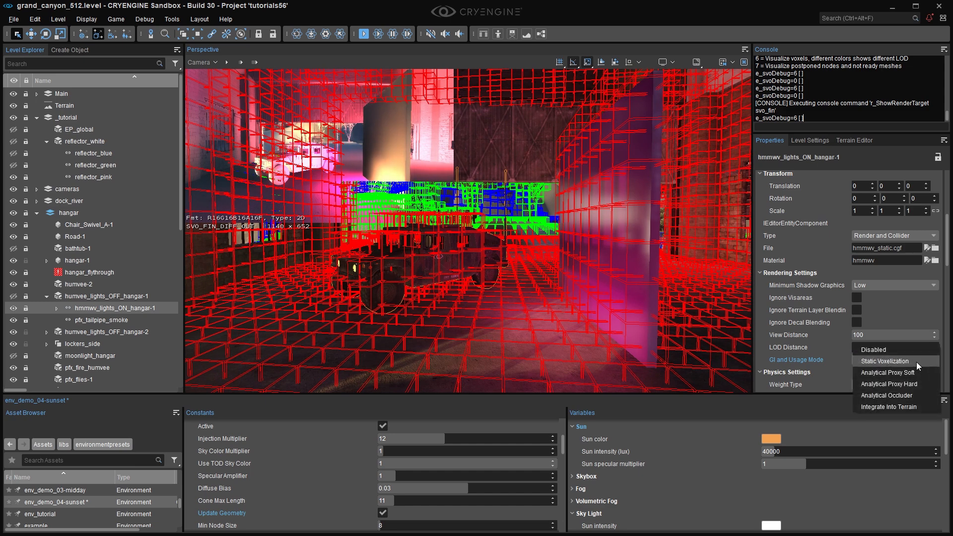
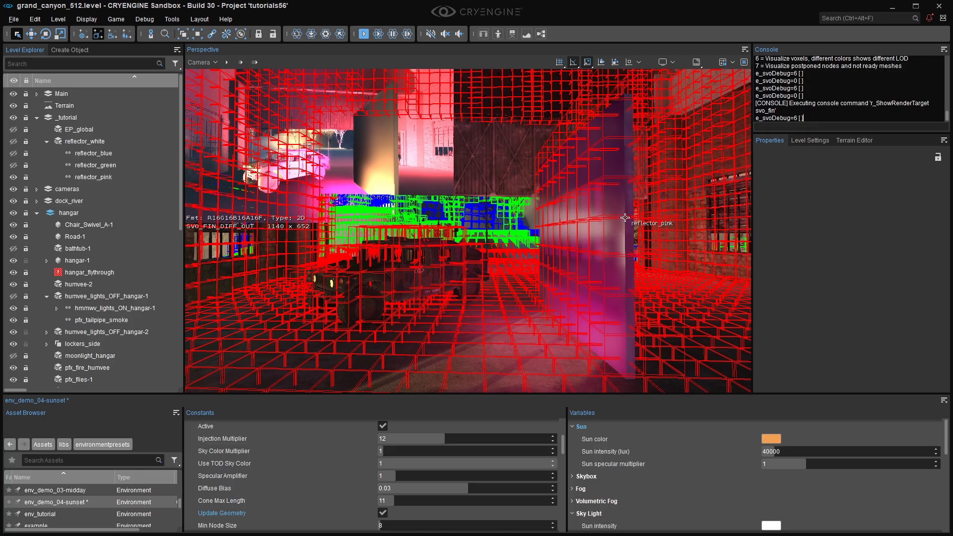
{"action": "left_click", "coordinate": [615, 223]}
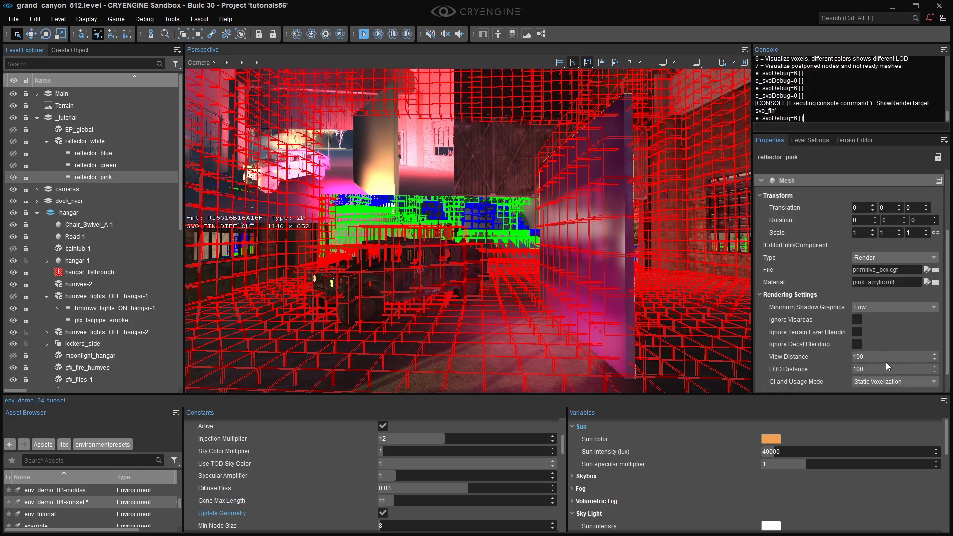
{"action": "scroll", "coordinate": [888, 362], "scroll_direction": "down", "scroll_amount": 1}
{"action": "left_click", "coordinate": [891, 356]}
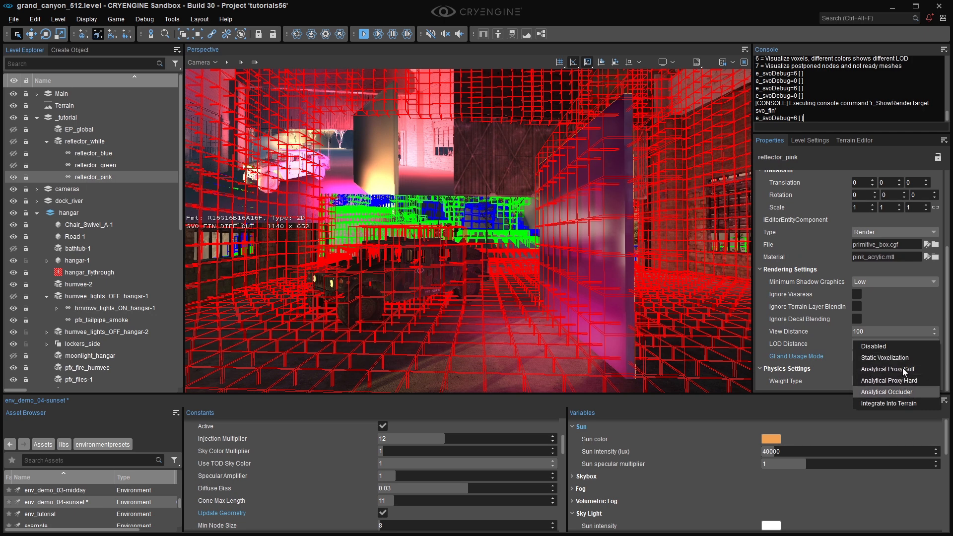
{"action": "left_click", "coordinate": [699, 291]}
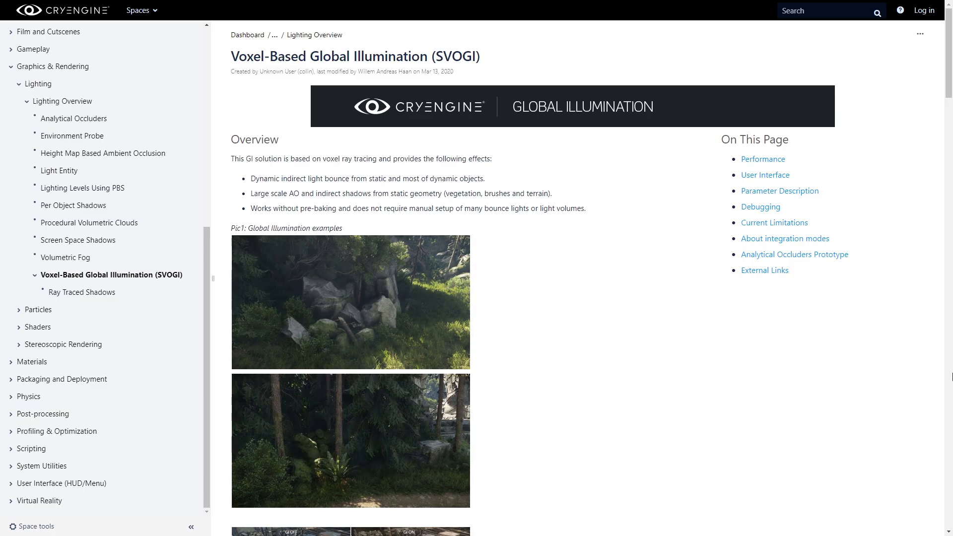
Switch to the CRYENGINE documentation and read the introduction of the Analytical Occluders page.
{"action": "left_click", "coordinate": [791, 255]}
{"action": "left_click", "coordinate": [74, 118]}
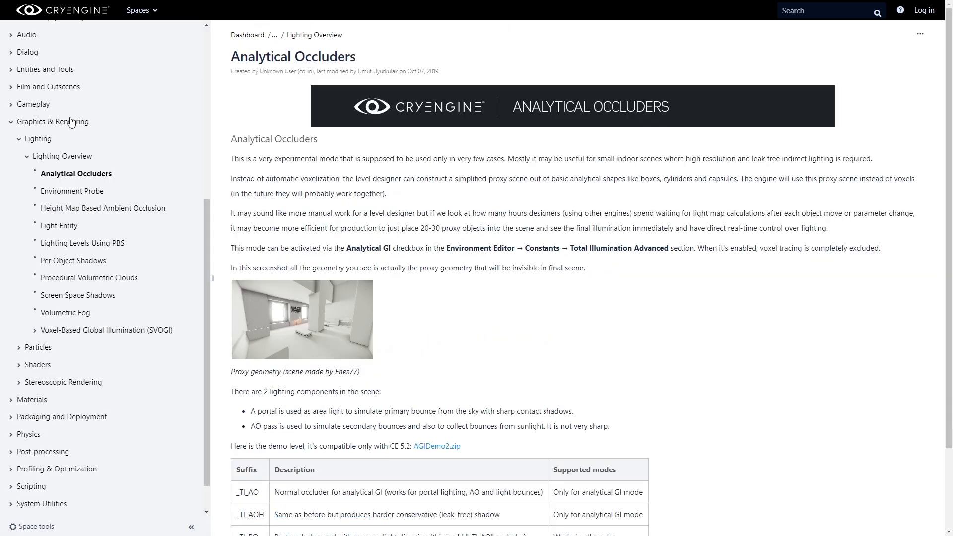
{"action": "left_click_drag", "start_coordinate": [231, 160], "coordinate": [506, 159]}
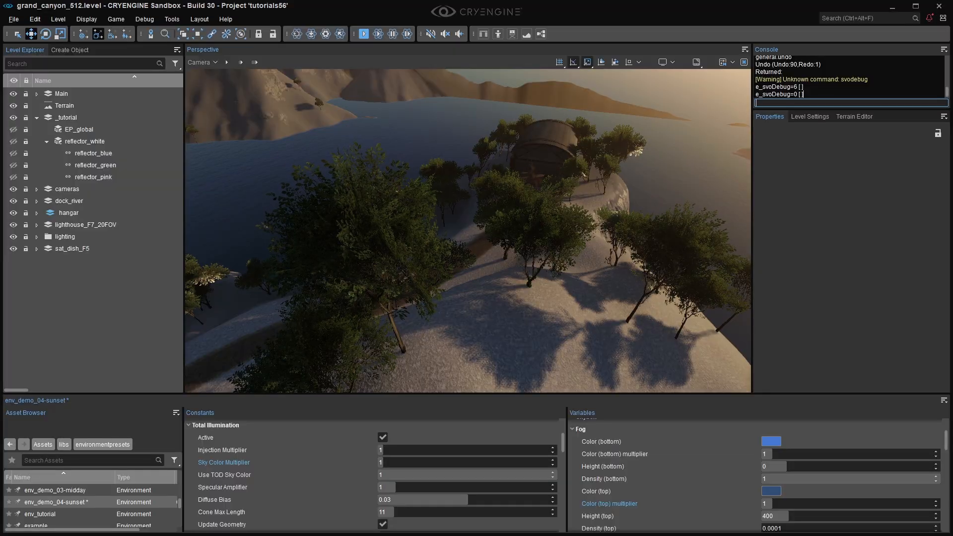
Return to the Sandbox editor, set e_svoDebug to 6 and view the voxels on the island's trees and terrain.
{"action": "type", "text": "svode"}
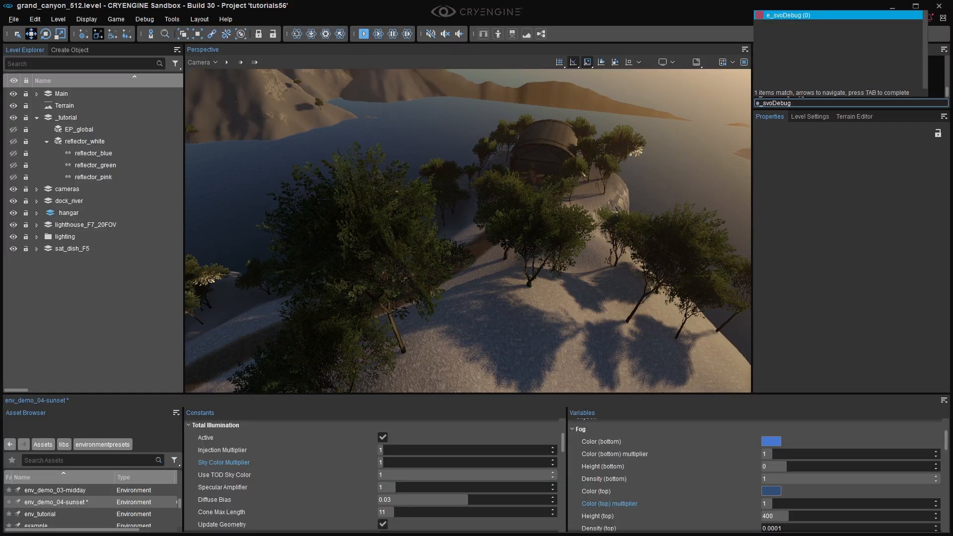
{"action": "type", "text": "6"}
{"action": "key", "text": "Return"}
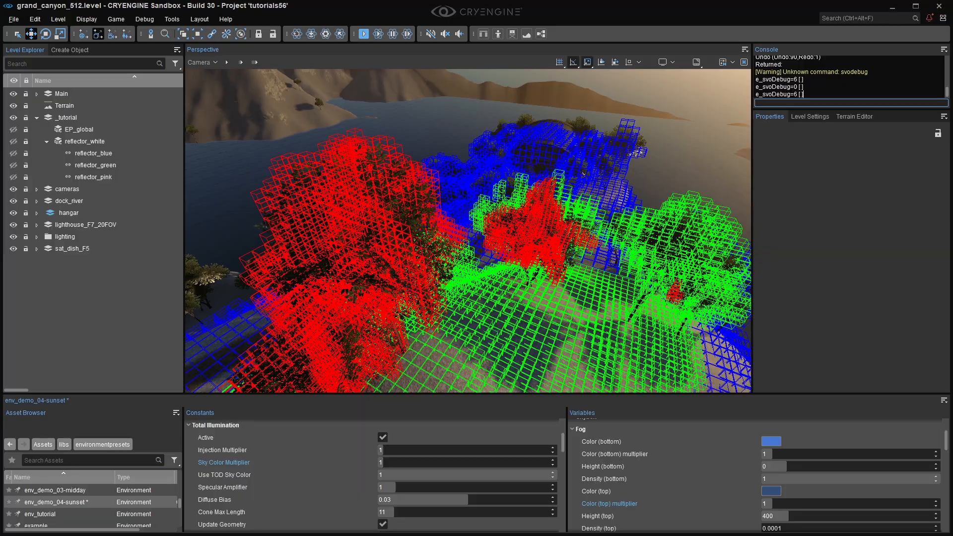
{"action": "type", "text": "s"}
{"action": "right_click_drag", "start_coordinate": [545, 211], "coordinate": [528, 262]}
{"action": "scroll", "coordinate": [528, 186], "scroll_direction": "up", "scroll_amount": 2}
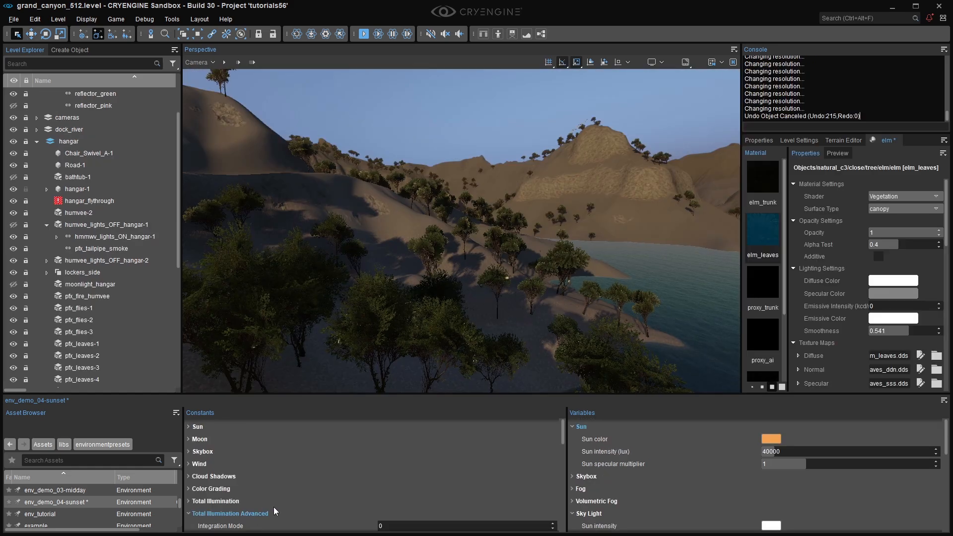
Check the Vegetation shader of the elm_leaves material and raise Translucent Brightness under Total Illumination Advanced to about 2.46.
{"action": "scroll", "coordinate": [288, 501], "scroll_direction": "down", "scroll_amount": 10}
{"action": "left_click", "coordinate": [245, 499]}
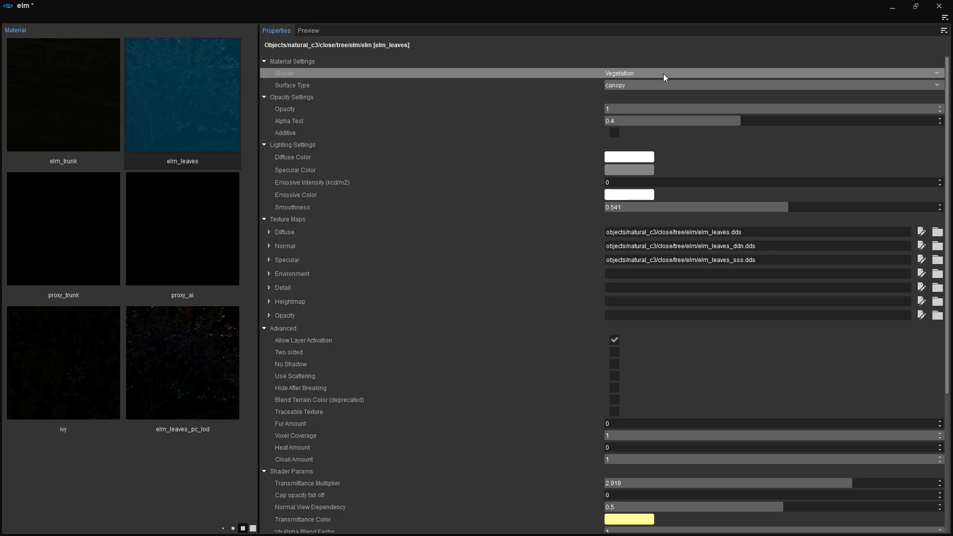
{"action": "left_click", "coordinate": [661, 73]}
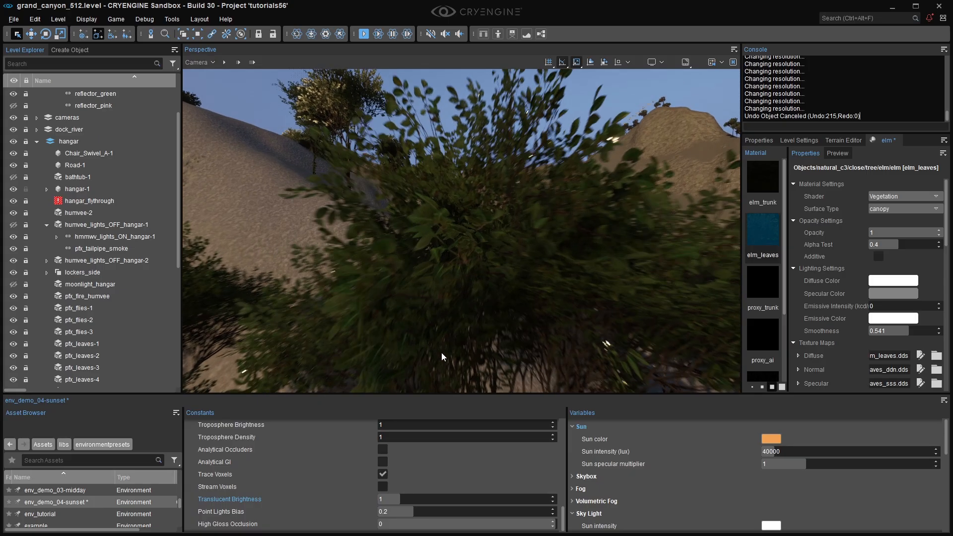
{"action": "left_click_drag", "start_coordinate": [400, 493], "coordinate": [432, 499]}
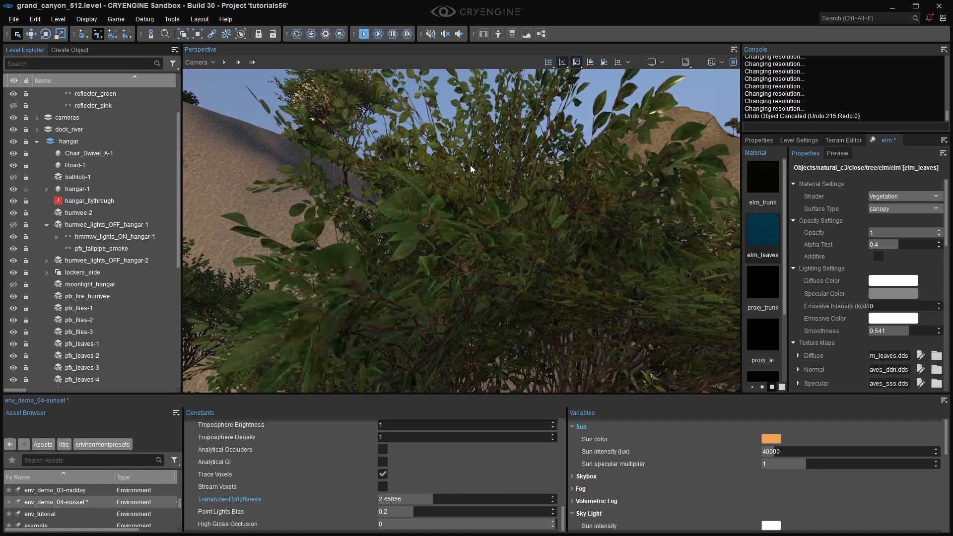
Examine the foliage brightness on the trees along the hillside from several distances and angles.
{"action": "key", "text": "s"}
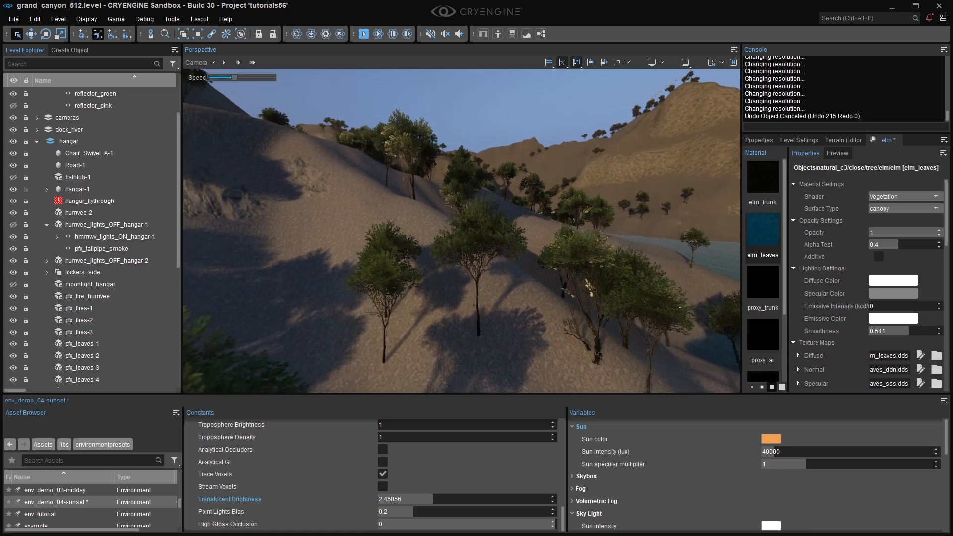
{"action": "scroll", "coordinate": [460, 187], "scroll_direction": "up", "scroll_amount": 2}
{"action": "key", "text": "s"}
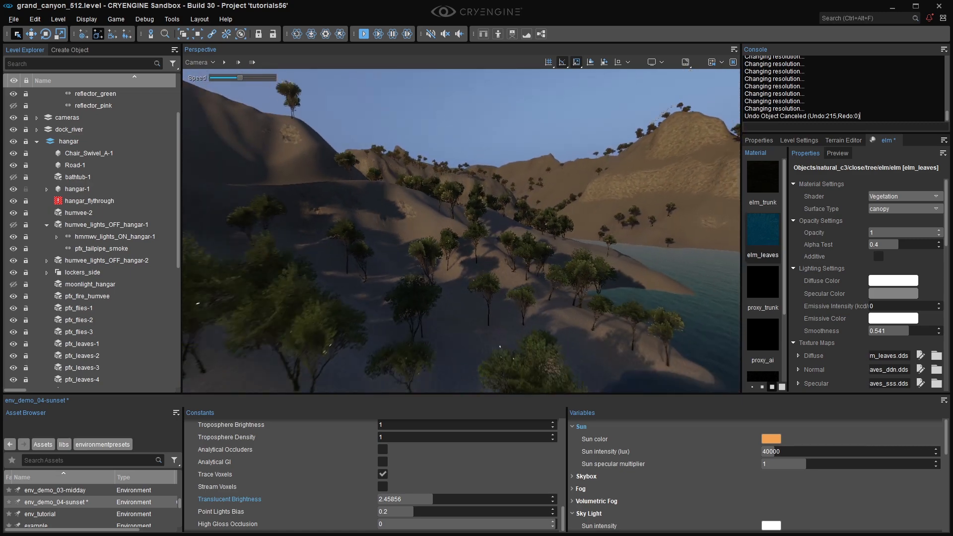
{"action": "key", "text": "w"}
{"action": "key", "text": "w"}
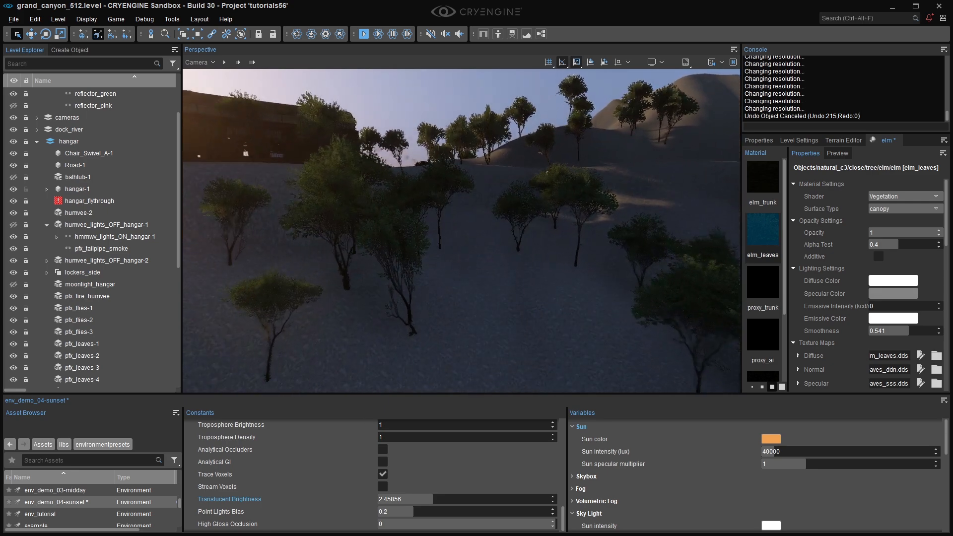
{"action": "key", "text": "w"}
{"action": "key", "text": "s"}
{"action": "right_click_drag", "start_coordinate": [457, 187], "coordinate": [357, 182]}
{"action": "key", "text": "s"}
{"action": "right_click_drag", "start_coordinate": [422, 253], "coordinate": [449, 279]}
Raise Translucent Brightness further and compare the effect on the trees.
{"action": "left_click_drag", "start_coordinate": [464, 506], "coordinate": [551, 506]}
{"action": "key", "text": "s"}
{"action": "right_click_drag", "start_coordinate": [630, 303], "coordinate": [579, 287]}
{"action": "key", "text": "w"}
{"action": "scroll", "coordinate": [585, 282], "scroll_direction": "up", "scroll_amount": 2}
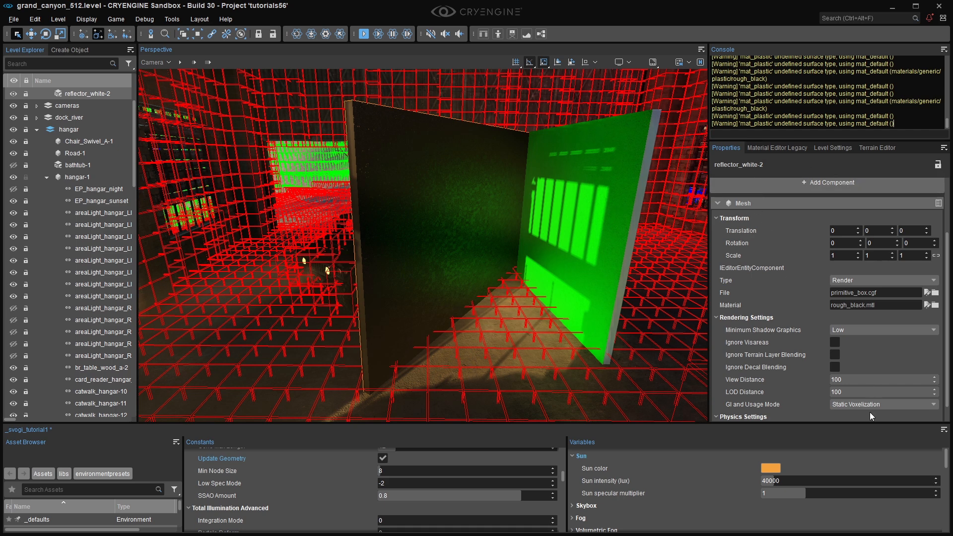
Adjust the GI and Usage Mode of reflector_white-2, and set its rough_black material's Voxel Coverage to 0 with a geometry update.
{"action": "left_click", "coordinate": [882, 404]}
{"action": "left_click", "coordinate": [882, 391]}
{"action": "left_click", "coordinate": [782, 147]}
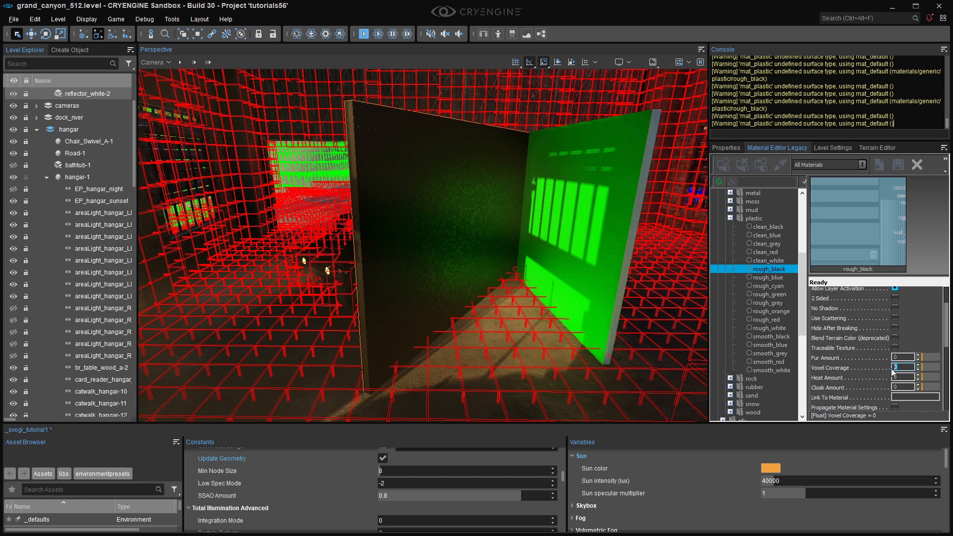
{"action": "key", "text": "Return"}
{"action": "left_click", "coordinate": [382, 459]}
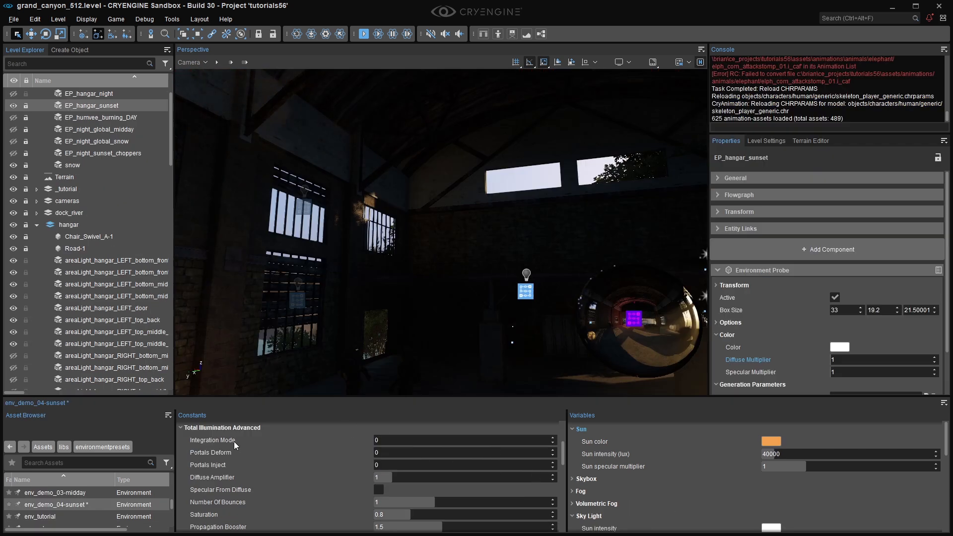
Try other Diffuse and Specular Multiplier values on the EP_hangar_sunset probe and reset both to 1.
{"action": "scroll", "coordinate": [283, 448], "scroll_direction": "down", "scroll_amount": 5}
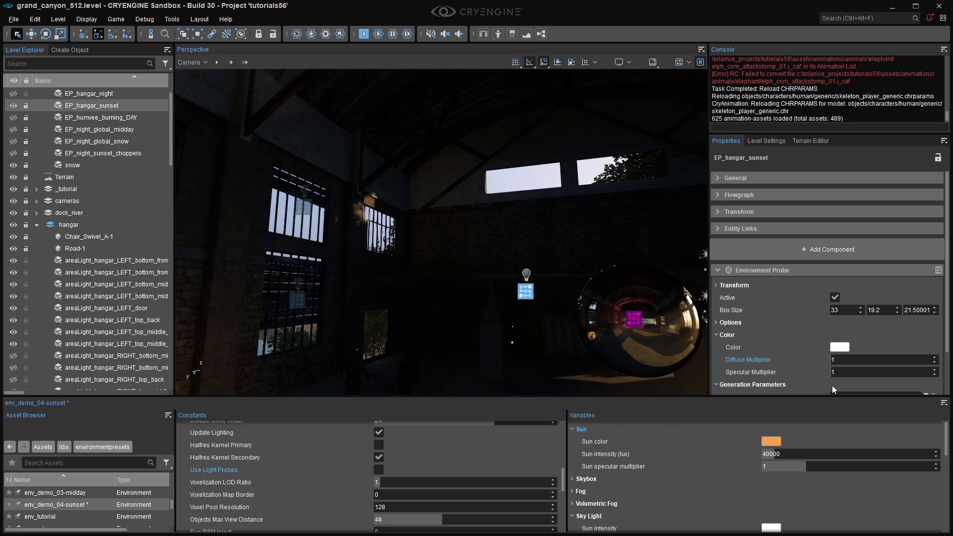
{"action": "mouse_move", "coordinate": [890, 360]}
{"action": "left_mouse_down"}
{"action": "mouse_move", "coordinate": [901, 358]}
{"action": "mouse_move", "coordinate": [839, 358]}
{"action": "mouse_move", "coordinate": [859, 356]}
{"action": "mouse_move", "coordinate": [848, 361]}
{"action": "mouse_move", "coordinate": [856, 372]}
{"action": "mouse_move", "coordinate": [893, 372]}
{"action": "left_mouse_up"}
{"action": "left_click", "coordinate": [848, 359]}
{"action": "key", "text": "Return"}
{"action": "left_click", "coordinate": [883, 374]}
{"action": "type", "text": "1"}
{"action": "key", "text": "Return"}
Enable Use Light Probes and raise the EP_hangar_sunset Diffuse Multiplier to 100, then lower it to about 73.64.
{"action": "left_click", "coordinate": [380, 470]}
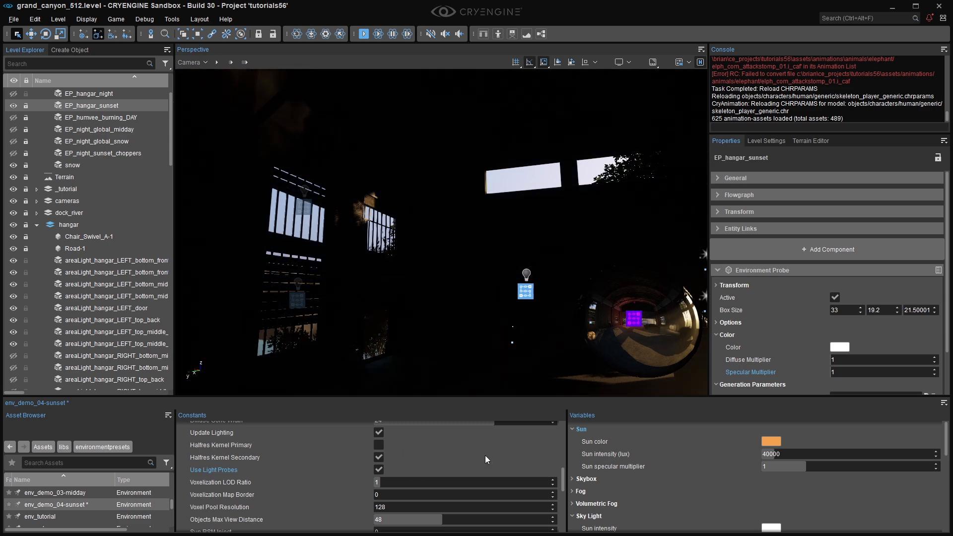
{"action": "left_click_drag", "start_coordinate": [830, 358], "coordinate": [920, 361]}
{"action": "right_click_drag", "start_coordinate": [409, 209], "coordinate": [406, 278]}
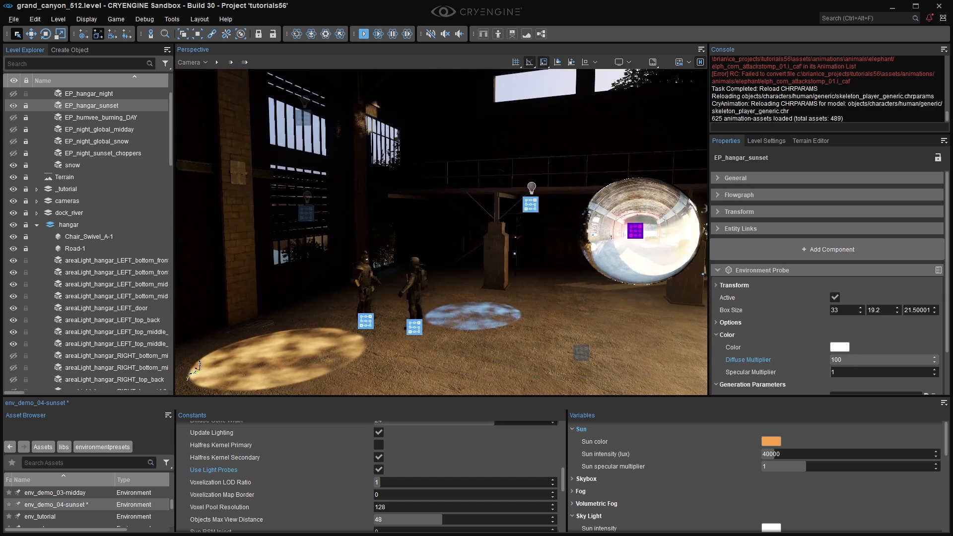
{"action": "left_click_drag", "start_coordinate": [920, 359], "coordinate": [865, 355]}
Move the EP_hangar_sunset probe around the hangar and view its lighting from different angles.
{"action": "key", "text": "2"}
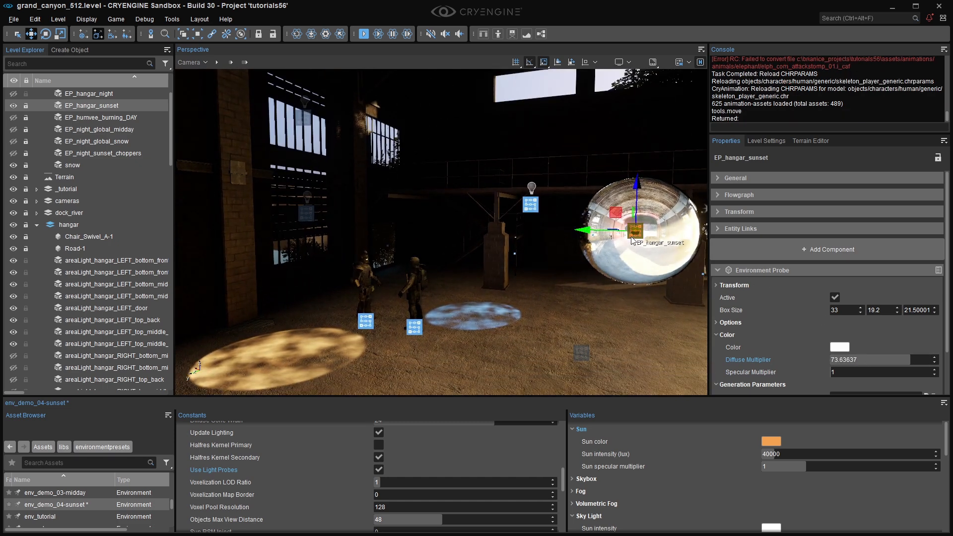
{"action": "middle_click_drag", "start_coordinate": [618, 85], "coordinate": [603, 208], "text": "alt"}
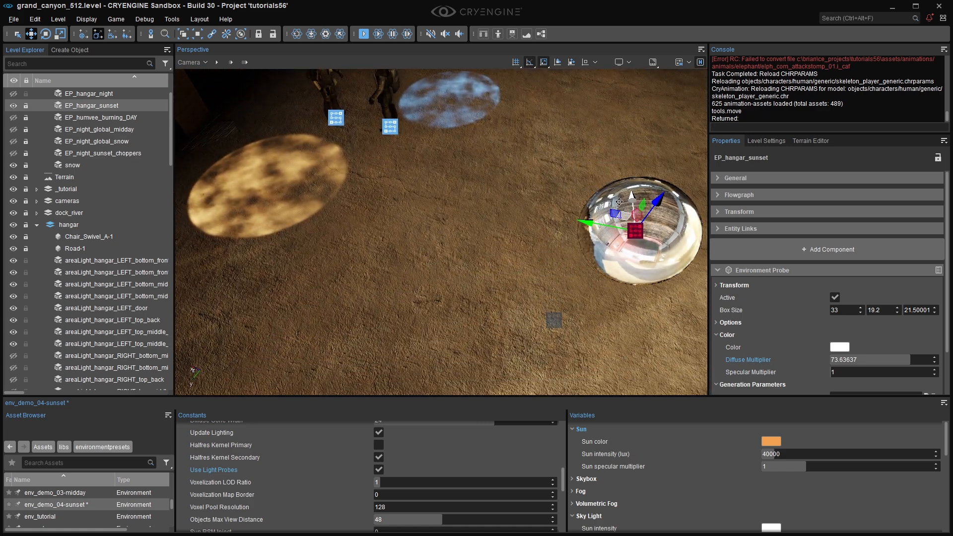
{"action": "left_click_drag", "start_coordinate": [609, 203], "coordinate": [612, 117]}
{"action": "middle_click_drag", "start_coordinate": [624, 118], "coordinate": [614, 187]}
{"action": "right_click_drag", "start_coordinate": [614, 187], "coordinate": [551, 210]}
{"action": "key", "text": "s"}
{"action": "left_click_drag", "start_coordinate": [285, 243], "coordinate": [449, 238]}
{"action": "right_click_drag", "start_coordinate": [448, 234], "coordinate": [447, 233]}
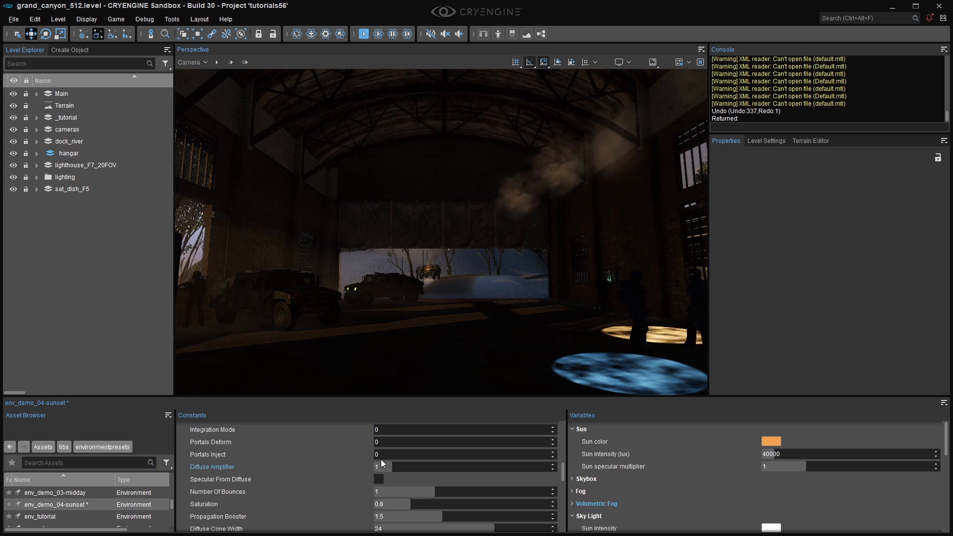
Raise the Diffuse Amplifier under Total Illumination Advanced to 4 and look through the level commands.
{"action": "left_click_drag", "start_coordinate": [389, 465], "coordinate": [499, 463]}
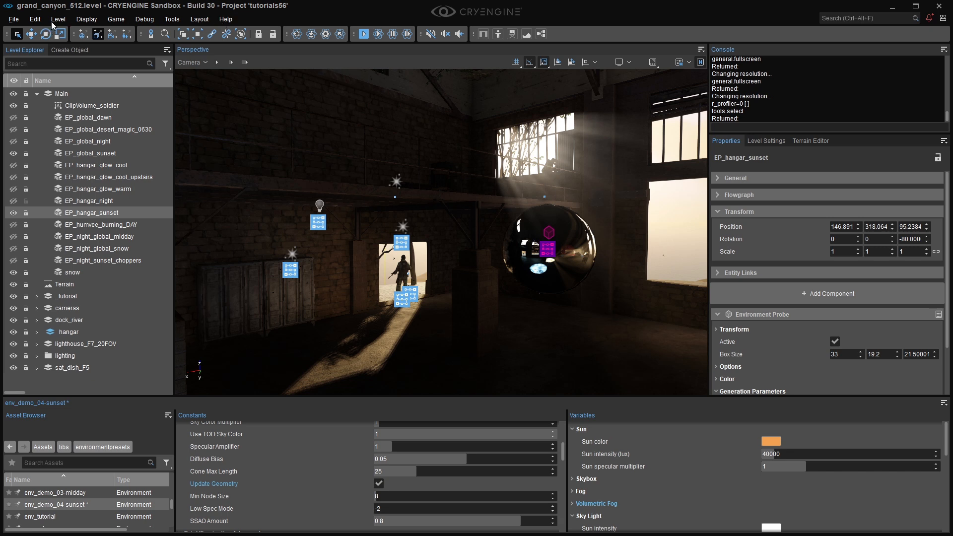
{"action": "left_click", "coordinate": [58, 19]}
{"action": "mouse_move", "coordinate": [79, 127]}
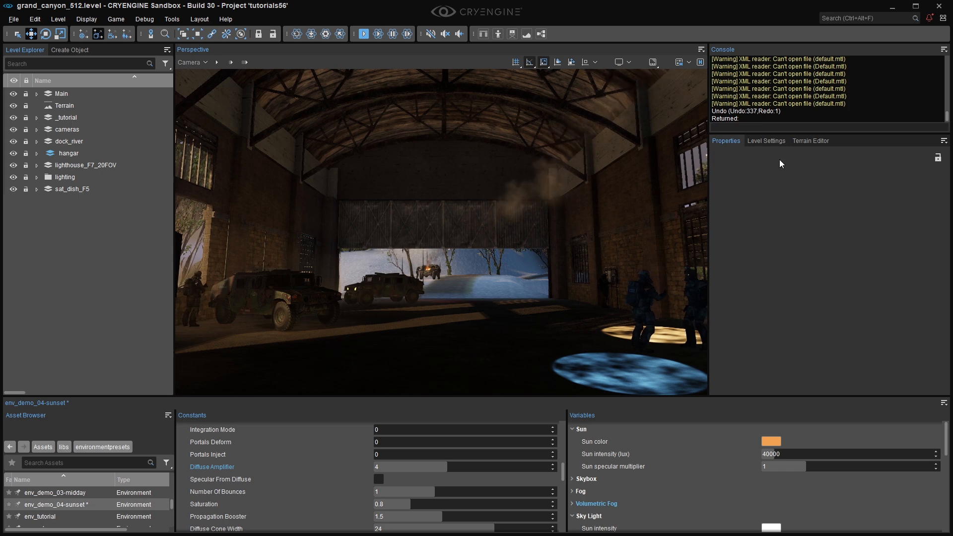
Set e_svoDebug to 6 through the console for the hangar interior.
{"action": "left_click", "coordinate": [788, 127]}
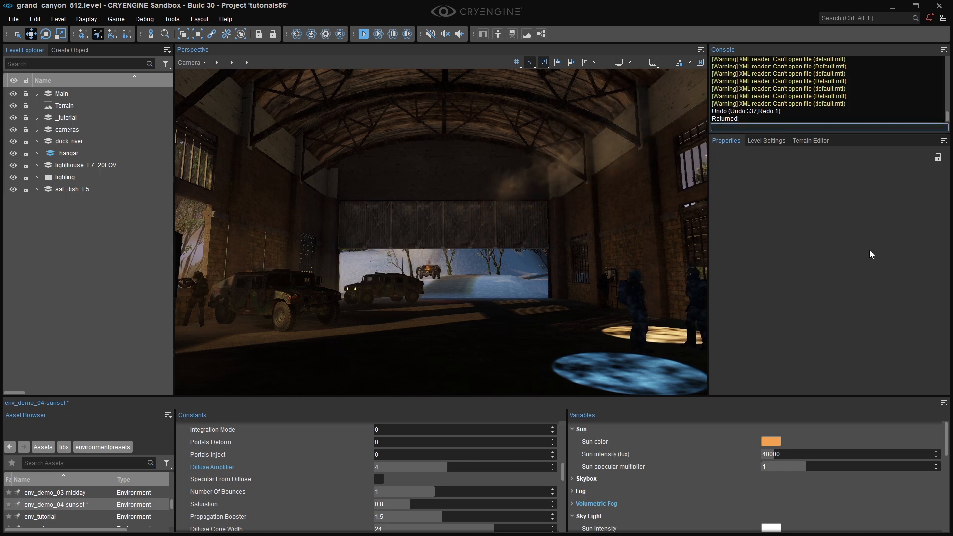
{"action": "type", "text": "svoDebug6"}
{"action": "key", "text": "Return"}
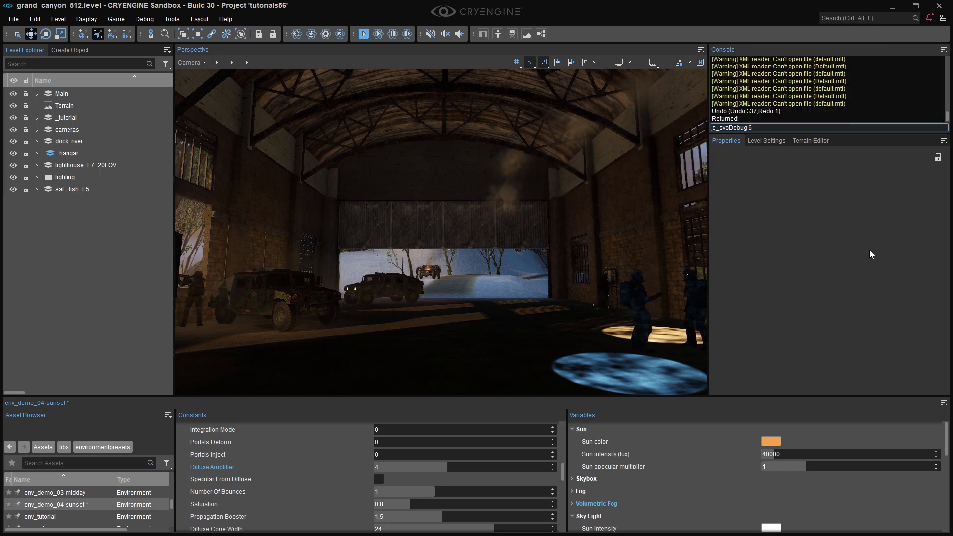
Turn off the voxel debug display by setting e_svoDebug to 0, and save the camera position as tag location 10.
{"action": "key", "text": "Up"}
{"action": "key", "text": "BackSpace"}
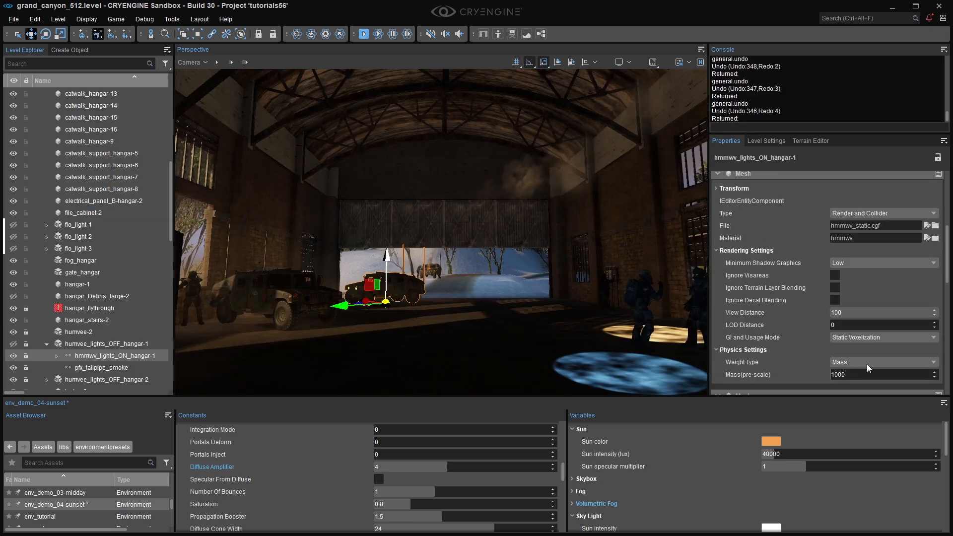
{"action": "left_click", "coordinate": [865, 337]}
{"action": "left_click", "coordinate": [798, 336]}
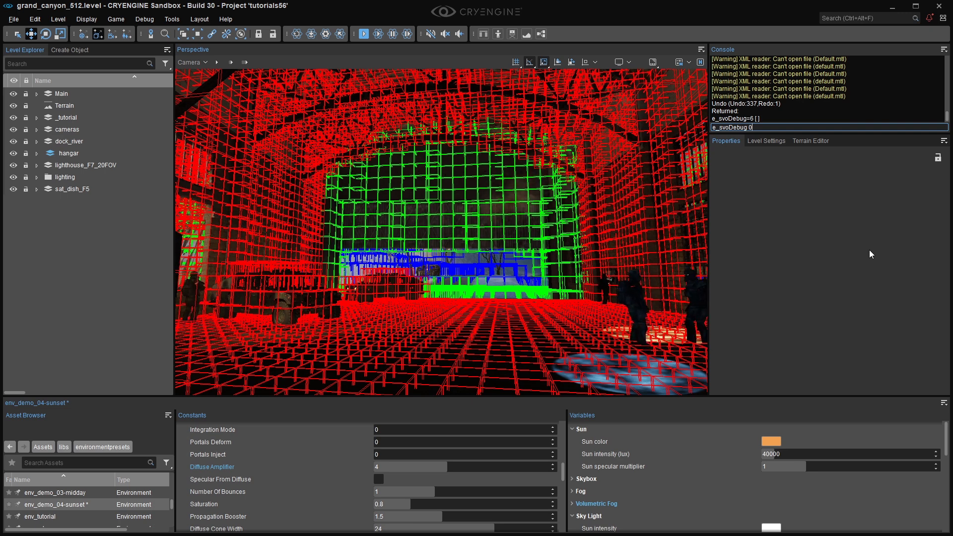
{"action": "key", "text": "Return"}
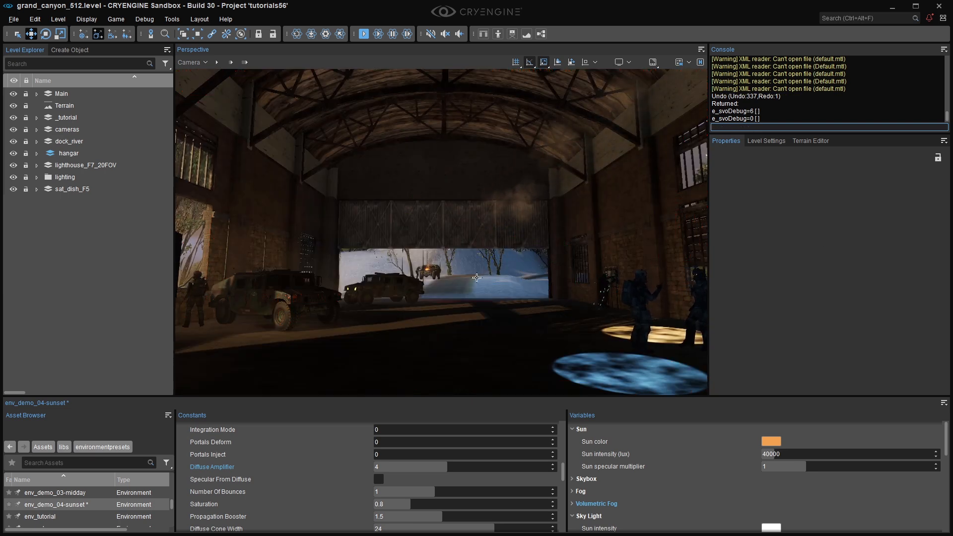
{"action": "left_click", "coordinate": [484, 318]}
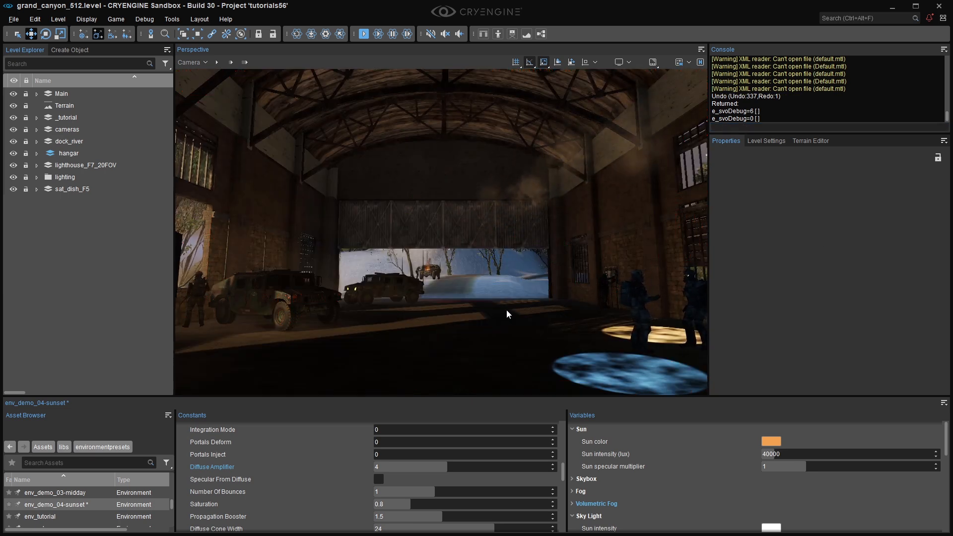
{"action": "key", "text": "ctrl+F10"}
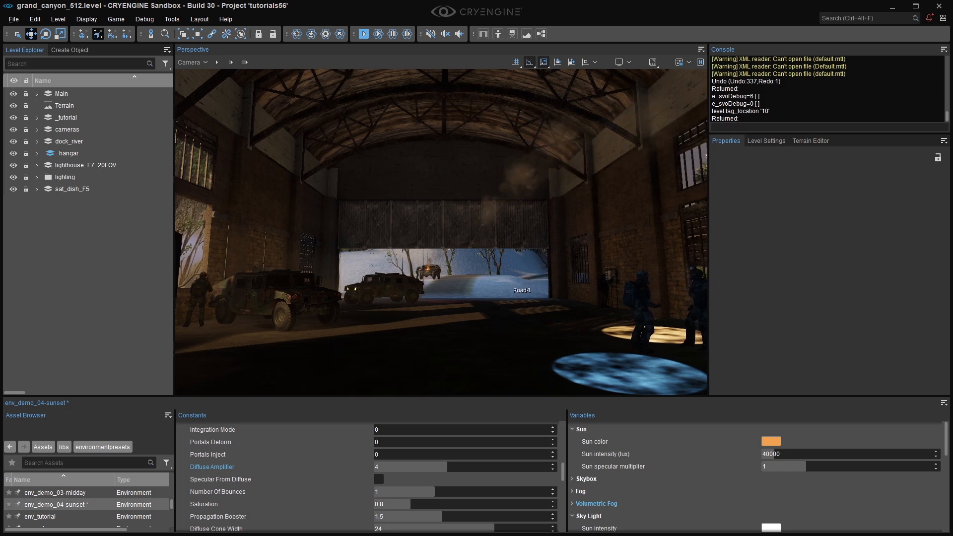
Hide the hmmwv_lights_ON_hangar-1 vehicle, and hide and unhide humvee_lights_OFF_hangar-2 to compare the hangar lighting.
{"action": "left_click", "coordinate": [409, 290]}
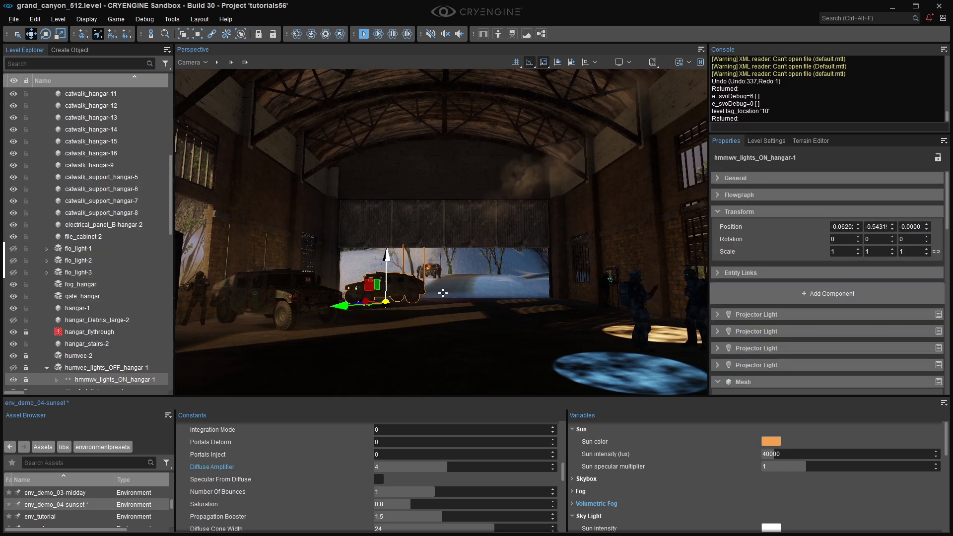
{"action": "key", "text": "h"}
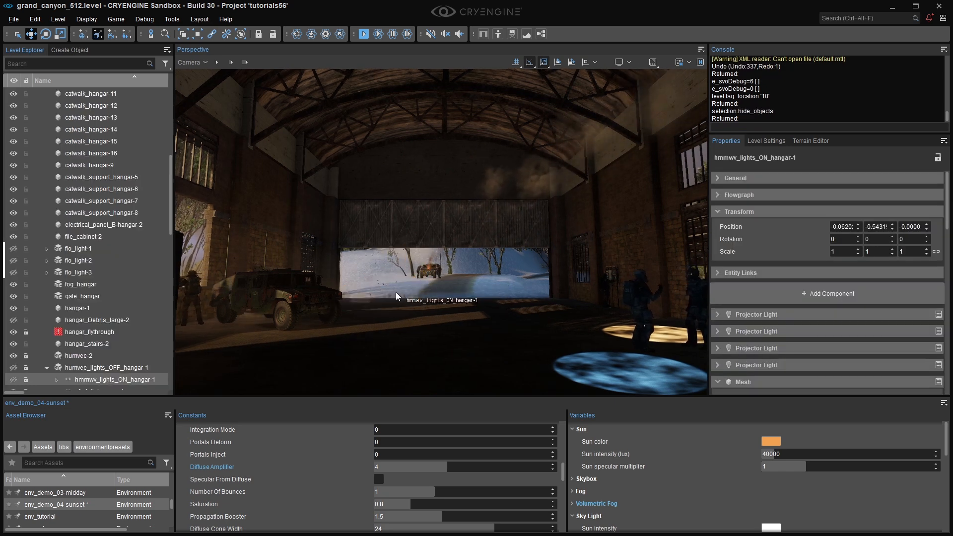
{"action": "left_click", "coordinate": [300, 297]}
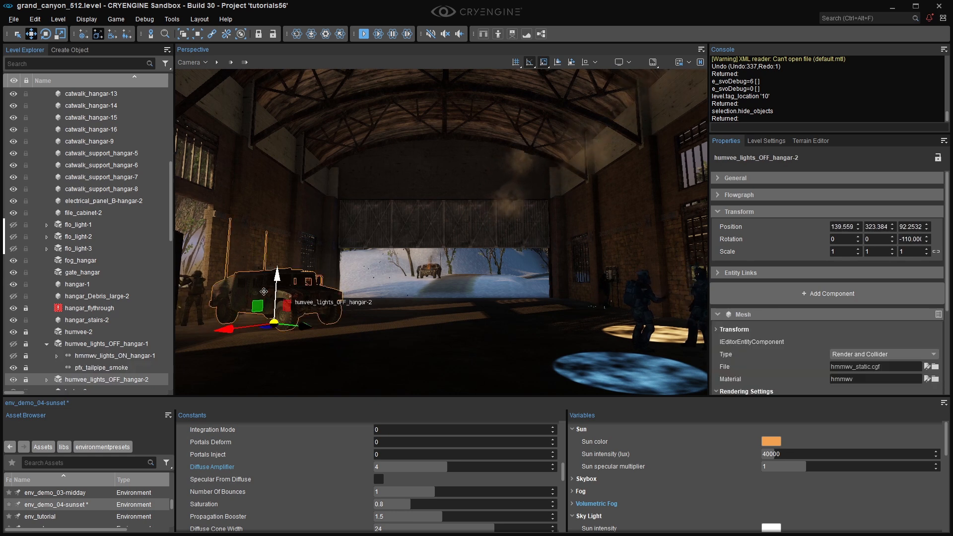
{"action": "left_click", "coordinate": [12, 379]}
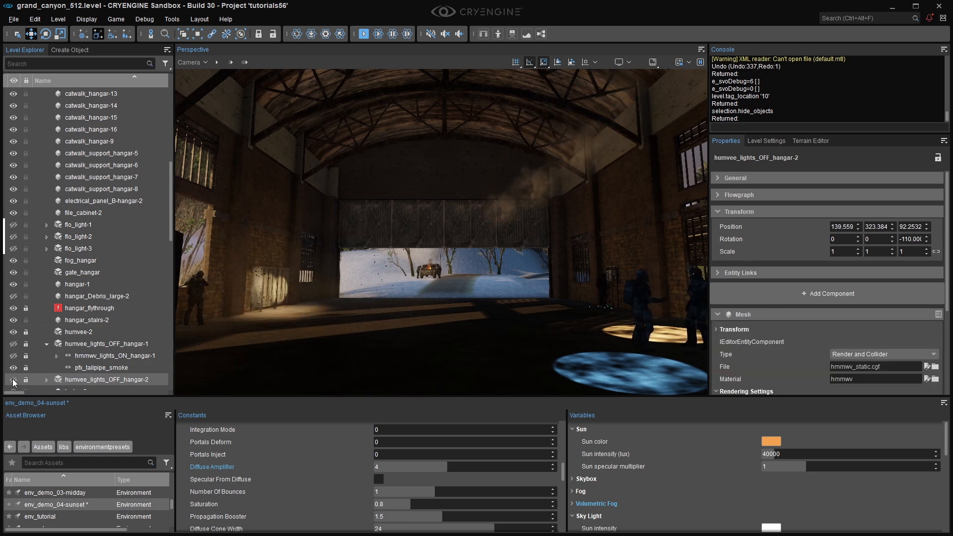
{"action": "left_click", "coordinate": [13, 380]}
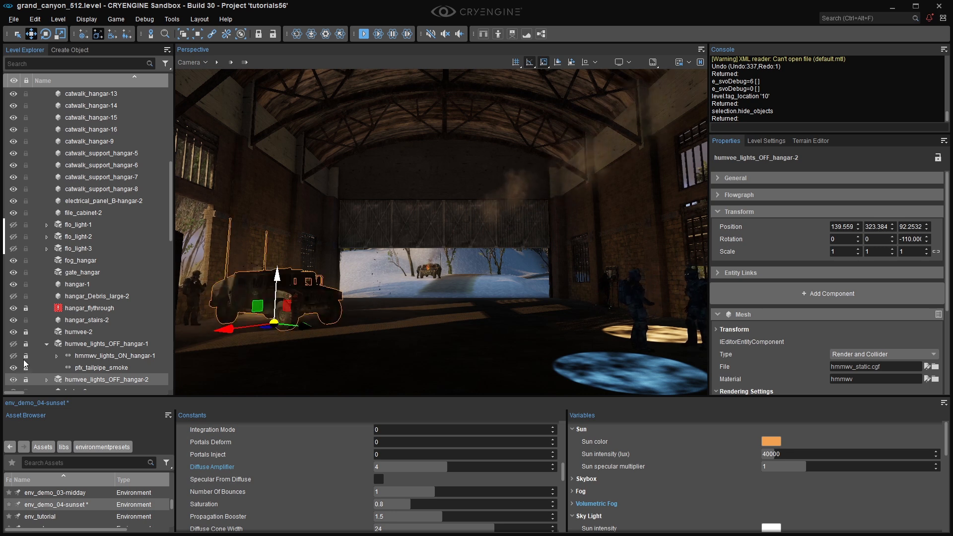
Undo the vehicle visibility changes and select hmmwv_lights_ON_hangar-1 in the hangar doorway.
{"action": "key", "text": "ctrl+z"}
{"action": "key", "text": "ctrl+z"}
{"action": "key", "text": "ctrl+z"}
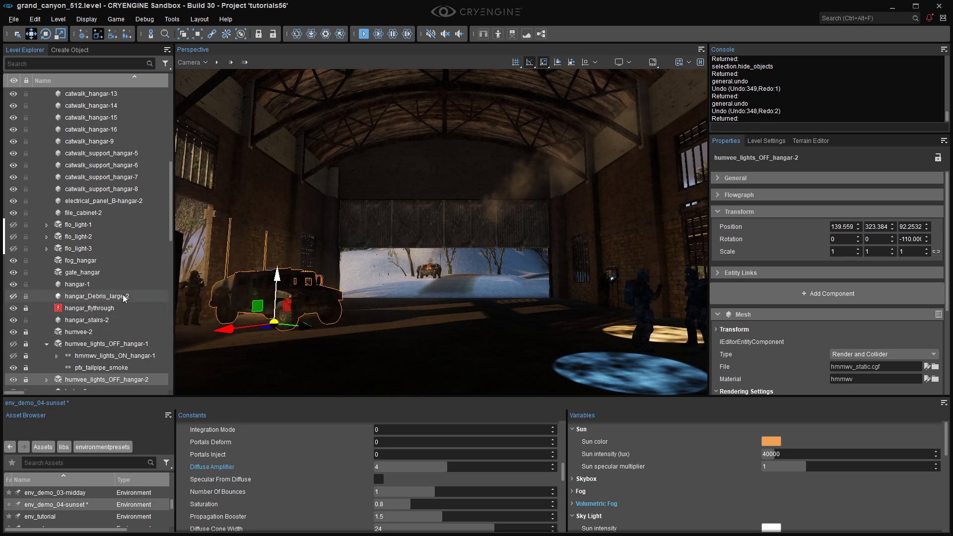
{"action": "left_click", "coordinate": [512, 338]}
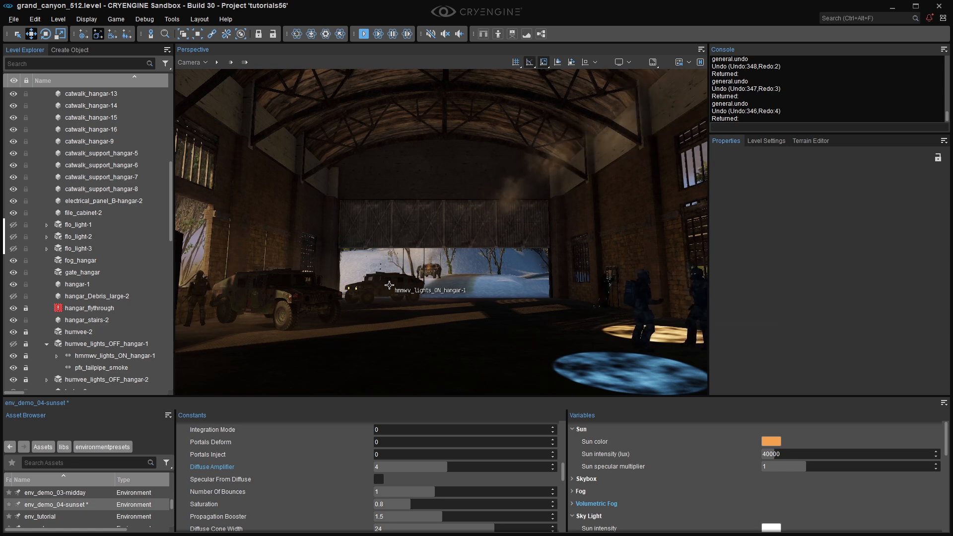
{"action": "left_click", "coordinate": [383, 284]}
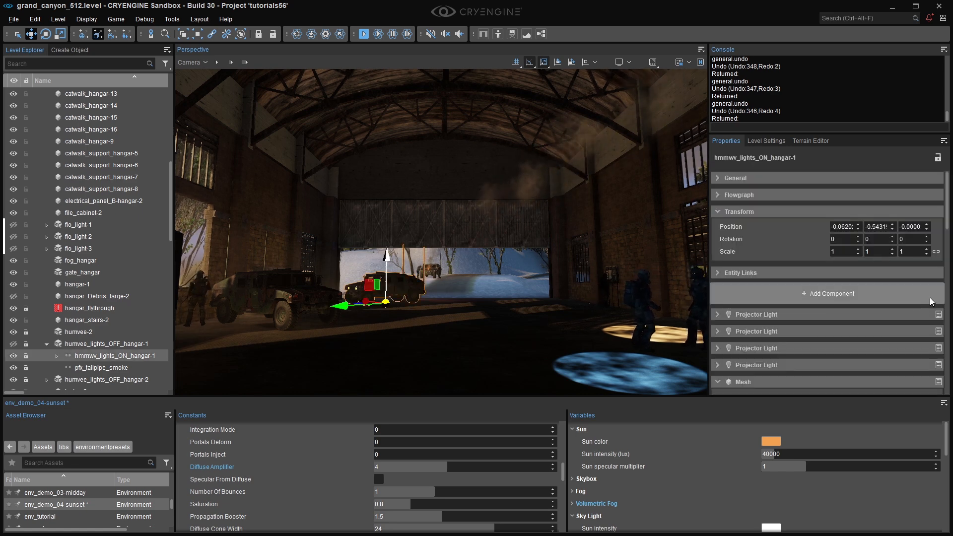
Show the render profiler overview by setting r_profiler to 1 through the console.
{"action": "type", "text": "r_pro"}
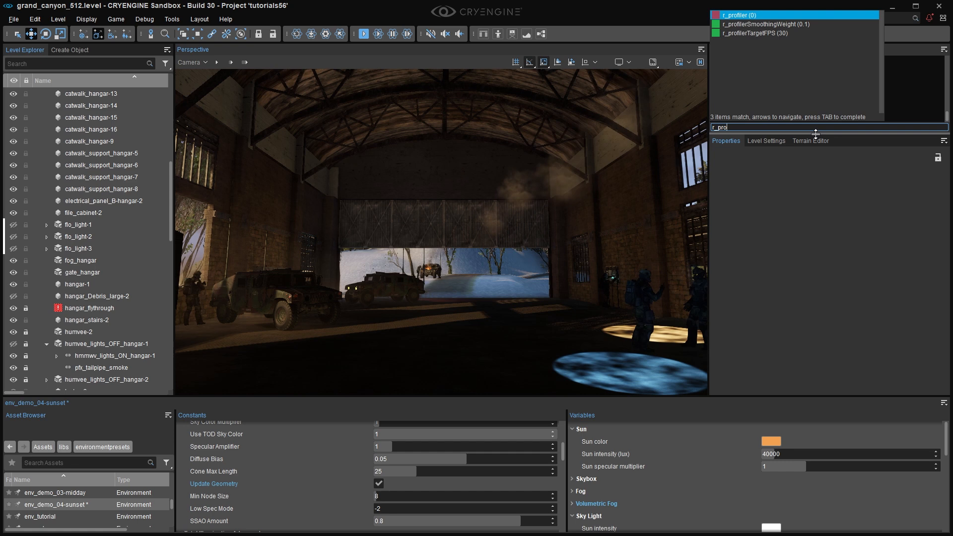
{"action": "type", "text": "filer 1"}
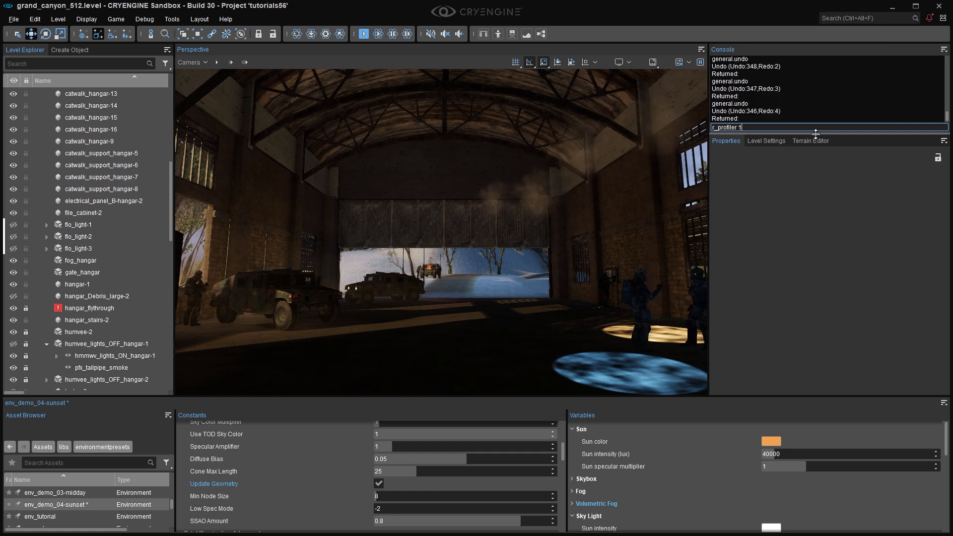
{"action": "key", "text": "Return"}
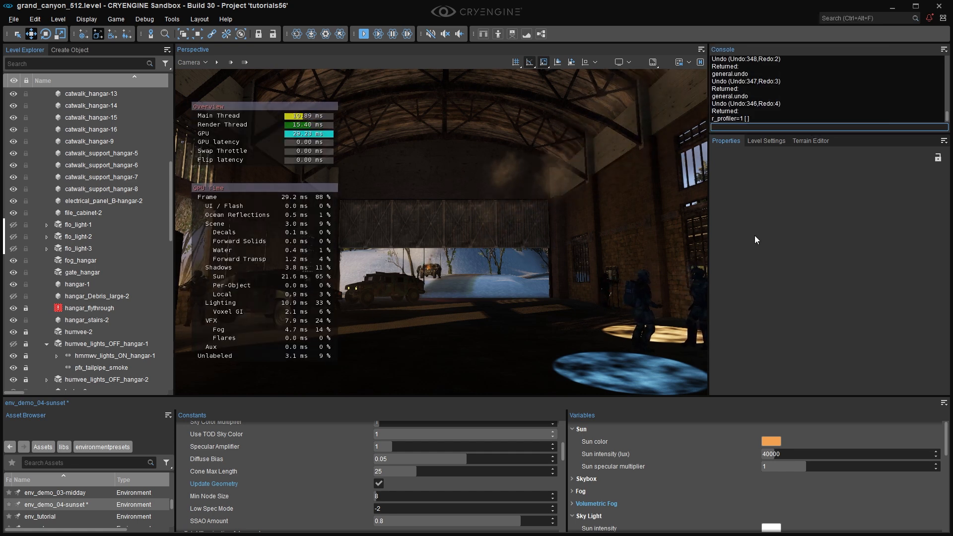
Set r_profiler to 2 for the detailed render statistics and switch the viewport to fullscreen.
{"action": "key", "text": "Up"}
{"action": "key", "text": "BackSpace"}
{"action": "type", "text": "2"}
{"action": "key", "text": "Return"}
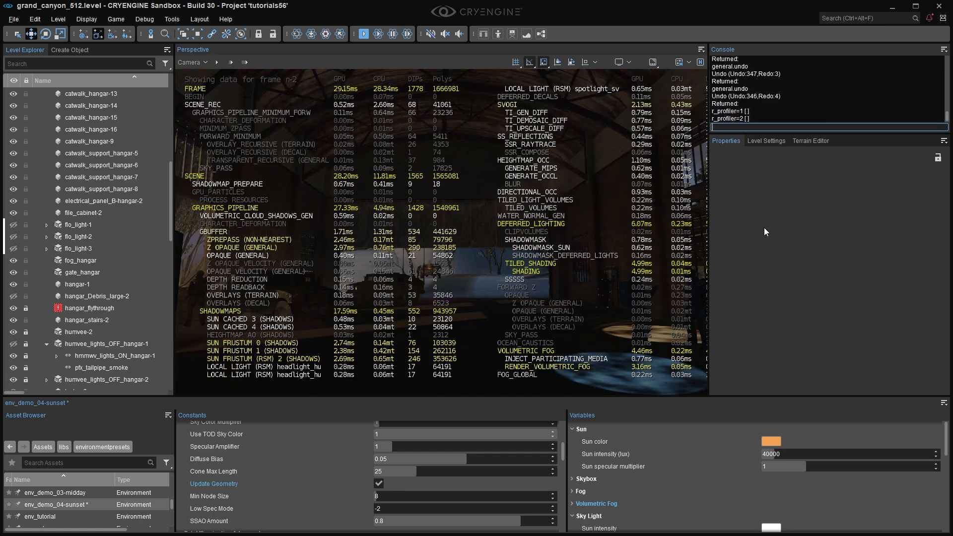
{"action": "key", "text": "F11"}
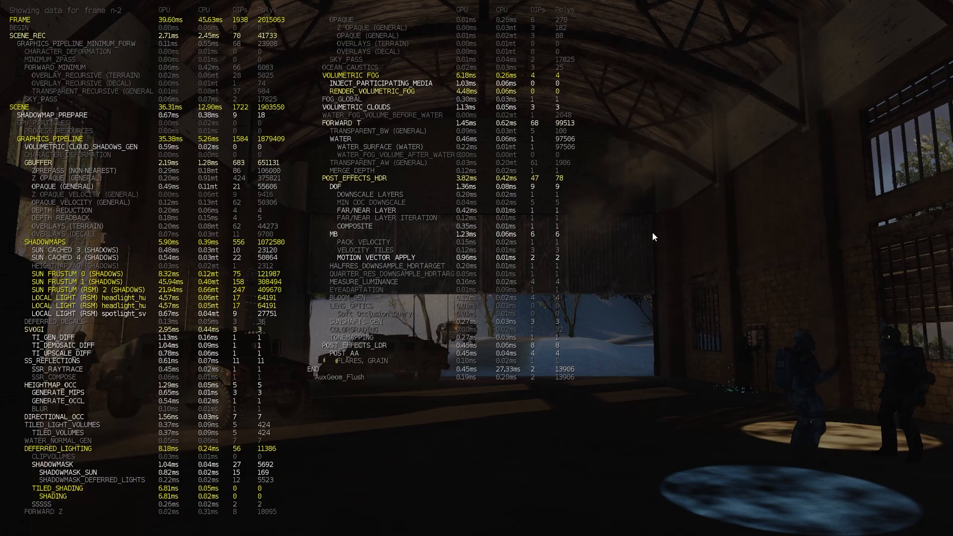